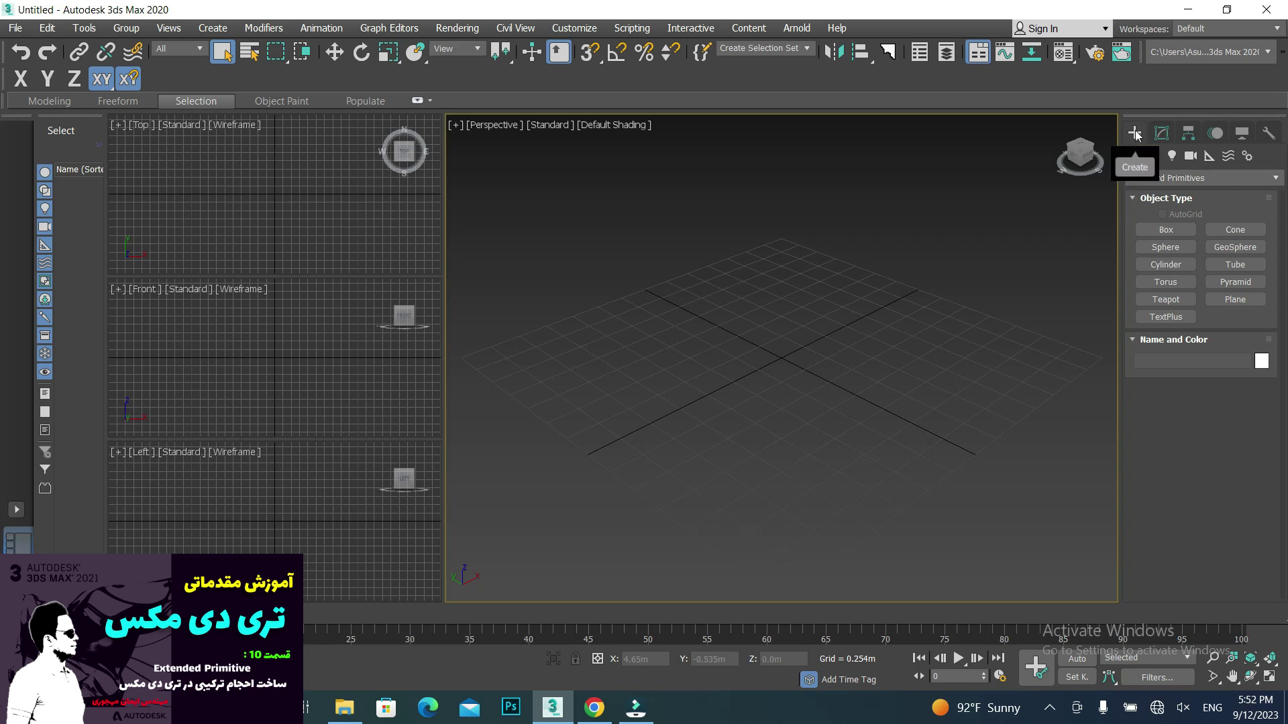
- Switch to Extended Primitives and draw a Tetra Hedra, Hedra001, at the grid centre
{"action": "left_click", "coordinate": [1167, 179]}
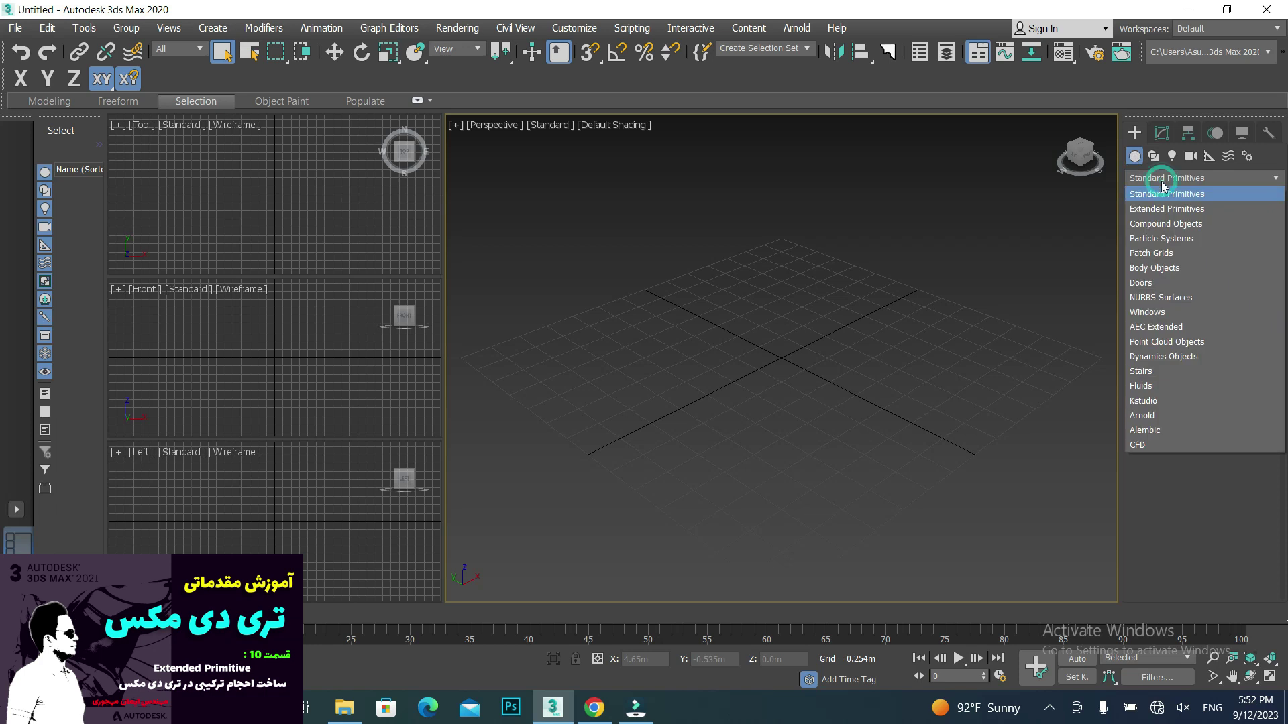
{"action": "left_click", "coordinate": [1182, 210]}
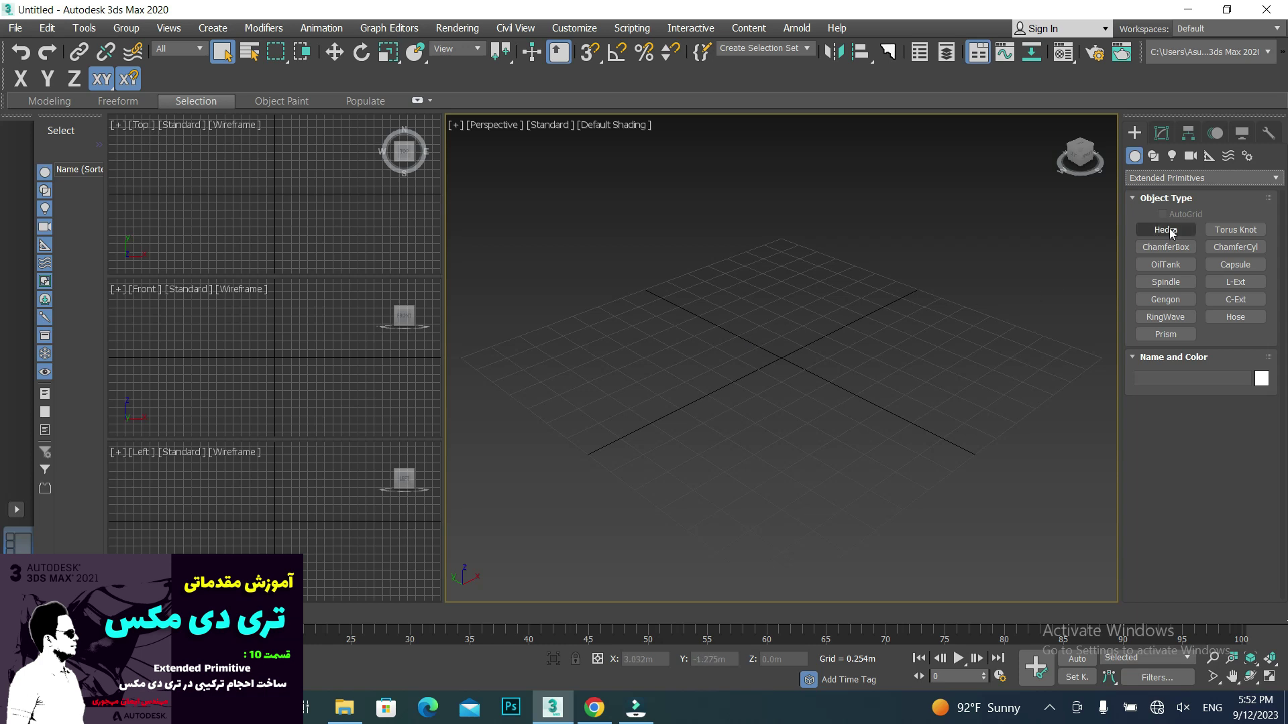
{"action": "left_click", "coordinate": [1167, 230]}
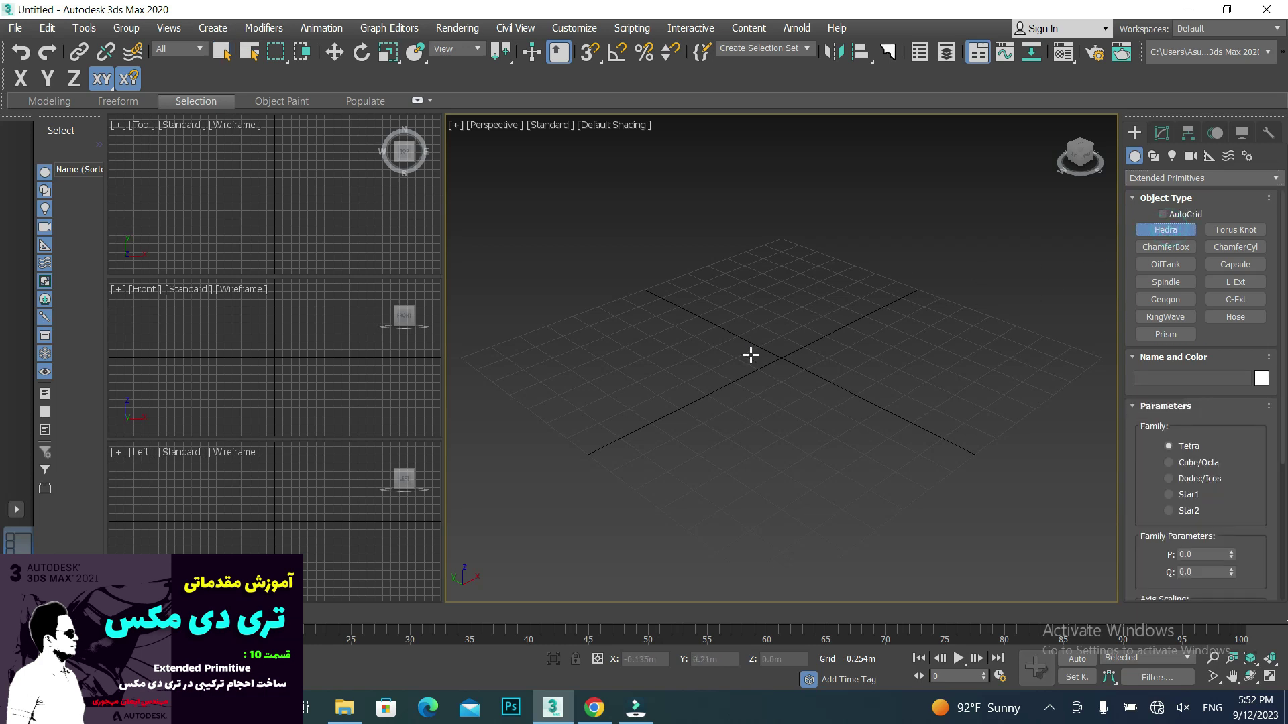
{"action": "left_click_drag", "start_coordinate": [751, 356], "coordinate": [758, 396]}
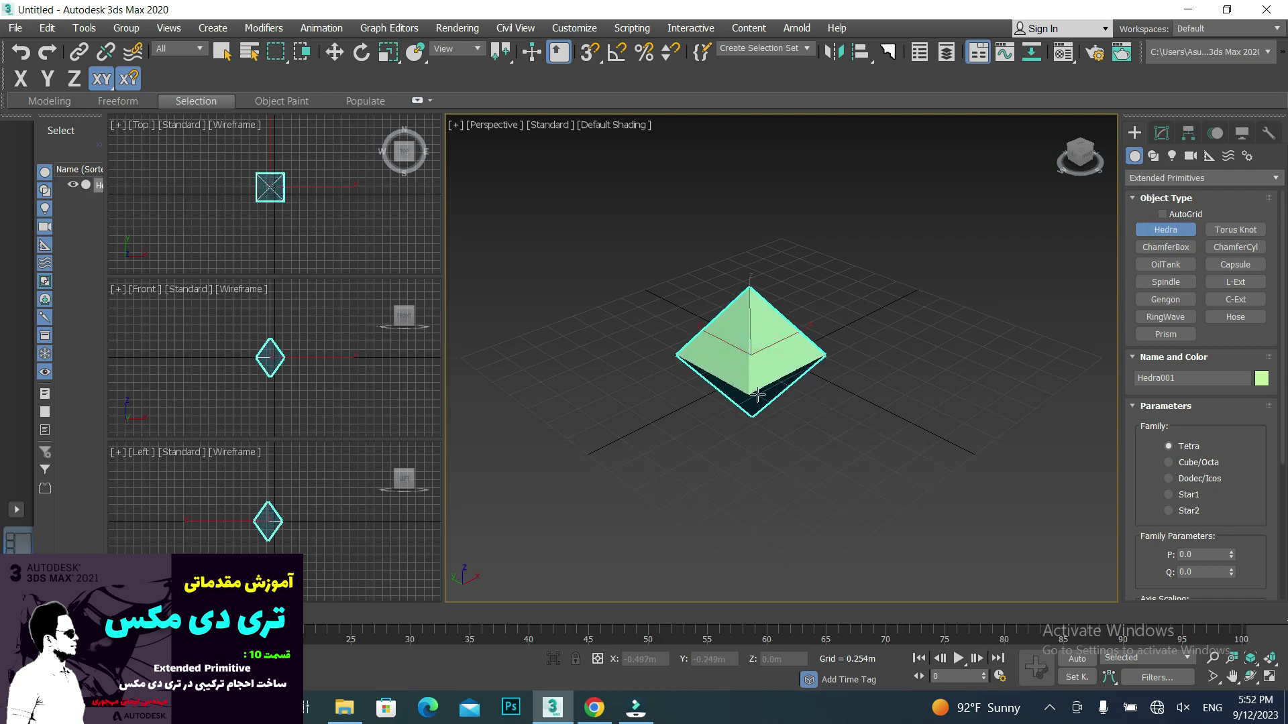
{"action": "mouse_move", "coordinate": [879, 369]}
{"action": "middle_mouse_down"}
{"action": "mouse_move", "coordinate": [819, 408]}
{"action": "mouse_move", "coordinate": [617, 397]}
{"action": "middle_mouse_up"}
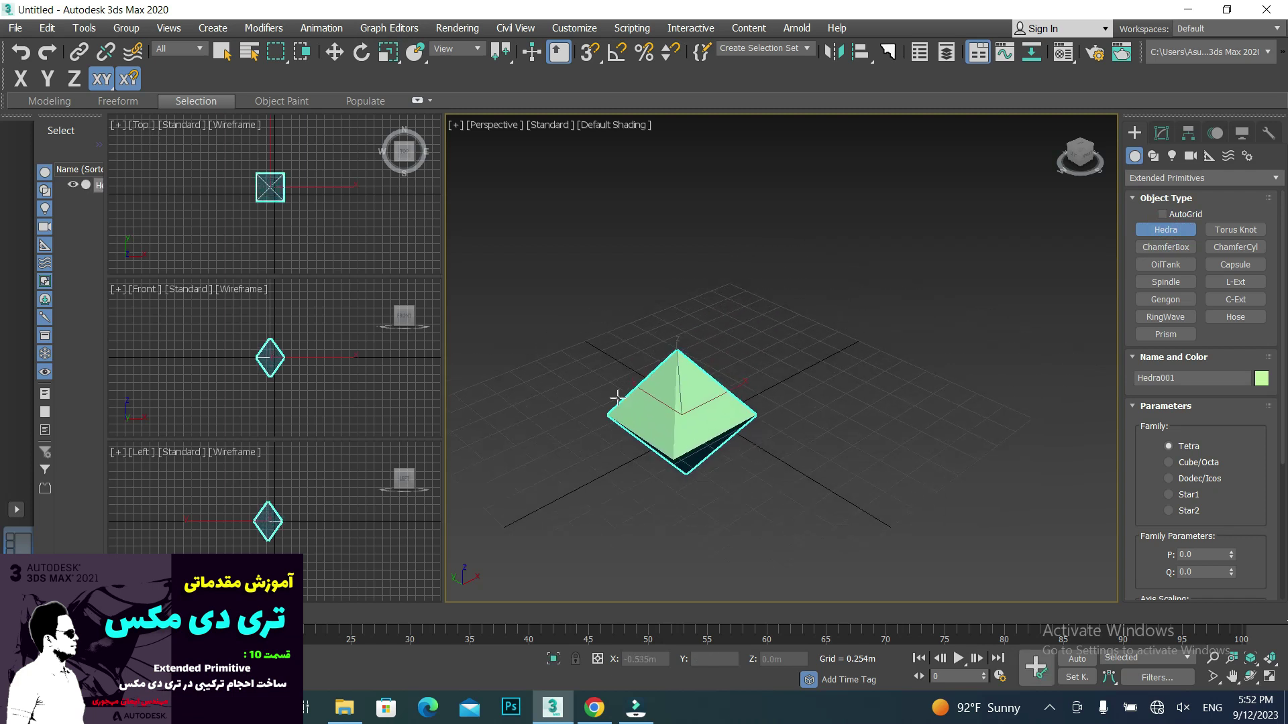
{"action": "middle_click_drag", "start_coordinate": [680, 439], "coordinate": [695, 338]}
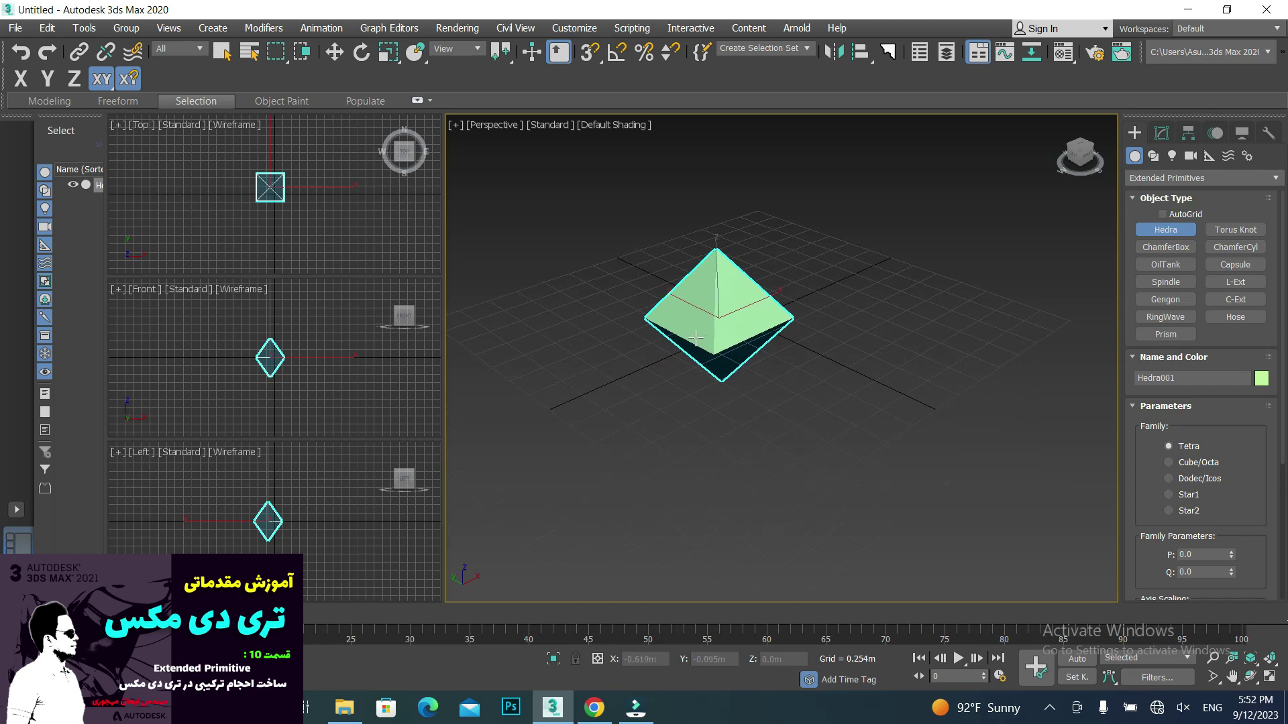
{"action": "middle_click_drag", "start_coordinate": [802, 290], "coordinate": [769, 358]}
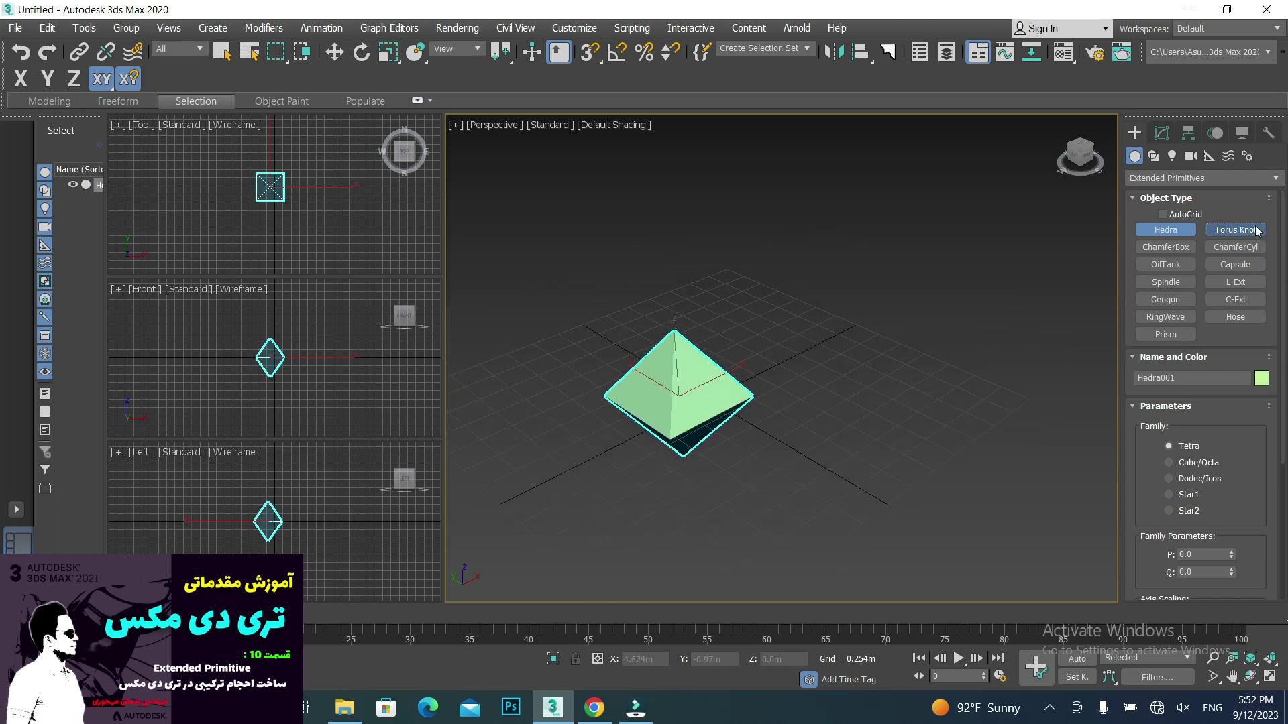
{"action": "left_click", "coordinate": [1254, 230]}
{"action": "left_click", "coordinate": [1159, 232]}
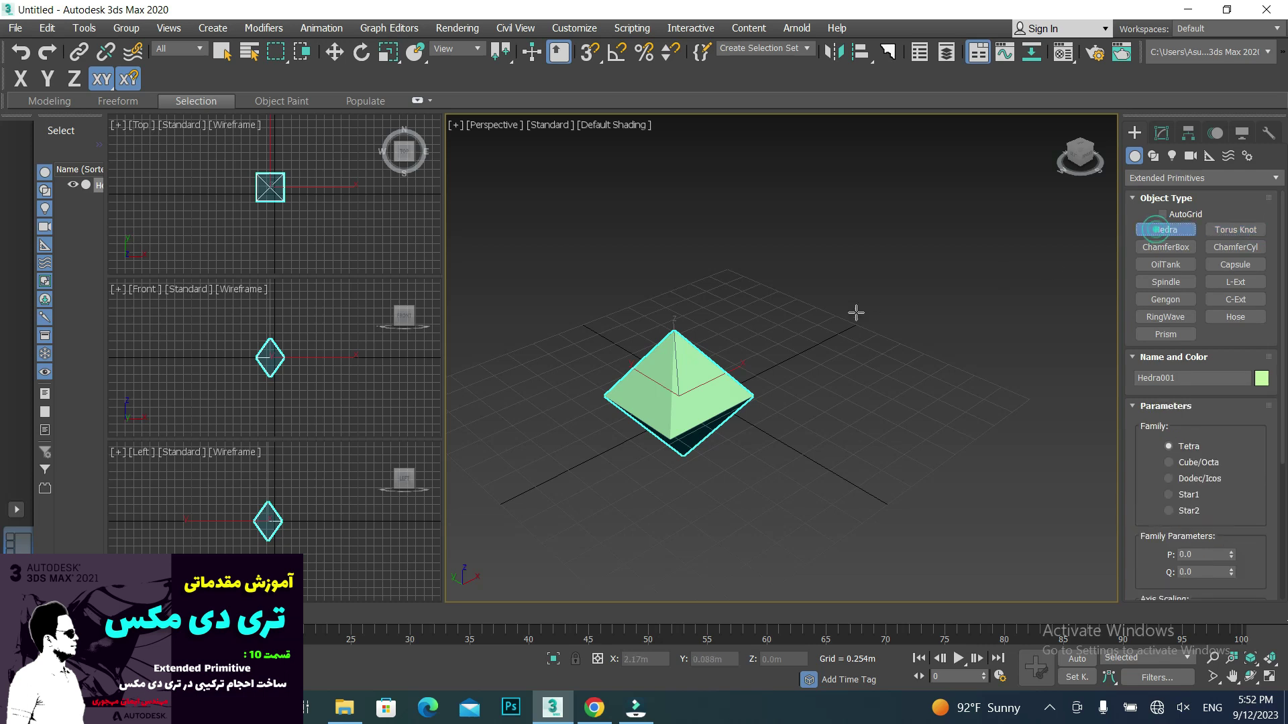
{"action": "right_click", "coordinate": [816, 318]}
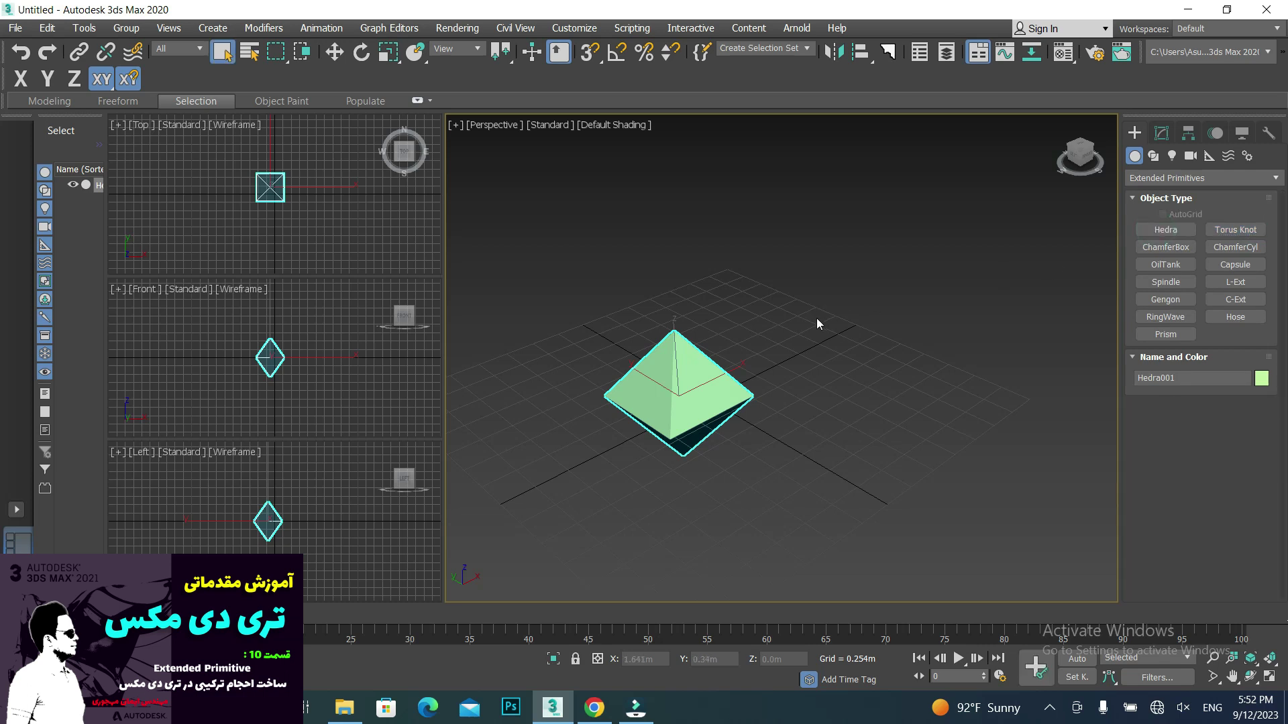
- Preview the Hedra's Cube/Octa, Dodec/Icos, Star1 and Star2 families, then return it to Tetra
{"action": "left_click", "coordinate": [1160, 133]}
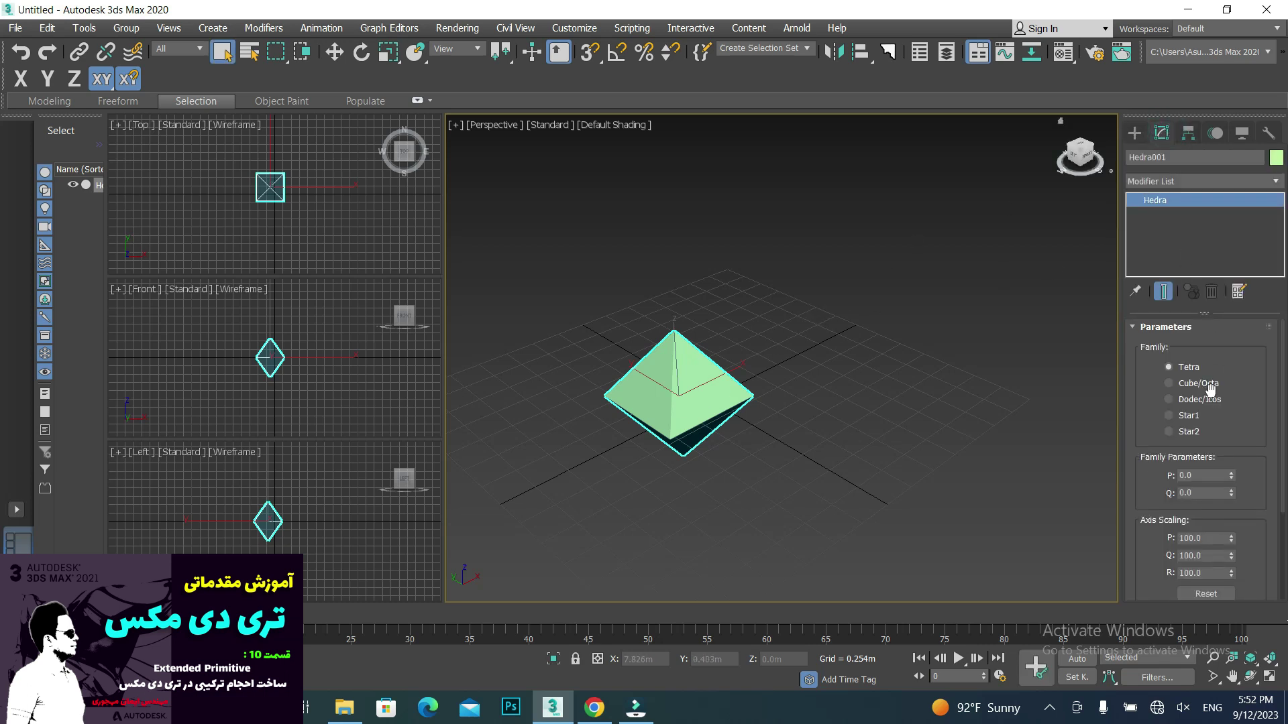
{"action": "left_click", "coordinate": [1205, 384]}
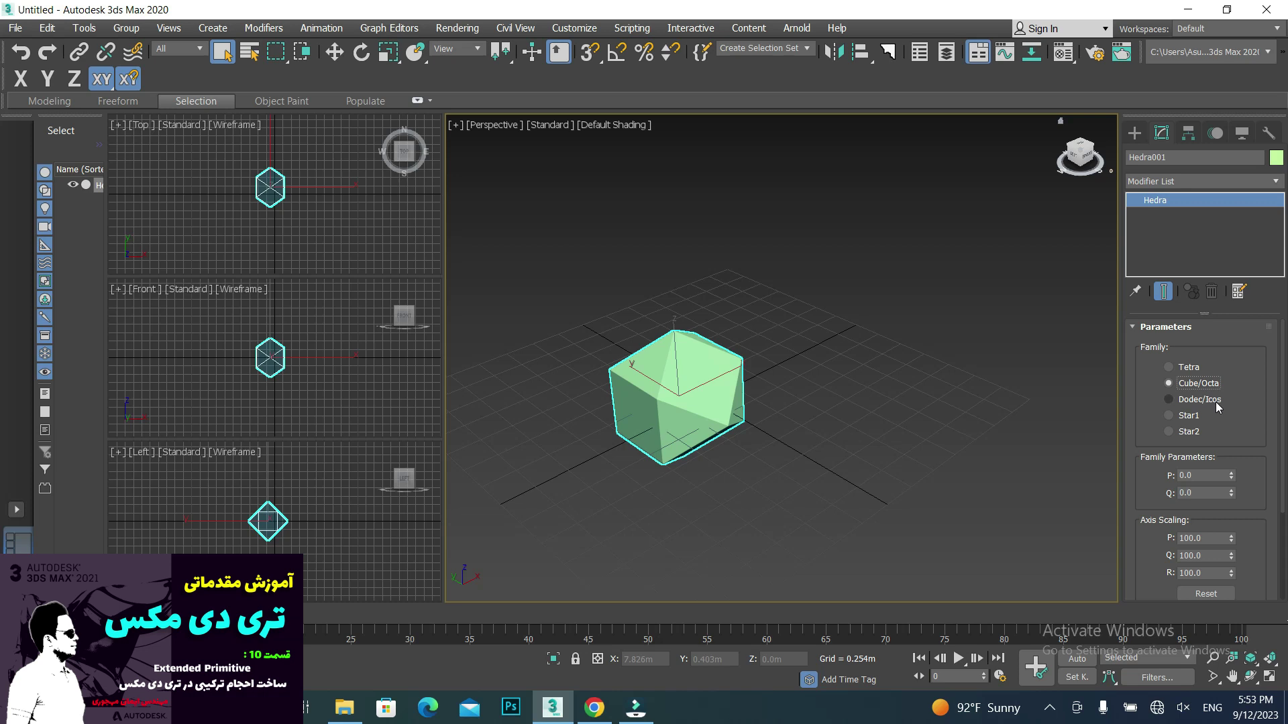
{"action": "left_click", "coordinate": [1216, 403]}
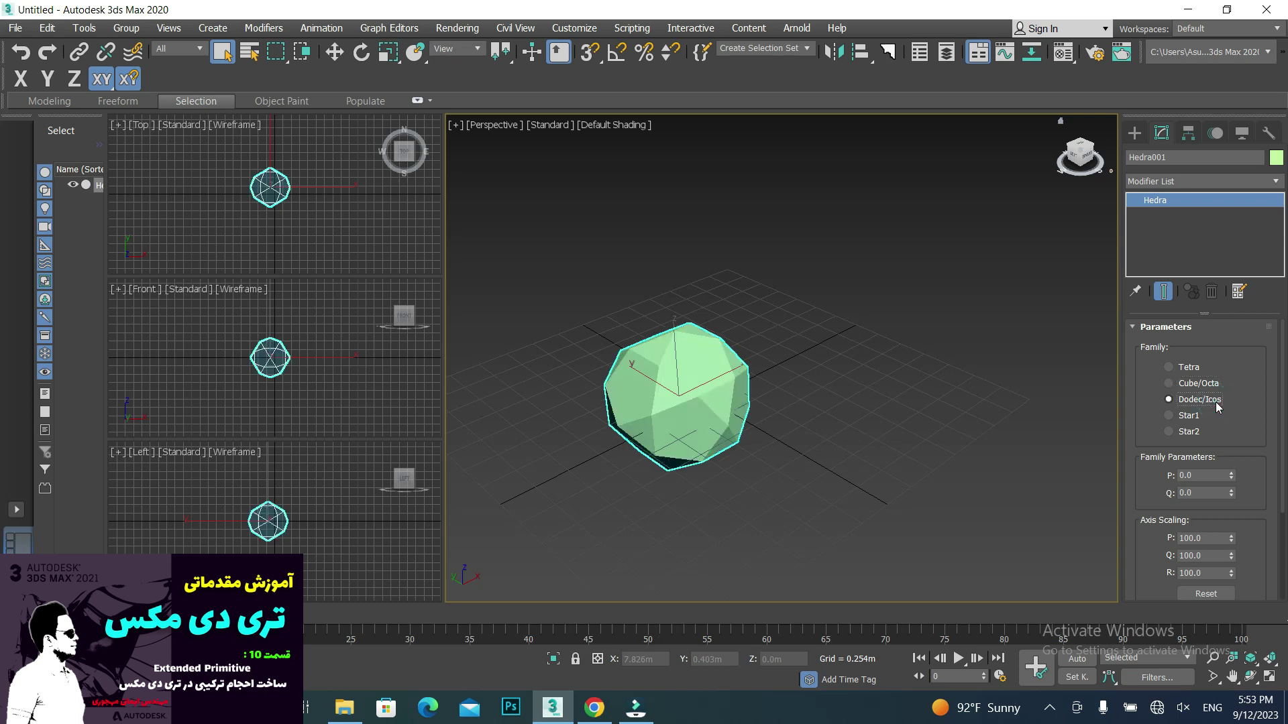
{"action": "left_click", "coordinate": [1196, 418]}
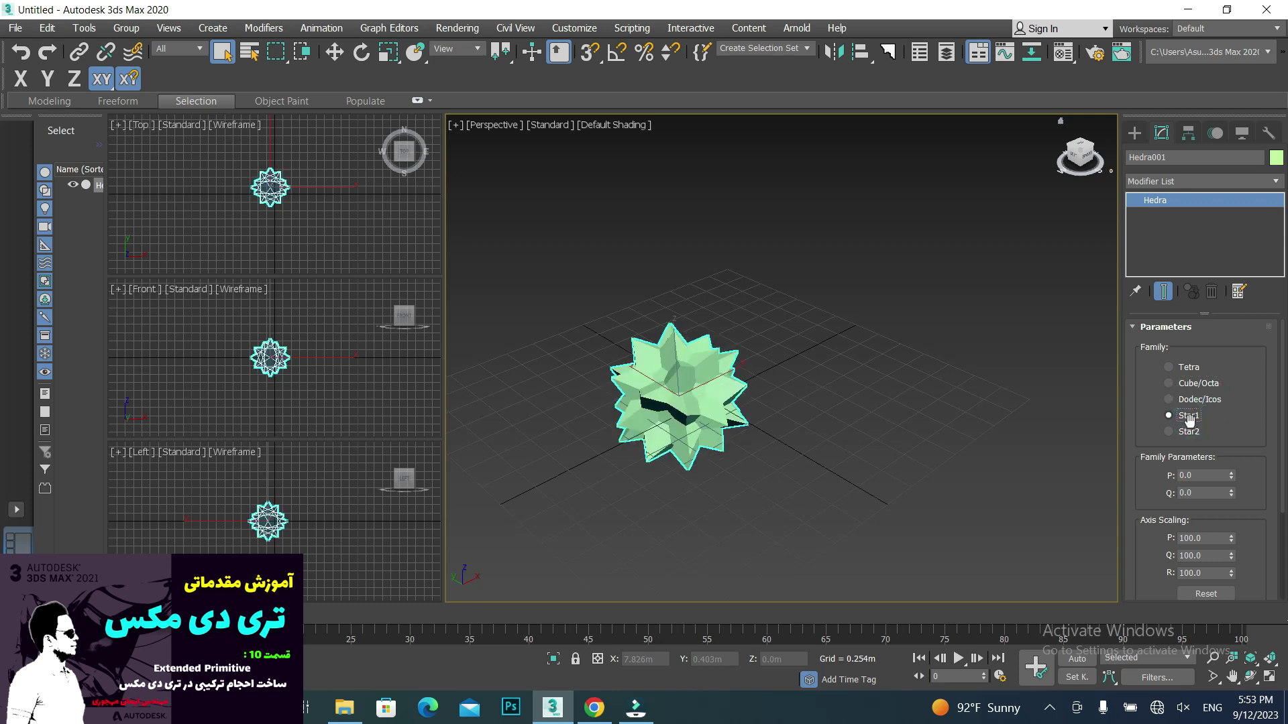
{"action": "left_click", "coordinate": [1191, 433]}
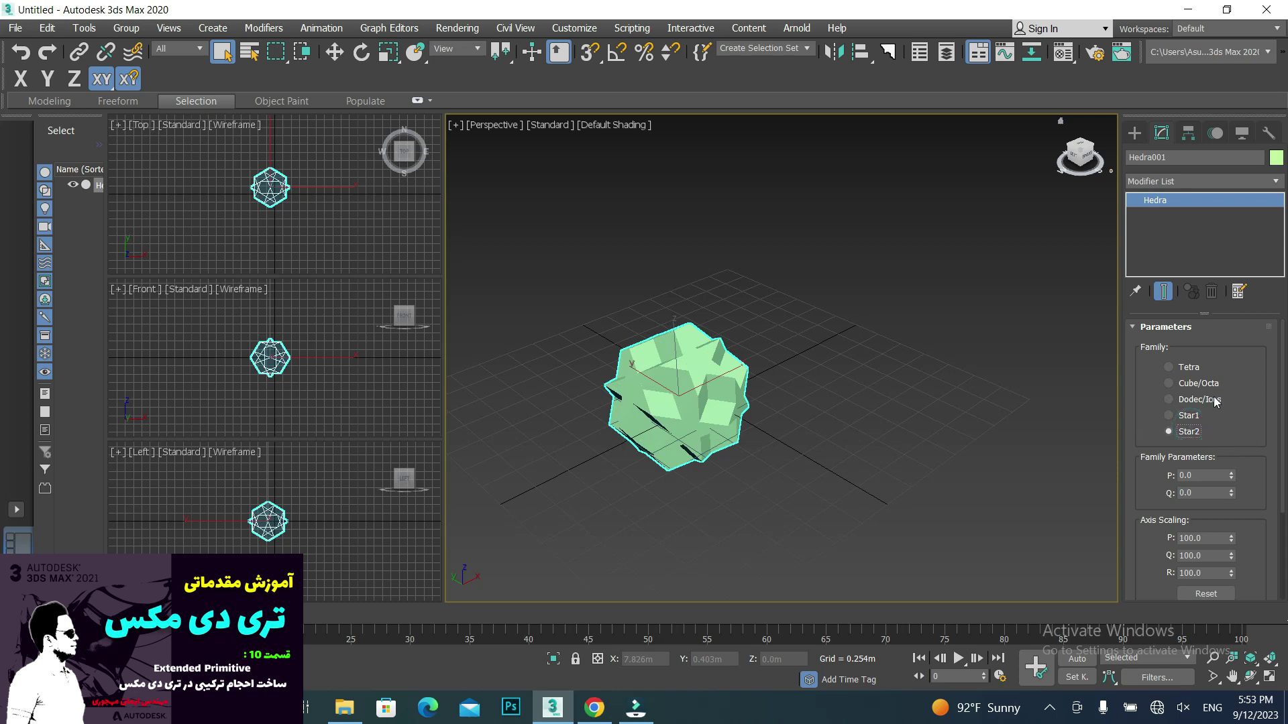
{"action": "left_click", "coordinate": [1191, 368]}
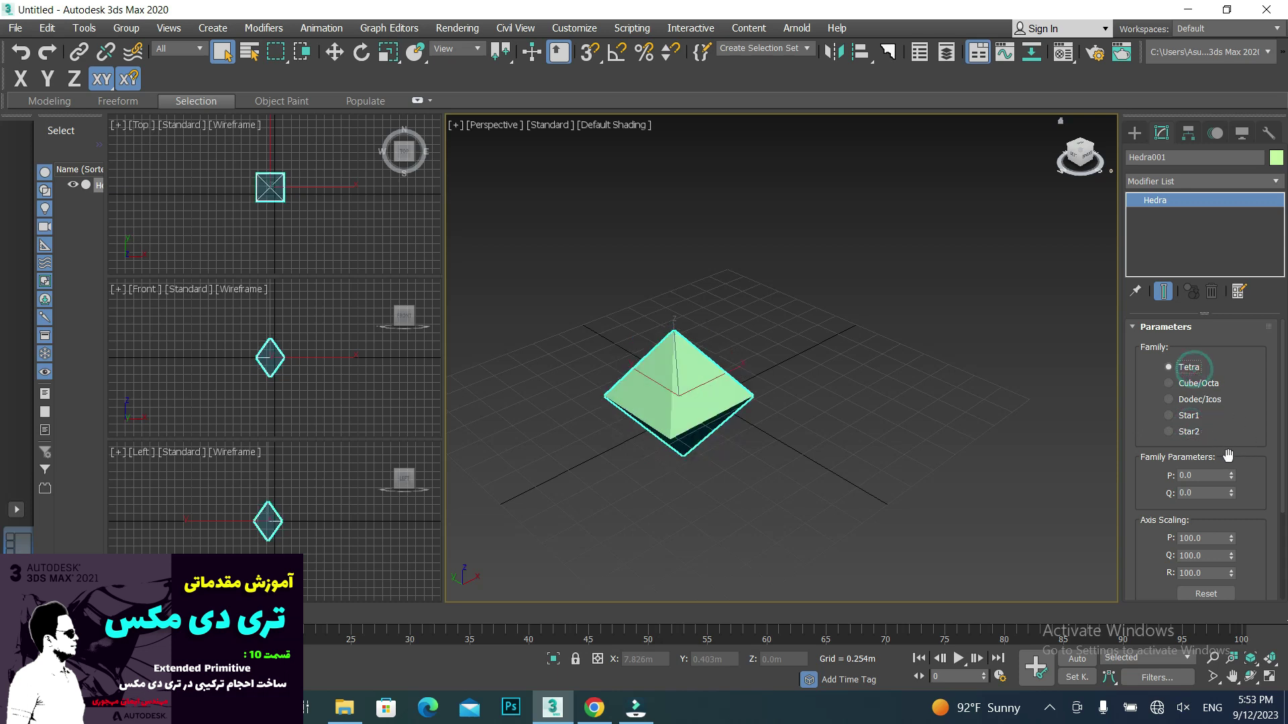
- Set the Hedra's family P to 0.38 and Q to 0.51
{"action": "left_click_drag", "start_coordinate": [1231, 475], "coordinate": [1230, 442]}
{"action": "mouse_move", "coordinate": [1231, 494]}
{"action": "left_mouse_down"}
{"action": "mouse_move", "coordinate": [1228, 451]}
{"action": "mouse_move", "coordinate": [1232, 462]}
{"action": "left_mouse_up"}
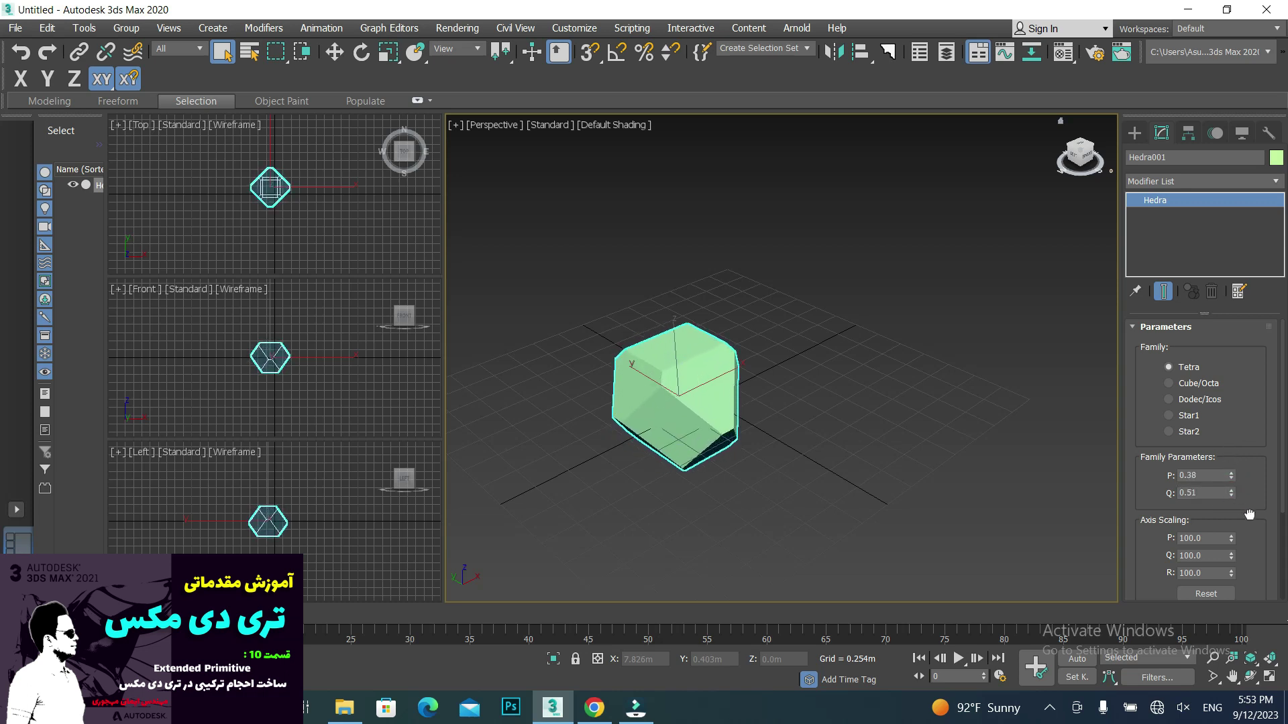
{"action": "scroll", "coordinate": [1248, 511], "scroll_direction": "down", "scroll_amount": 3}
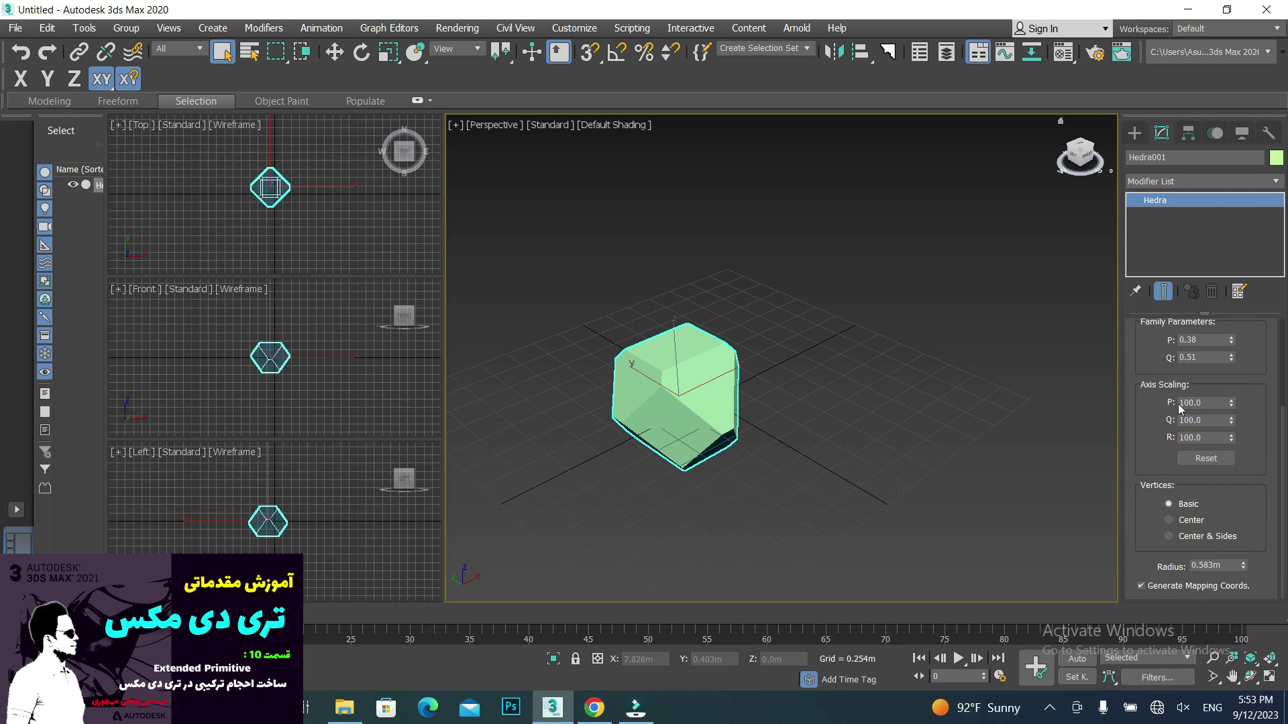
- Scale the Hedra's P, Q, R axes to 92, 228.5 and 216.5 and change its vertex option
{"action": "mouse_move", "coordinate": [1231, 403]}
{"action": "left_mouse_down"}
{"action": "mouse_move", "coordinate": [1240, 371]}
{"action": "mouse_move", "coordinate": [1246, 426]}
{"action": "left_mouse_up"}
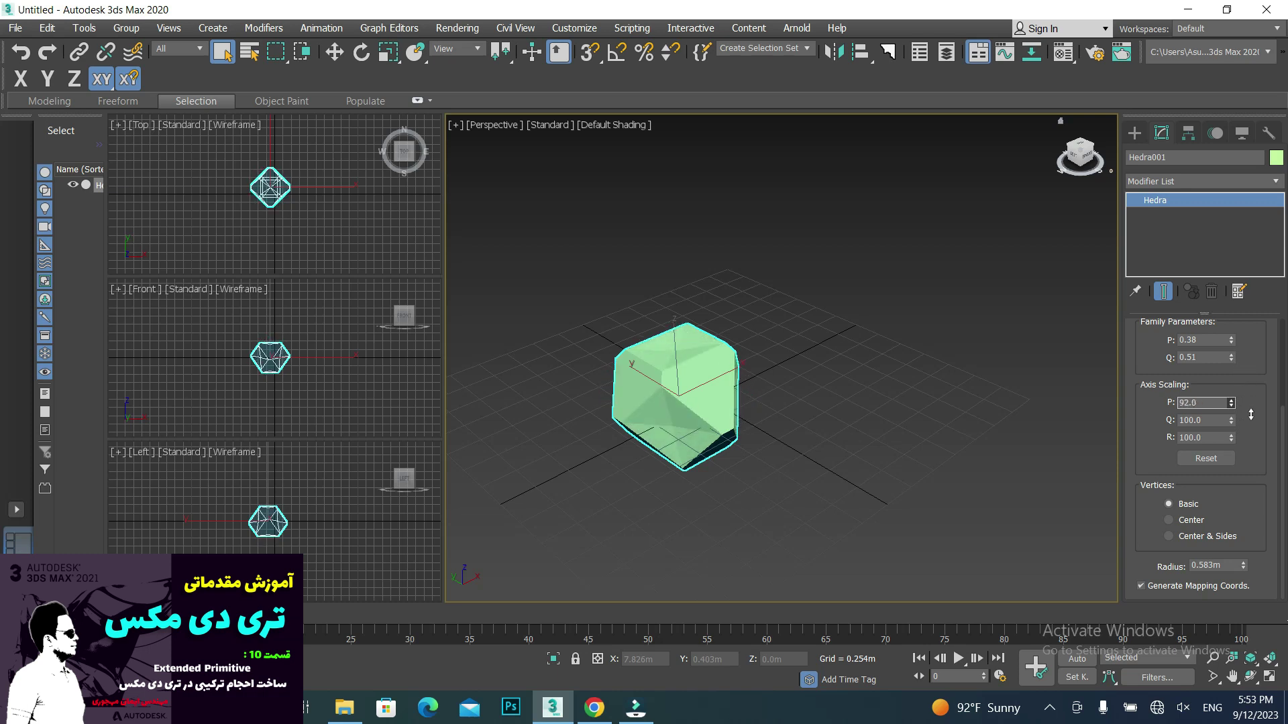
{"action": "left_click_drag", "start_coordinate": [1232, 420], "coordinate": [1220, 245]}
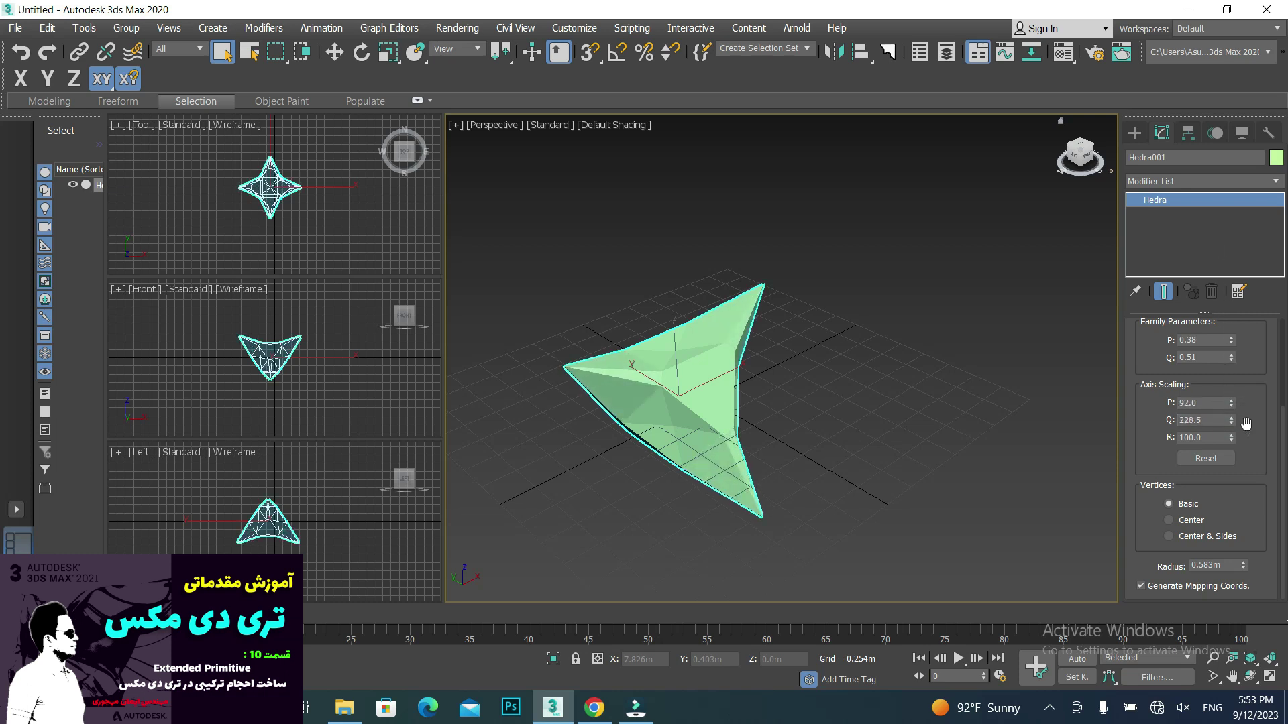
{"action": "middle_click_drag", "start_coordinate": [930, 389], "coordinate": [897, 423]}
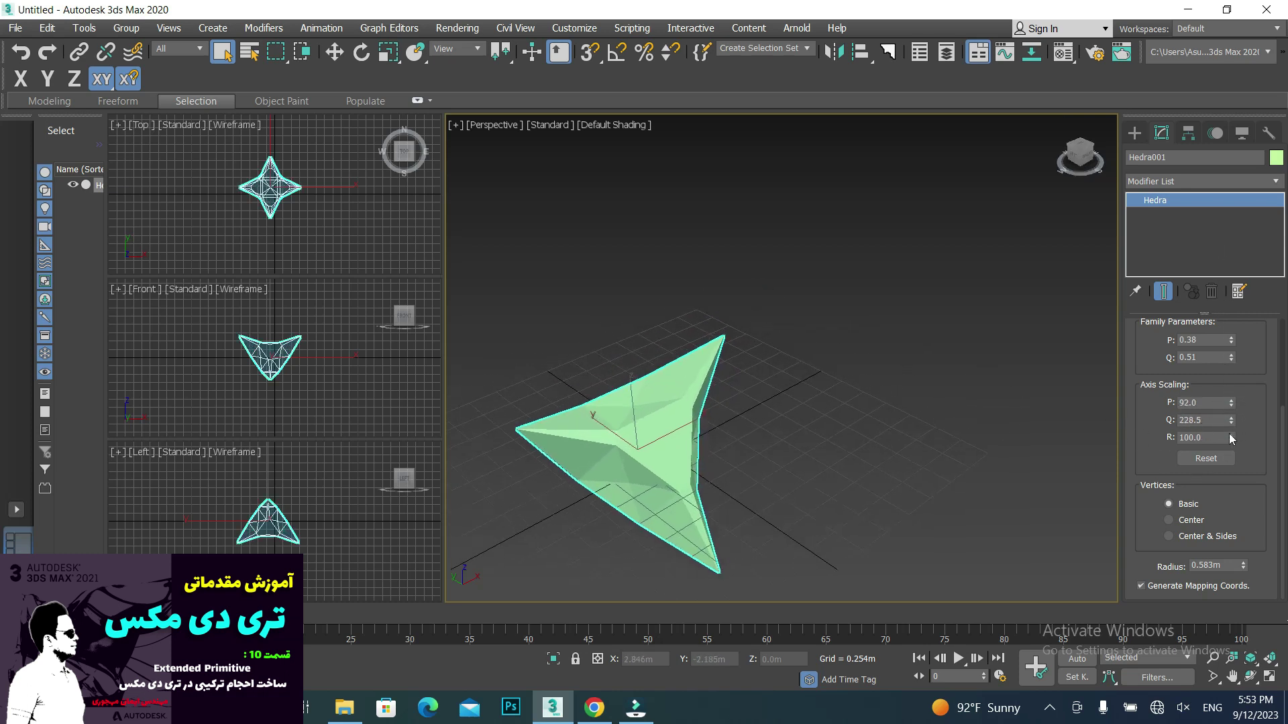
{"action": "left_click_drag", "start_coordinate": [1231, 439], "coordinate": [1236, 277]}
{"action": "middle_click_drag", "start_coordinate": [959, 393], "coordinate": [1001, 464], "text": "alt"}
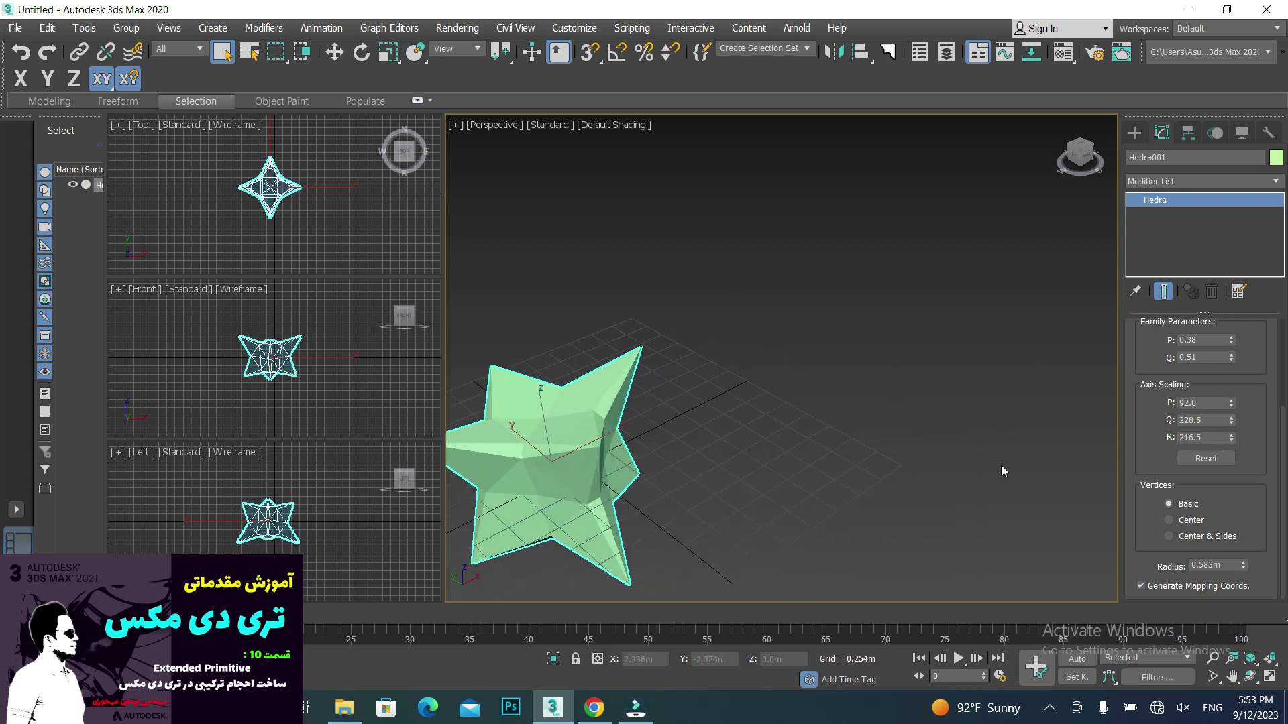
{"action": "scroll", "coordinate": [1264, 482], "scroll_direction": "up", "scroll_amount": 1}
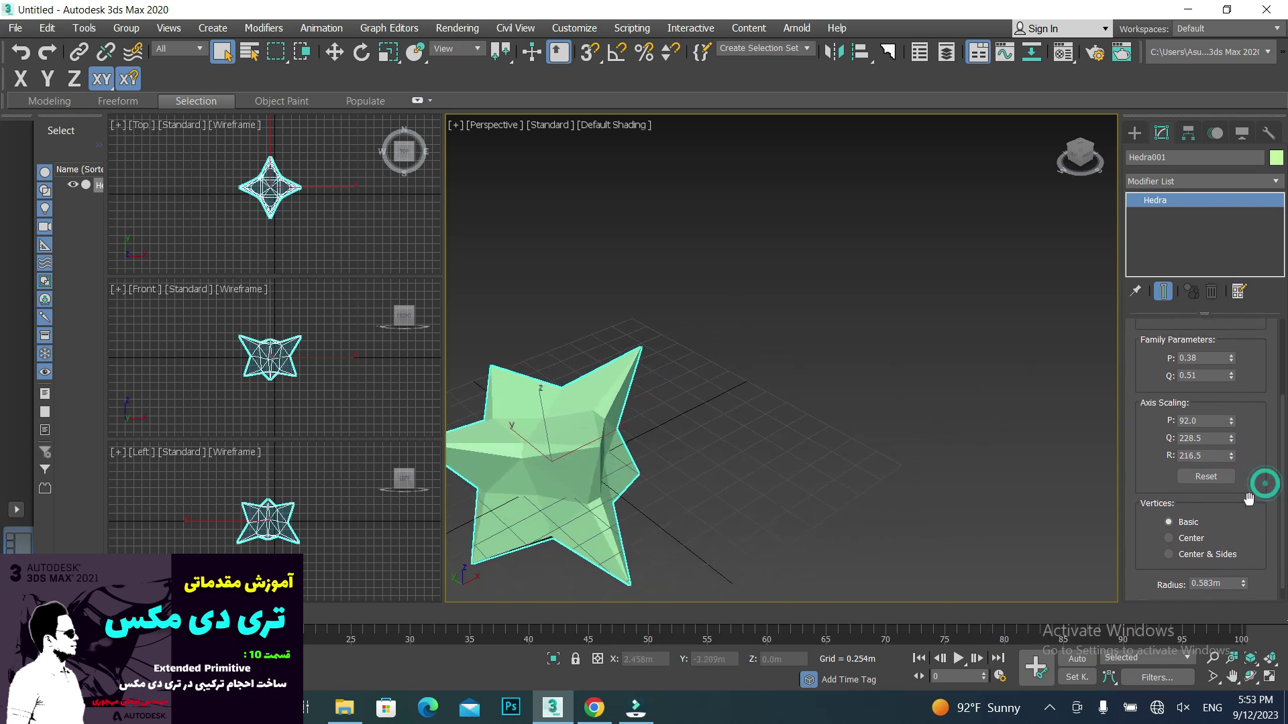
{"action": "left_click", "coordinate": [1188, 540]}
- Add Torus Knot001 beside the Hedra star with radius 1.022m and tube radius 0.094m
{"action": "left_click", "coordinate": [1134, 133]}
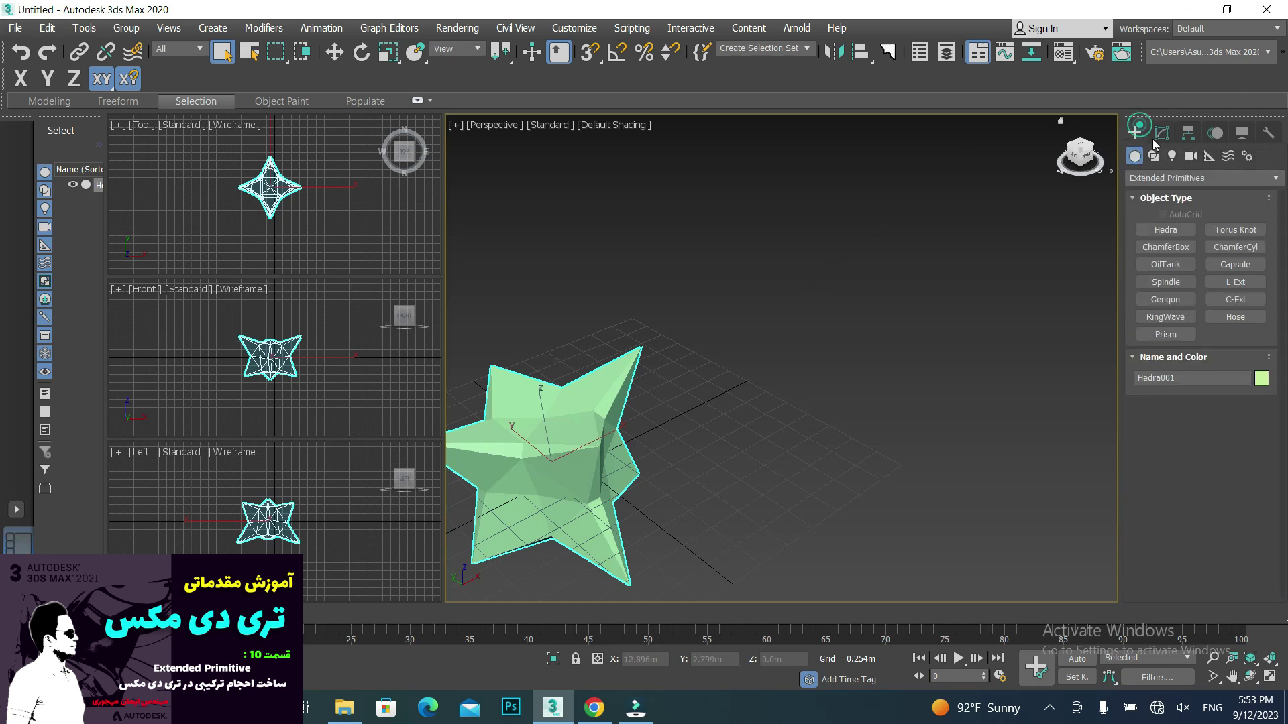
{"action": "left_click", "coordinate": [1242, 232]}
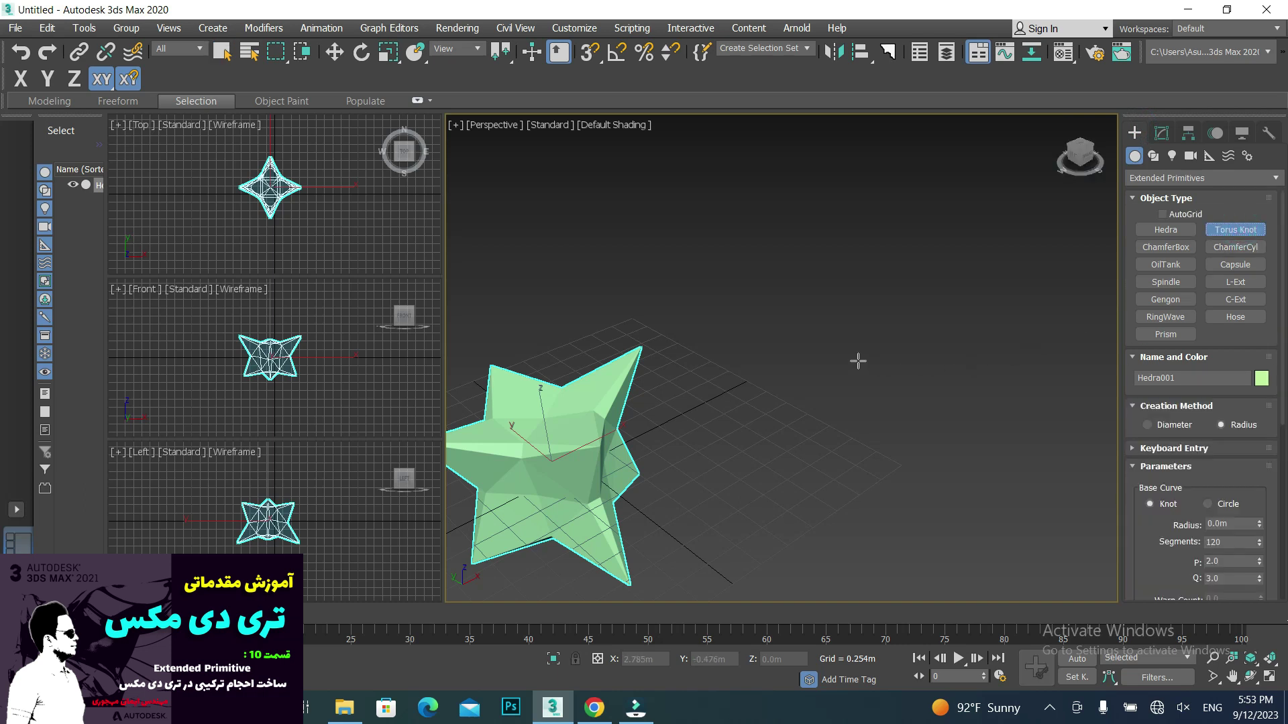
{"action": "left_click_drag", "start_coordinate": [858, 361], "coordinate": [894, 424]}
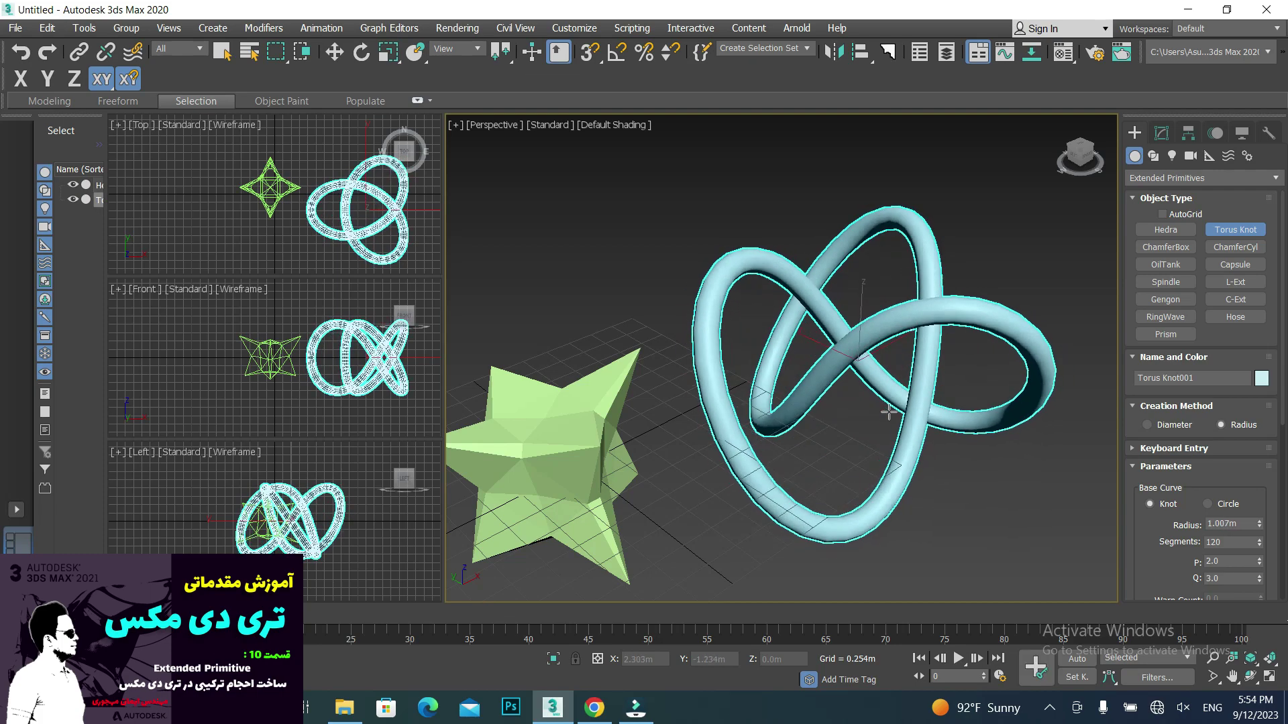
{"action": "left_click", "coordinate": [890, 414]}
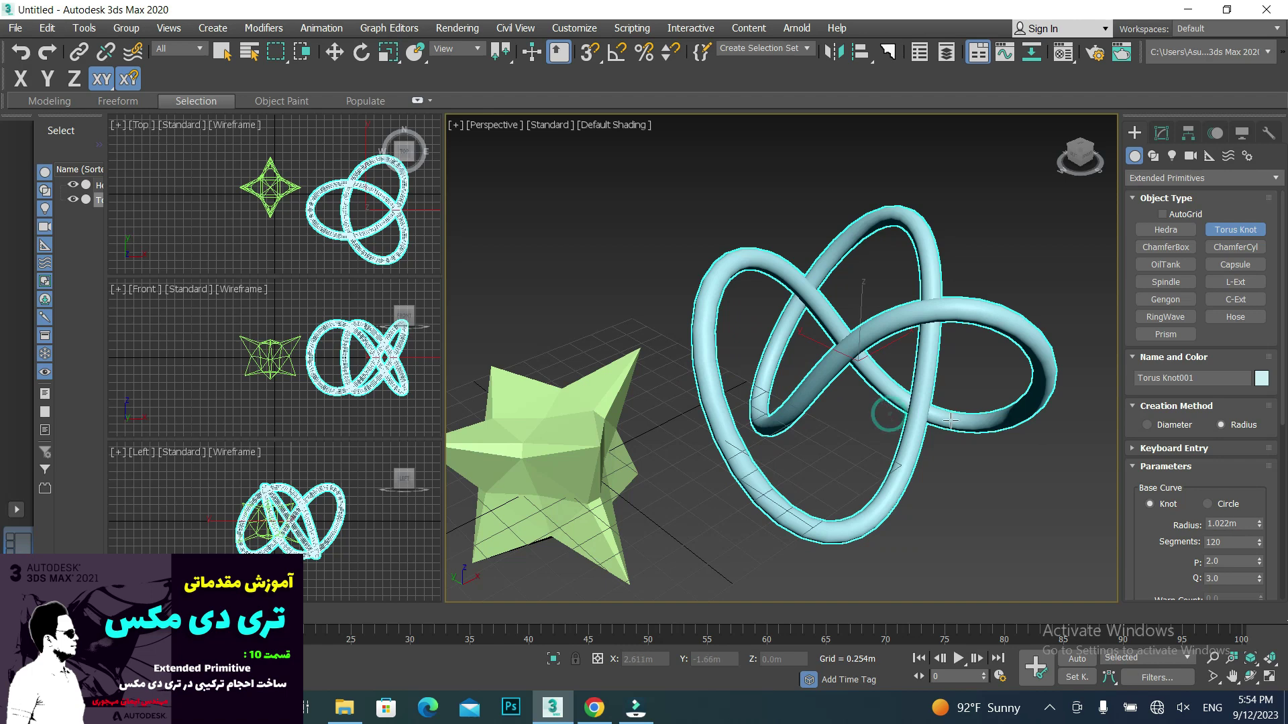
{"action": "middle_click_drag", "start_coordinate": [873, 332], "coordinate": [810, 344]}
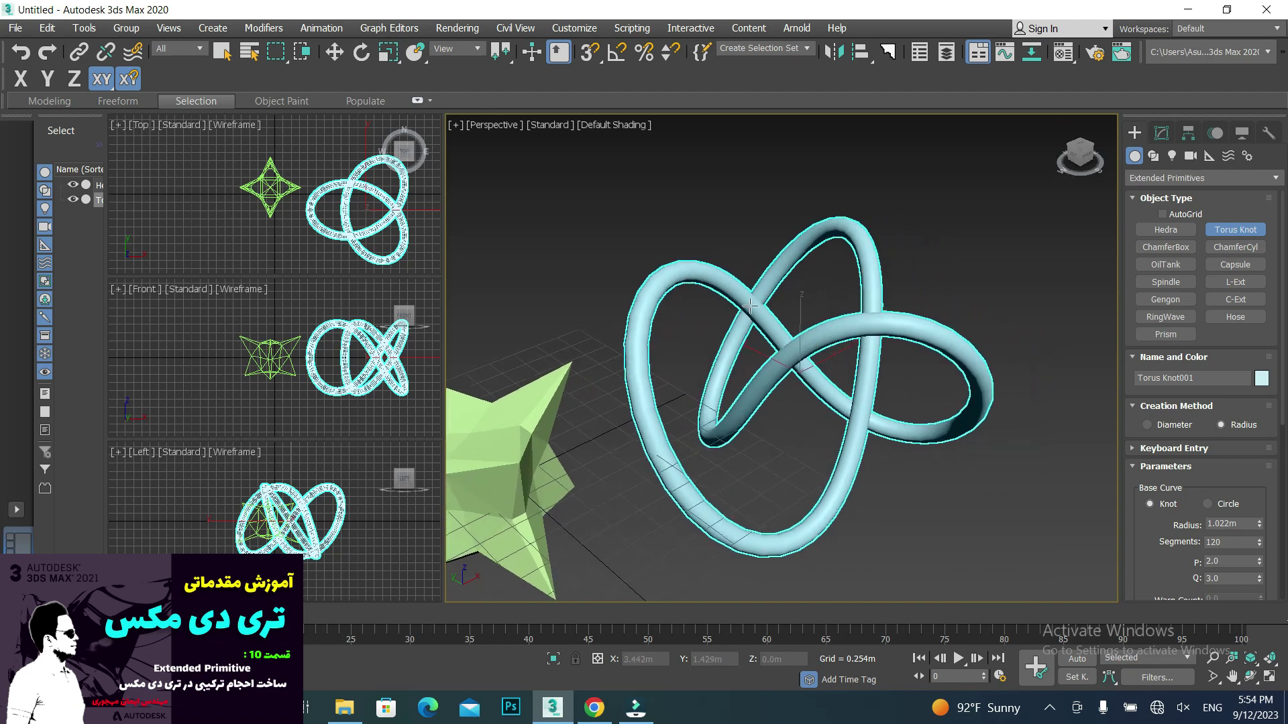
{"action": "left_click", "coordinate": [1161, 132]}
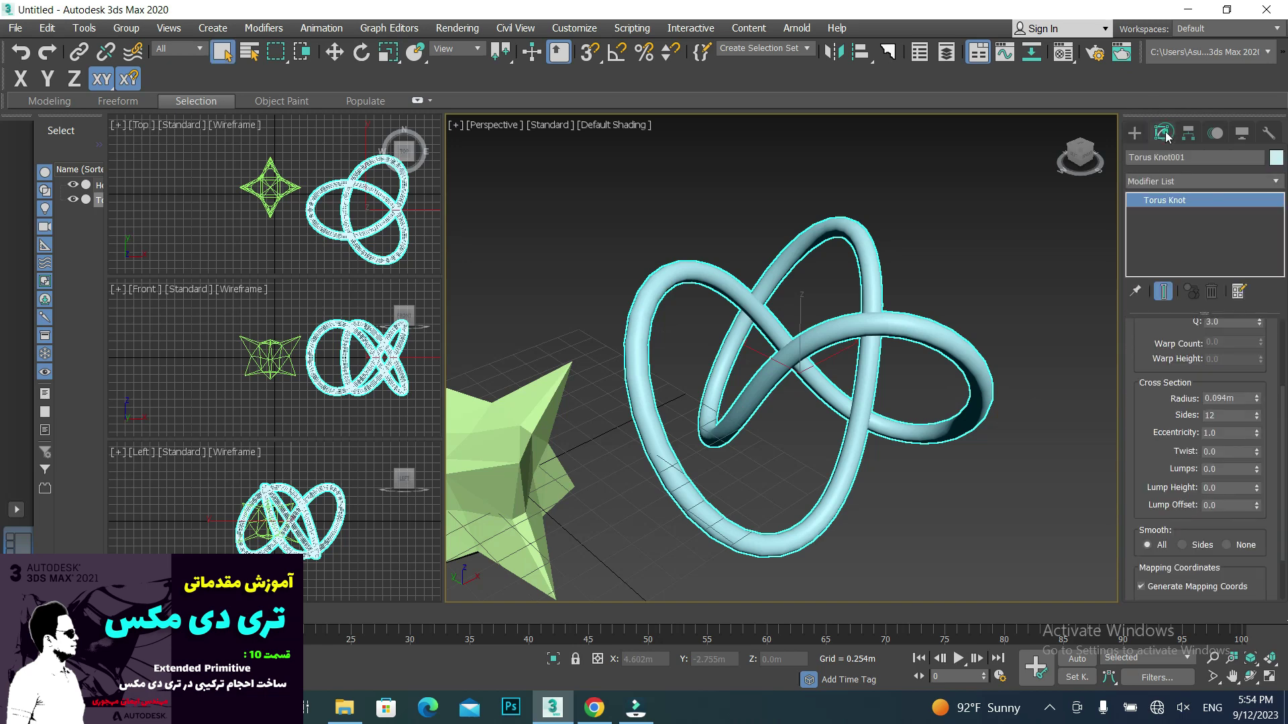
- Test a Circle base curve, keep Knot, and set radius 0.859m with 131 segments
{"action": "scroll", "coordinate": [1172, 406], "scroll_direction": "up", "scroll_amount": 3}
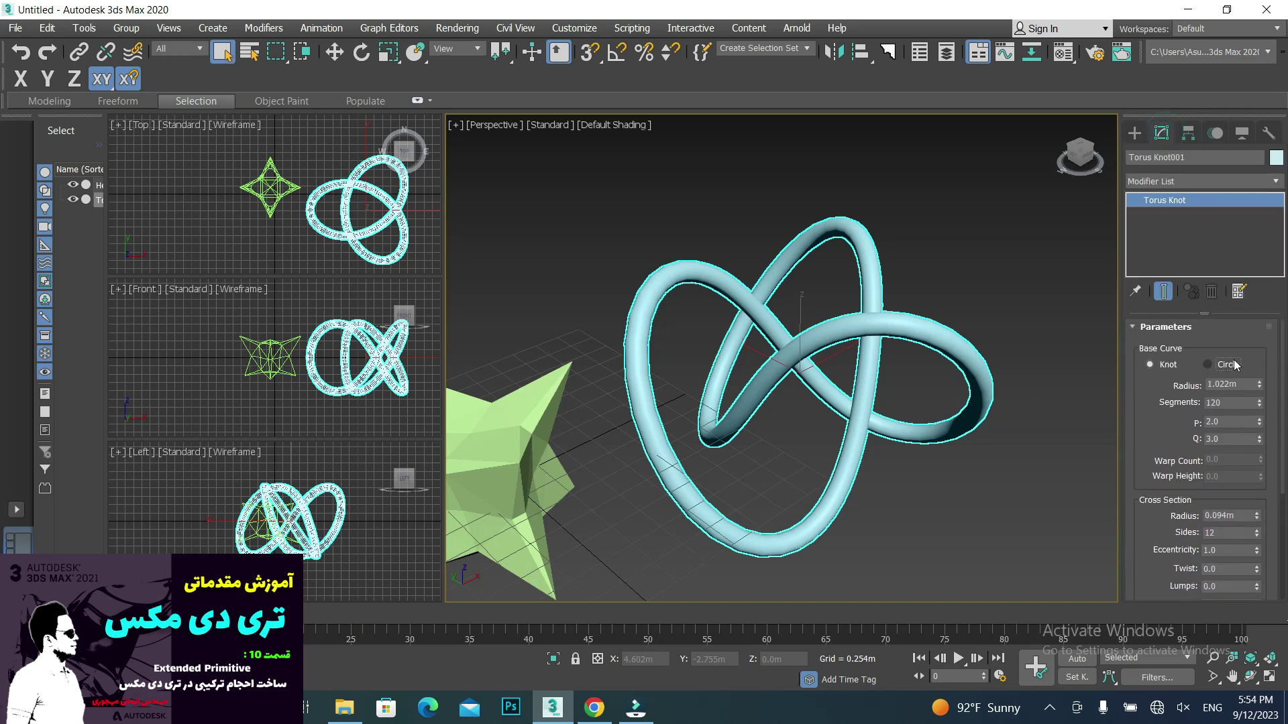
{"action": "left_click", "coordinate": [1208, 364]}
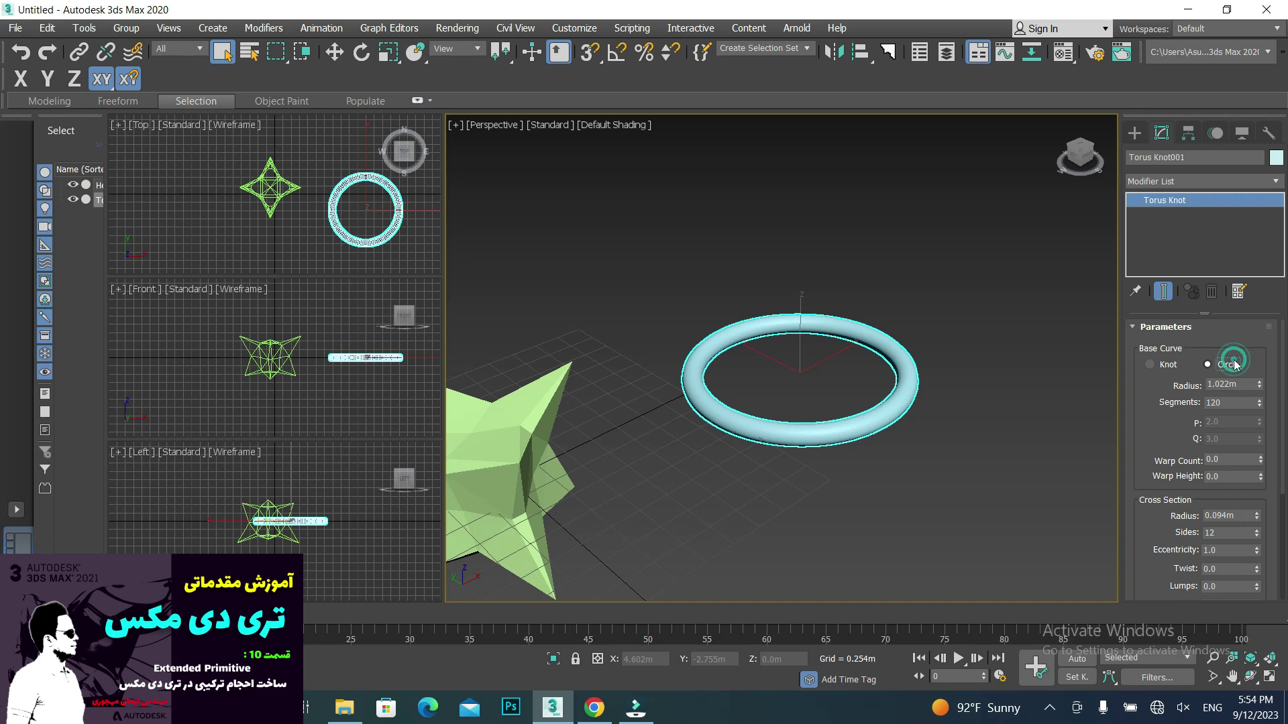
{"action": "left_click", "coordinate": [1170, 365]}
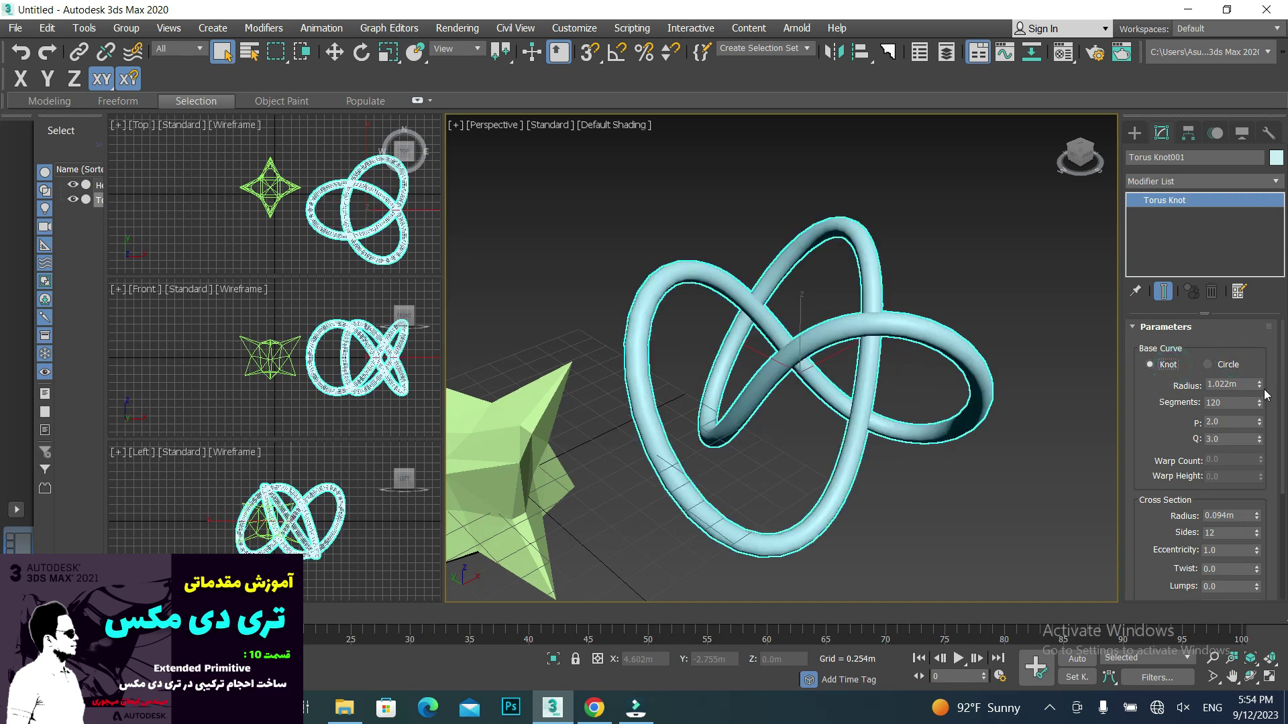
{"action": "left_click_drag", "start_coordinate": [1260, 387], "coordinate": [1262, 393]}
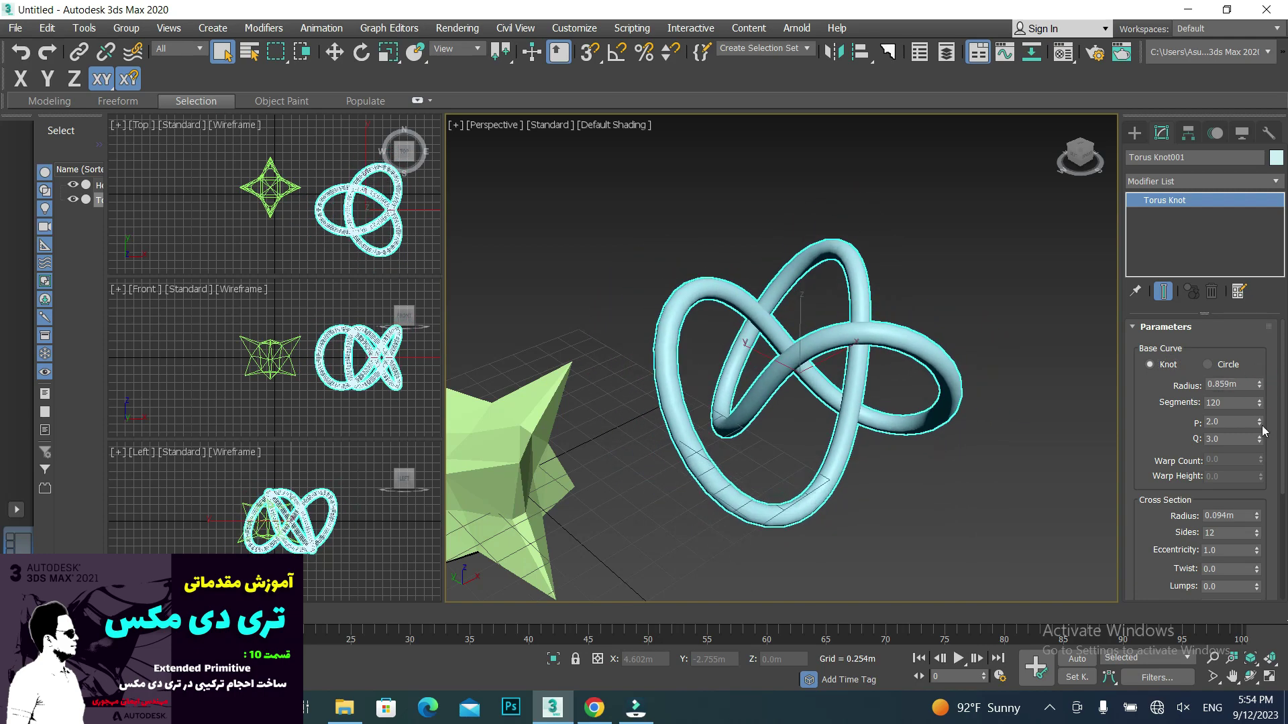
{"action": "left_click_drag", "start_coordinate": [1260, 403], "coordinate": [1269, 474]}
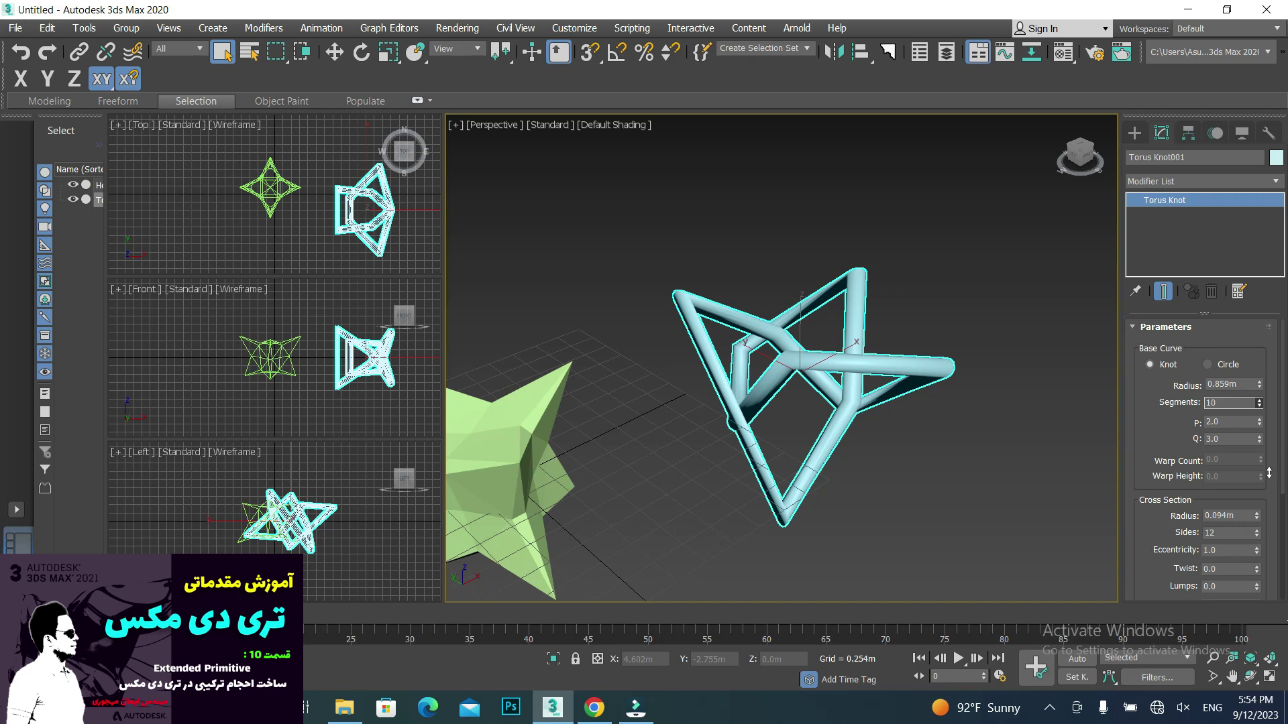
{"action": "left_click_drag", "start_coordinate": [1268, 464], "coordinate": [1266, 390]}
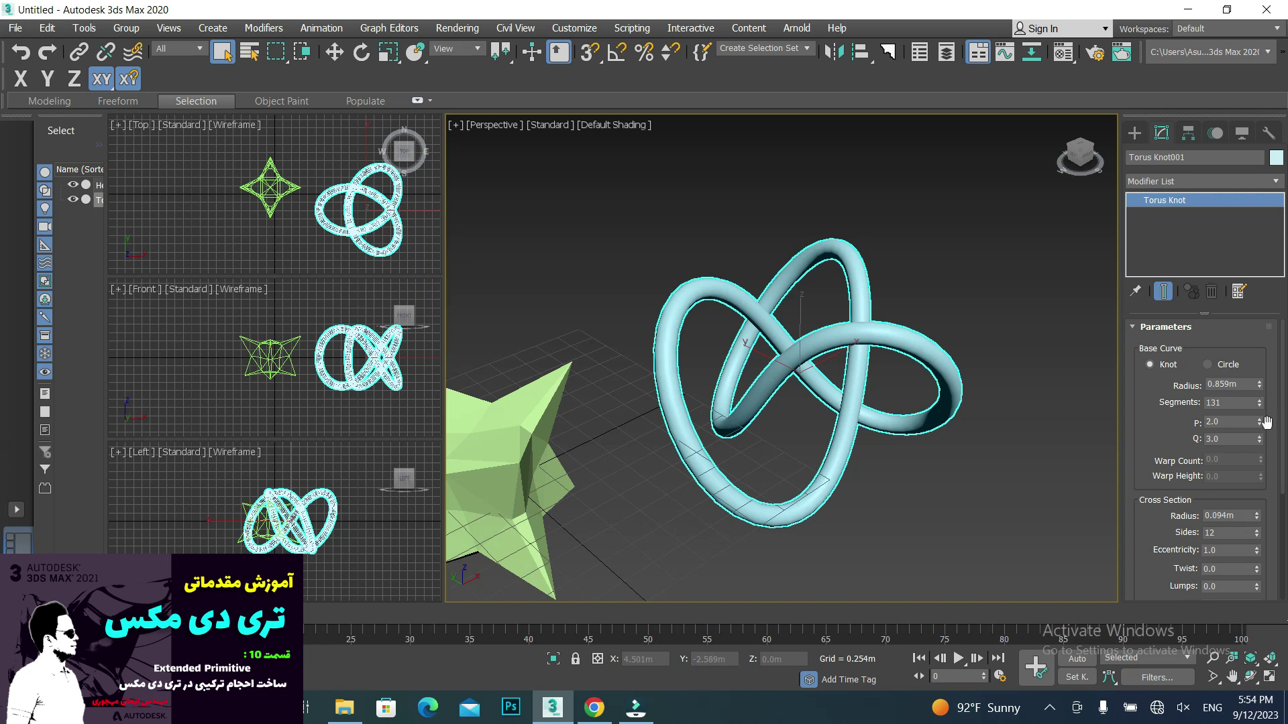
- Set the torus knot's P to 1.0, Q to 18.25 and tube radius to 0.083m
{"action": "left_click_drag", "start_coordinate": [1261, 424], "coordinate": [1264, 428]}
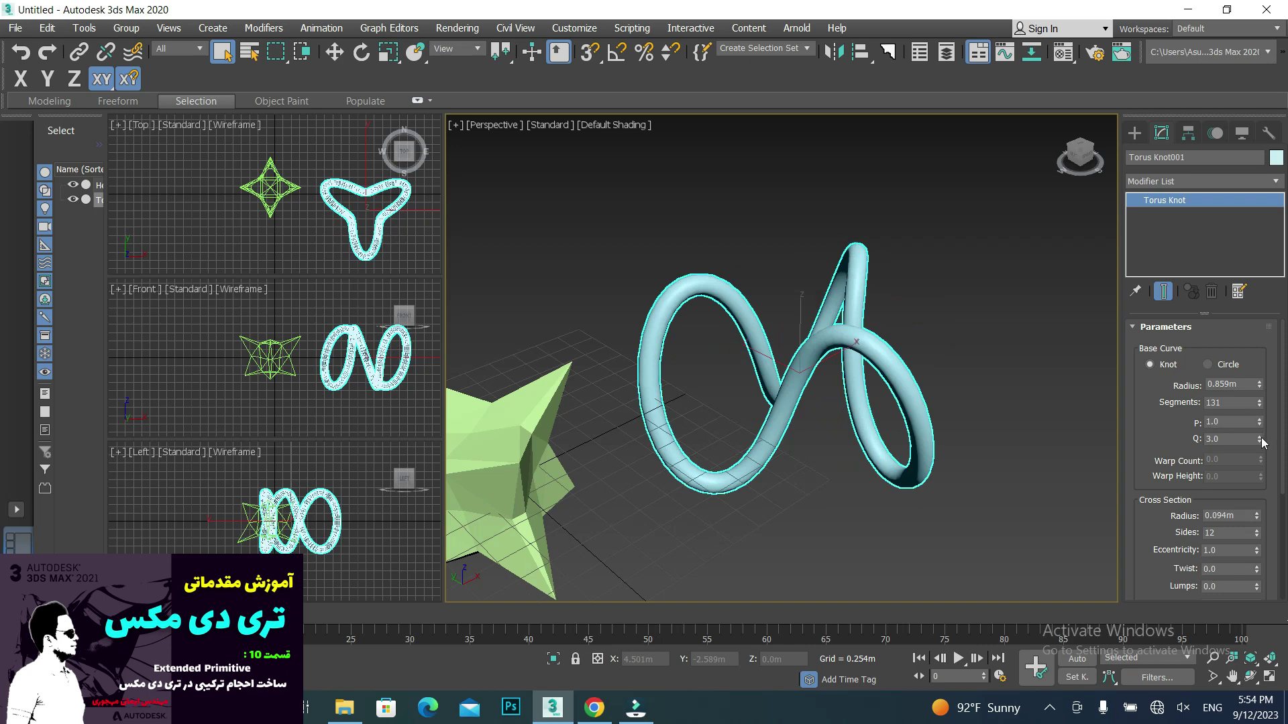
{"action": "left_click_drag", "start_coordinate": [1261, 441], "coordinate": [1252, 397]}
{"action": "mouse_move", "coordinate": [899, 362]}
{"action": "middle_mouse_down"}
{"action": "mouse_move", "coordinate": [815, 342]}
{"action": "mouse_move", "coordinate": [882, 342]}
{"action": "middle_mouse_up"}
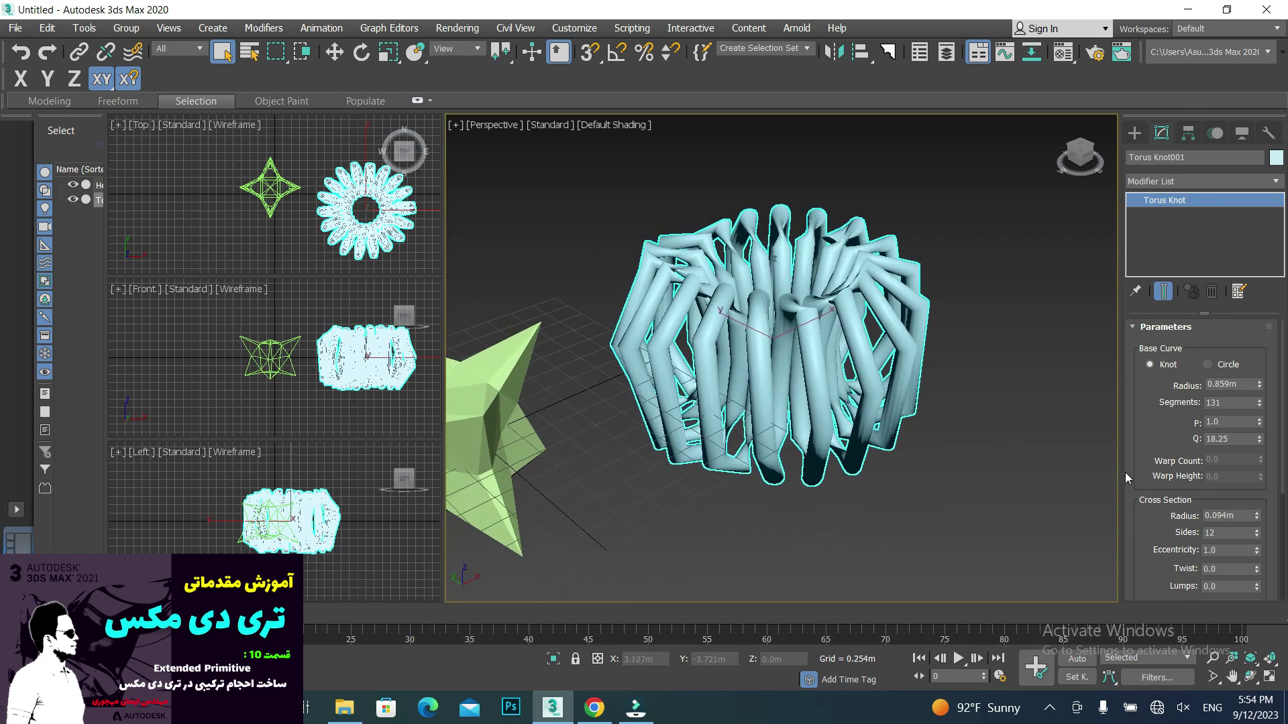
{"action": "scroll", "coordinate": [744, 430], "scroll_direction": "down", "scroll_amount": 3}
{"action": "middle_click_drag", "start_coordinate": [745, 430], "coordinate": [898, 483]}
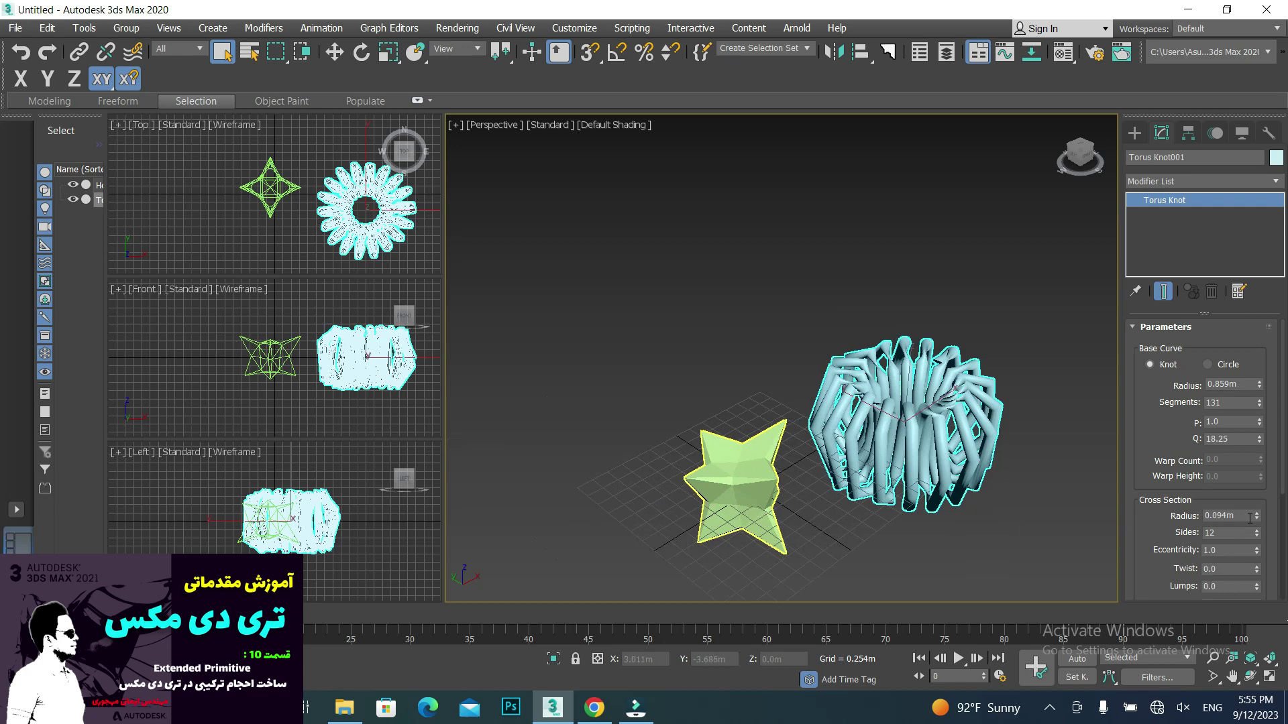
{"action": "left_click_drag", "start_coordinate": [1256, 513], "coordinate": [1258, 529]}
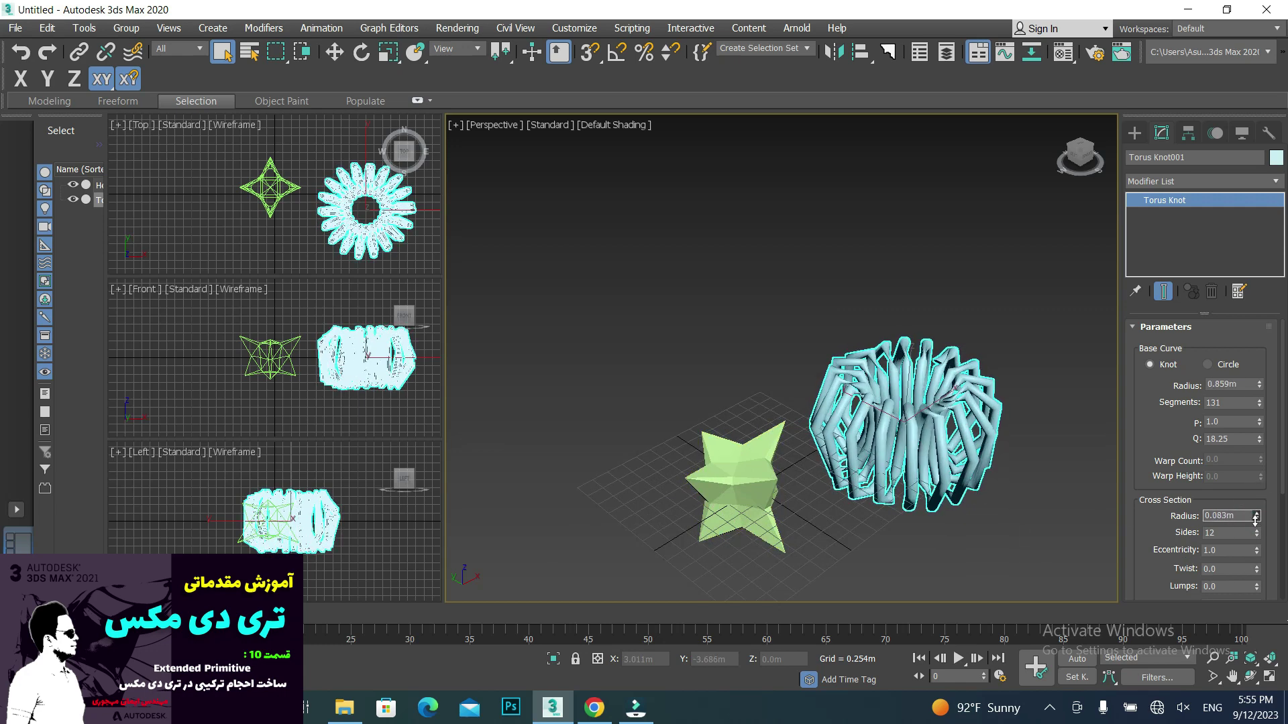
{"action": "left_click", "coordinate": [1134, 133]}
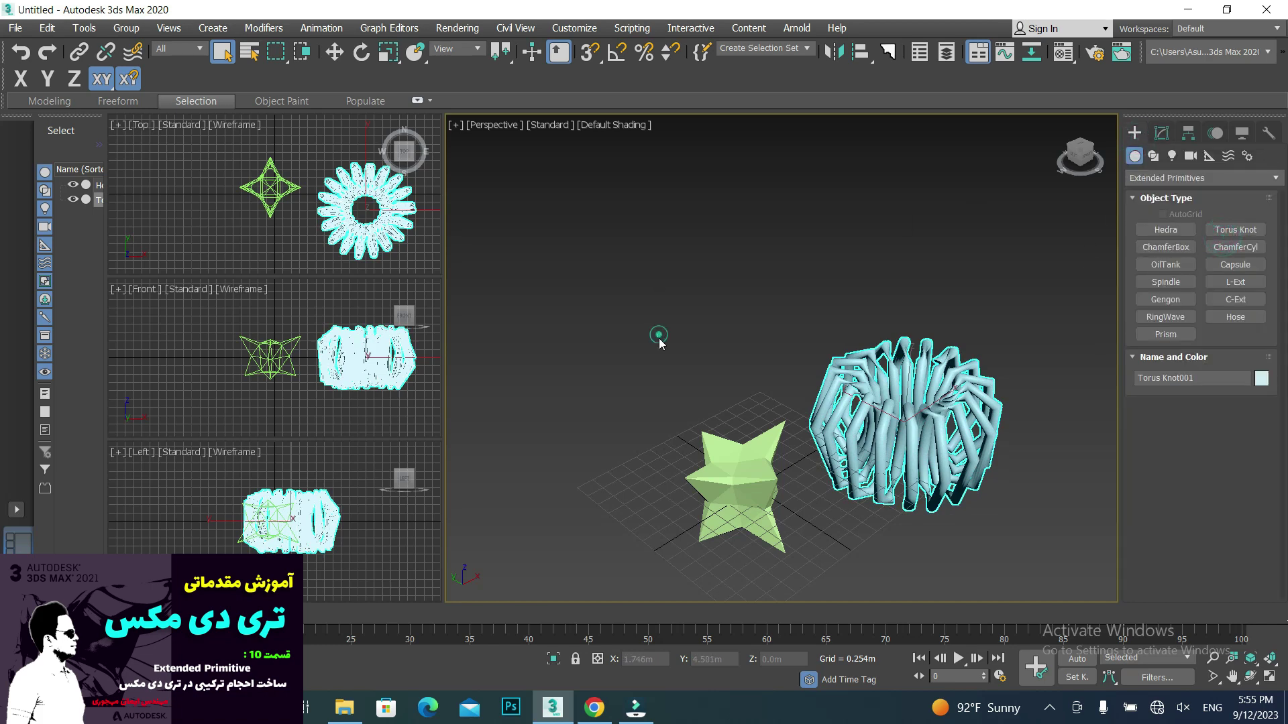
- Create Torus Knot002 left of the star with a 0.715m radius
{"action": "left_click", "coordinate": [659, 338]}
{"action": "left_click", "coordinate": [1248, 229]}
{"action": "left_click_drag", "start_coordinate": [581, 396], "coordinate": [607, 420]}
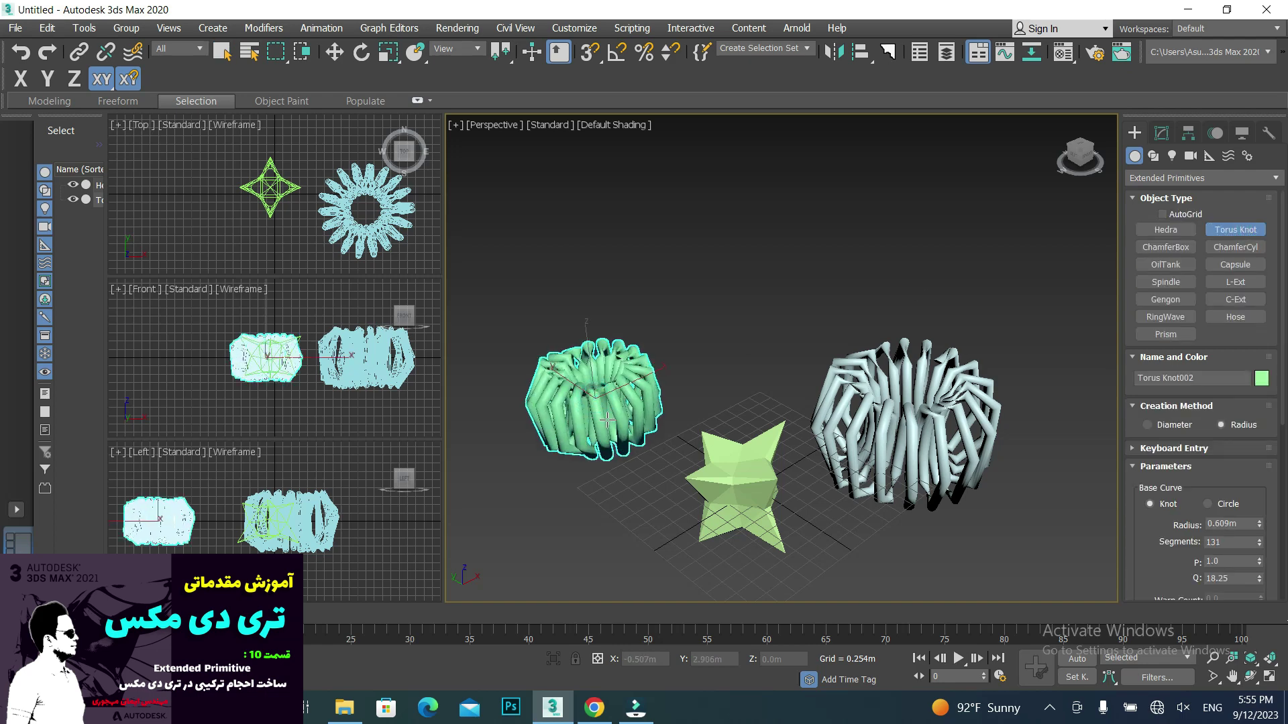
{"action": "left_click_drag", "start_coordinate": [607, 420], "coordinate": [618, 417]}
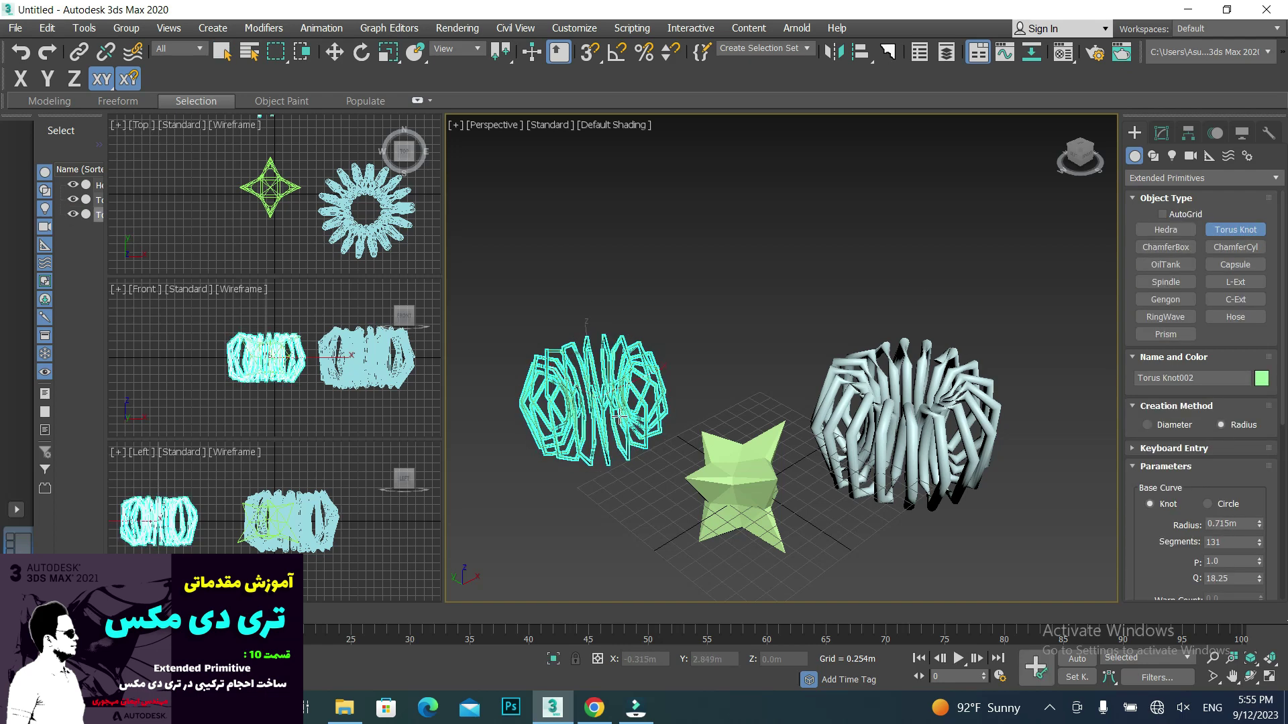
{"action": "left_click", "coordinate": [1163, 138]}
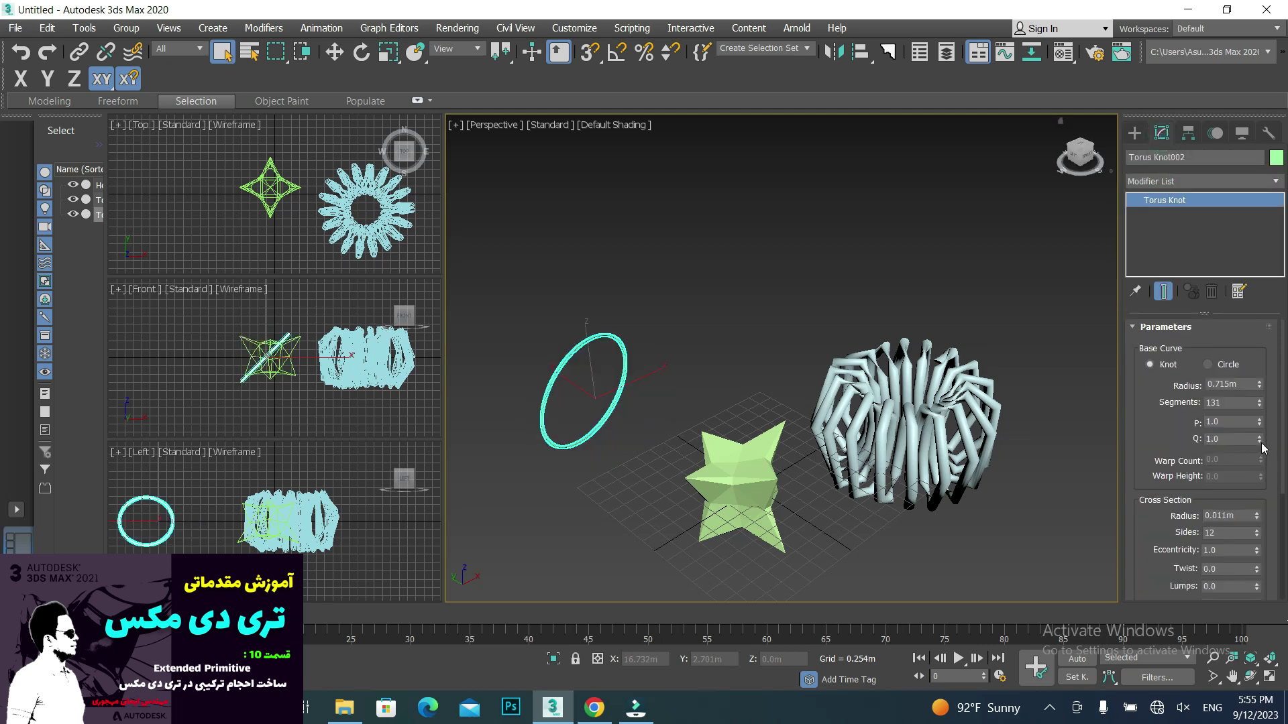
- Give Torus Knot002 Q 4.0, a 0.047m tube radius and Twist 68
{"action": "left_click_drag", "start_coordinate": [1260, 440], "coordinate": [1261, 426]}
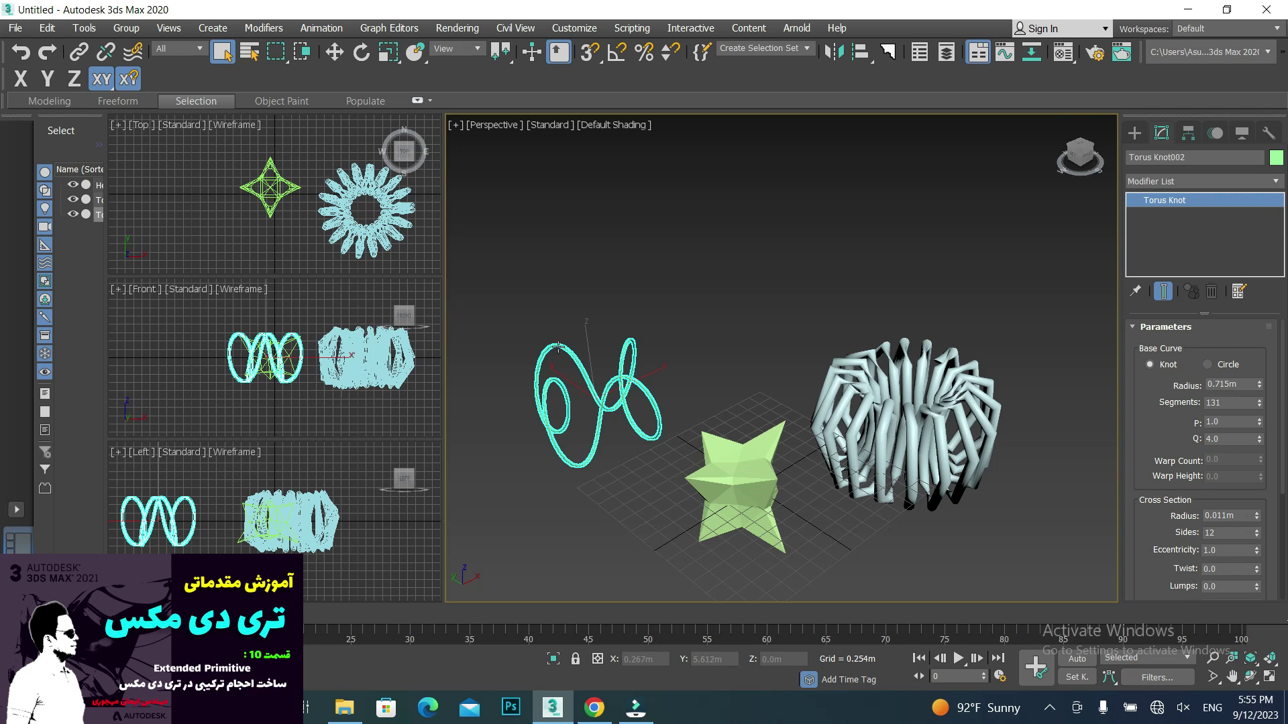
{"action": "key", "text": "z"}
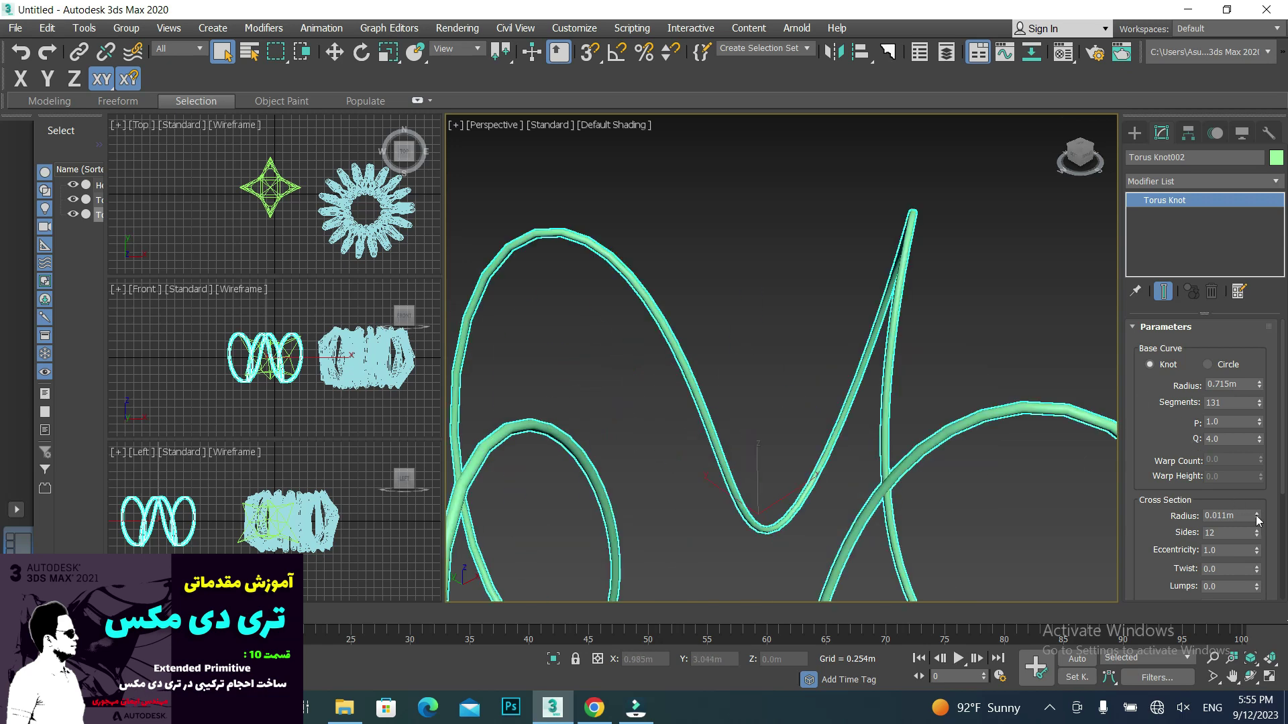
{"action": "left_click_drag", "start_coordinate": [1257, 518], "coordinate": [1261, 436]}
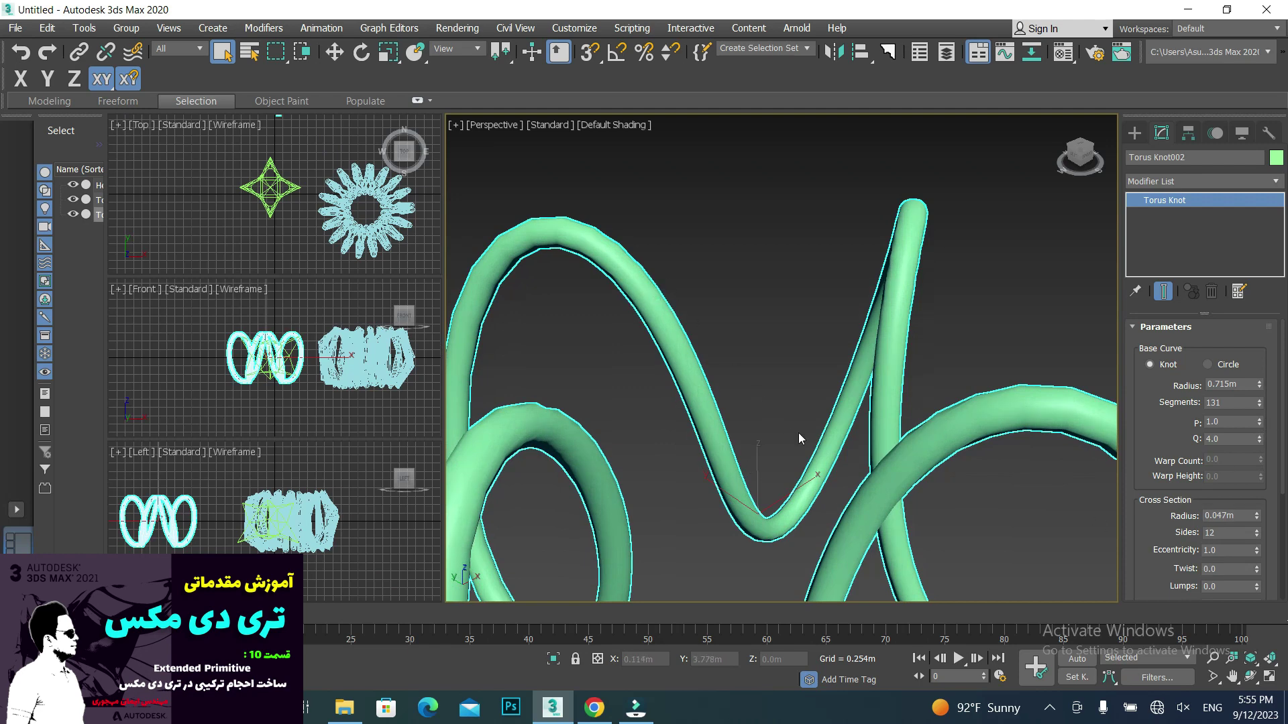
{"action": "middle_click_drag", "start_coordinate": [750, 424], "coordinate": [768, 434], "text": "alt"}
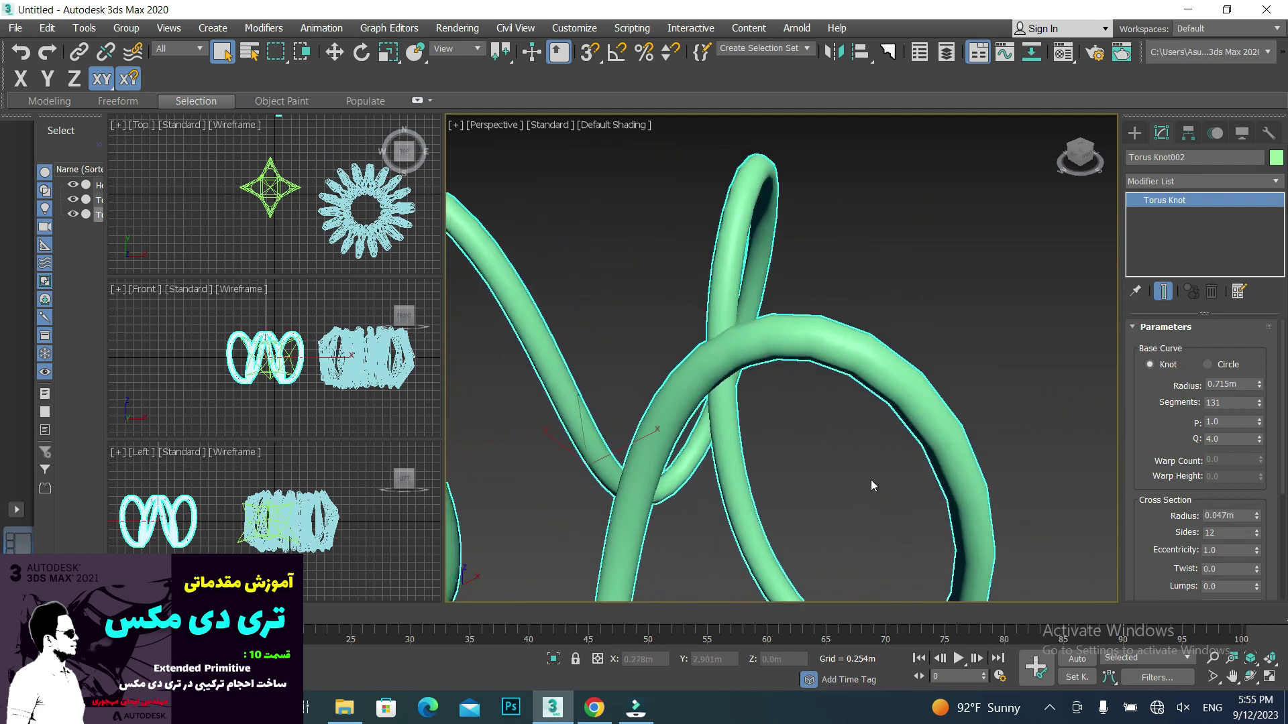
{"action": "middle_click_drag", "start_coordinate": [871, 480], "coordinate": [1, 548], "text": "alt"}
{"action": "left_click_drag", "start_coordinate": [1258, 572], "coordinate": [1264, 525]}
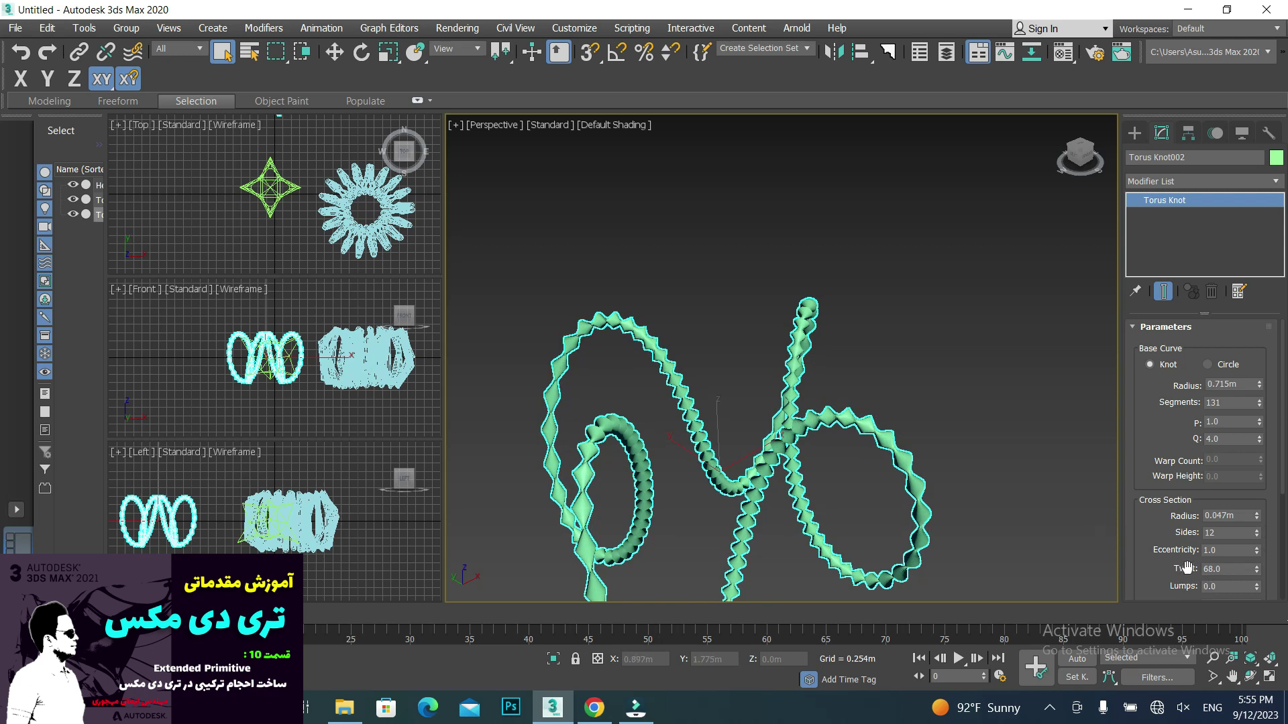
{"action": "double_click", "coordinate": [1212, 572]}
- Draw ChamferBox001 beside the knots with a 1.291m height
{"action": "left_click", "coordinate": [1133, 133]}
{"action": "left_click", "coordinate": [1165, 247]}
{"action": "middle_click_drag", "start_coordinate": [986, 465], "coordinate": [796, 470]}
{"action": "left_click_drag", "start_coordinate": [888, 450], "coordinate": [891, 547]}
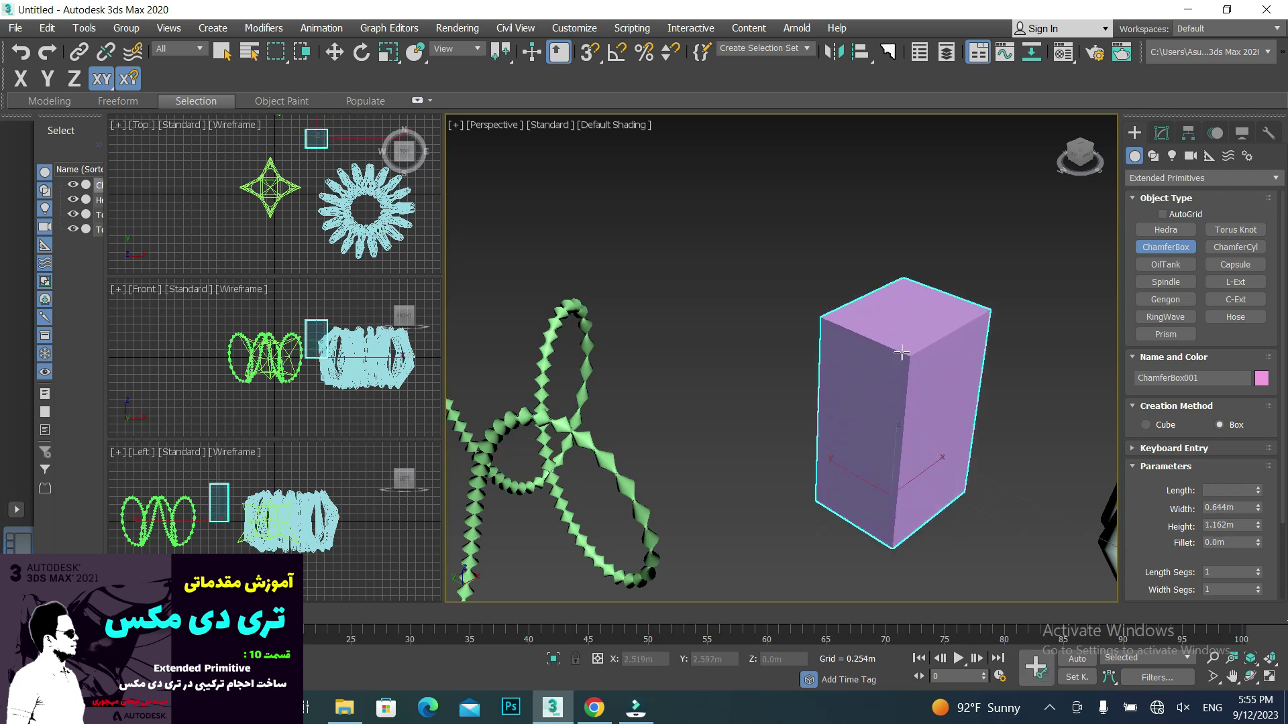
{"action": "left_click", "coordinate": [904, 333]}
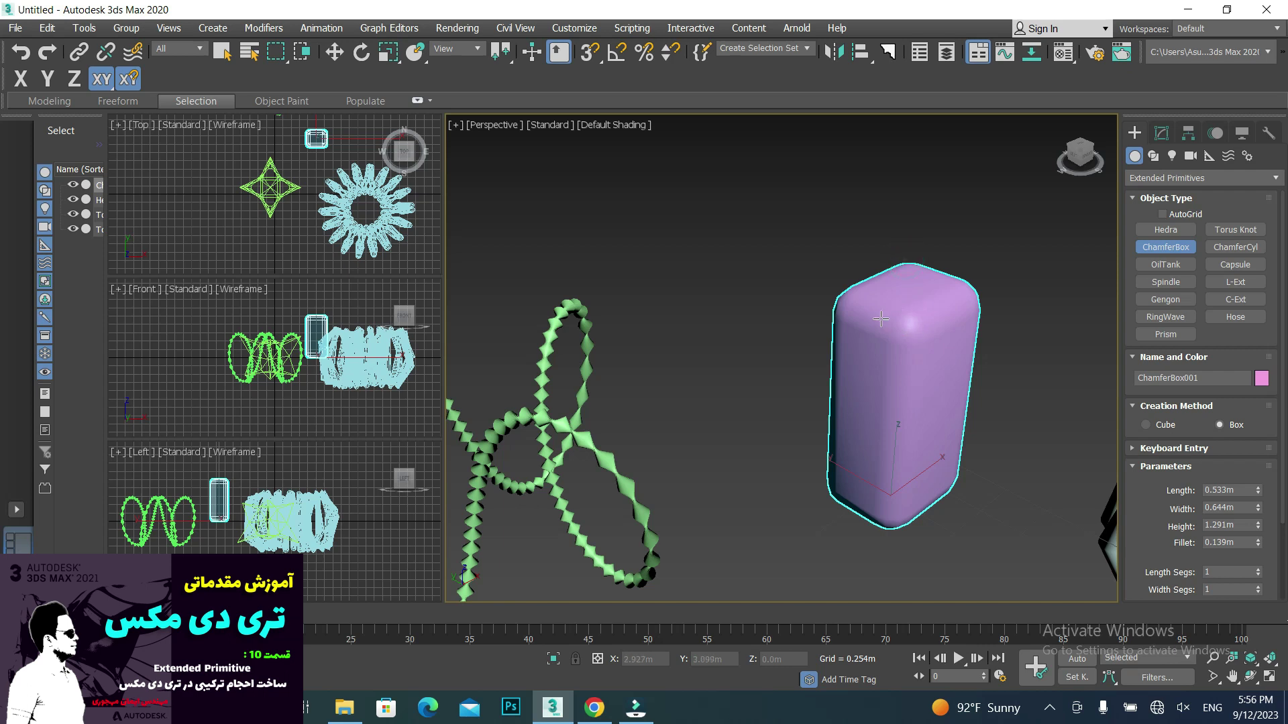
{"action": "scroll", "coordinate": [880, 320], "scroll_direction": "up", "scroll_amount": 4}
{"action": "middle_click_drag", "start_coordinate": [949, 350], "coordinate": [704, 419]}
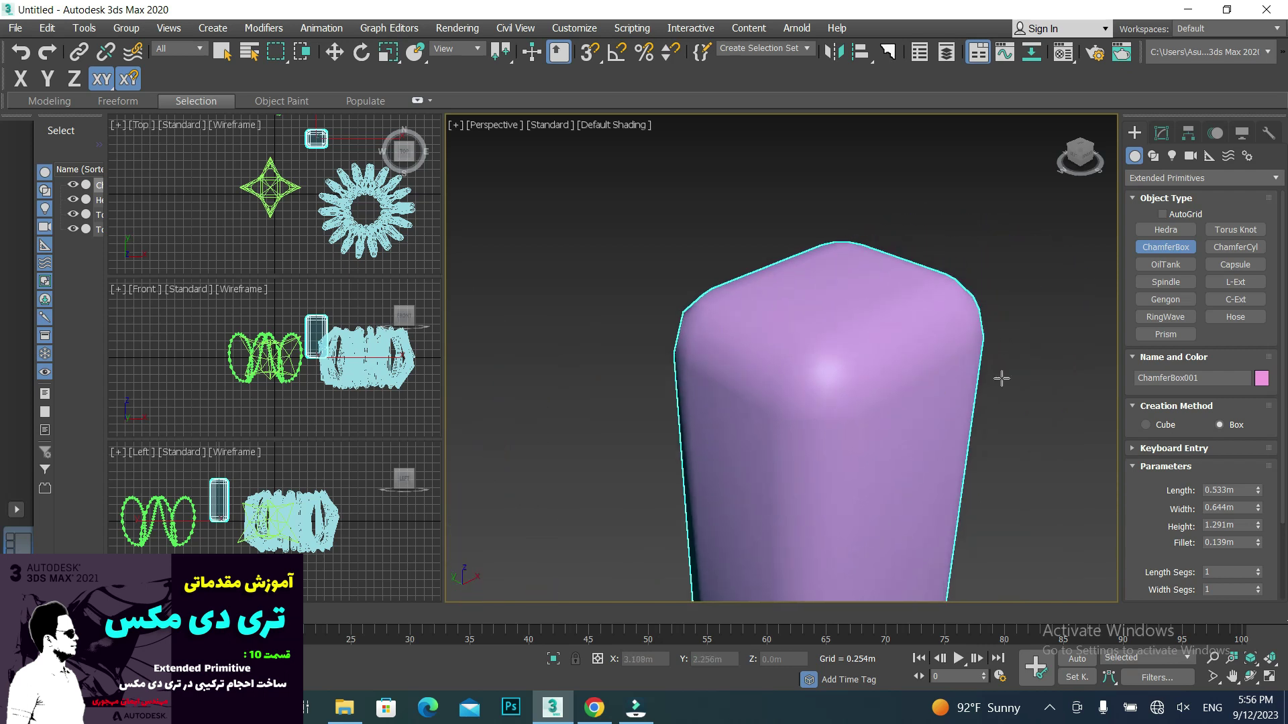
{"action": "middle_click_drag", "start_coordinate": [978, 380], "coordinate": [945, 385]}
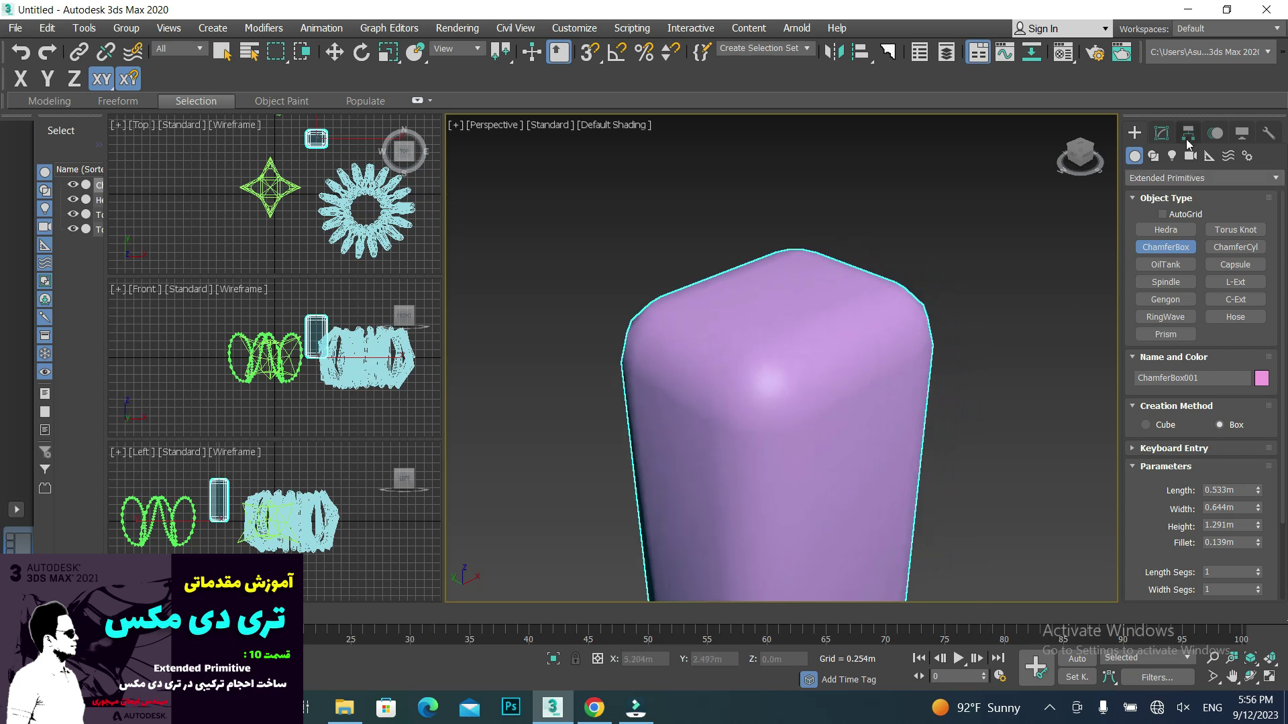
- Set the chamfer box length to 0.458m and reduce its fillet to 0.047m
{"action": "left_click", "coordinate": [1161, 132]}
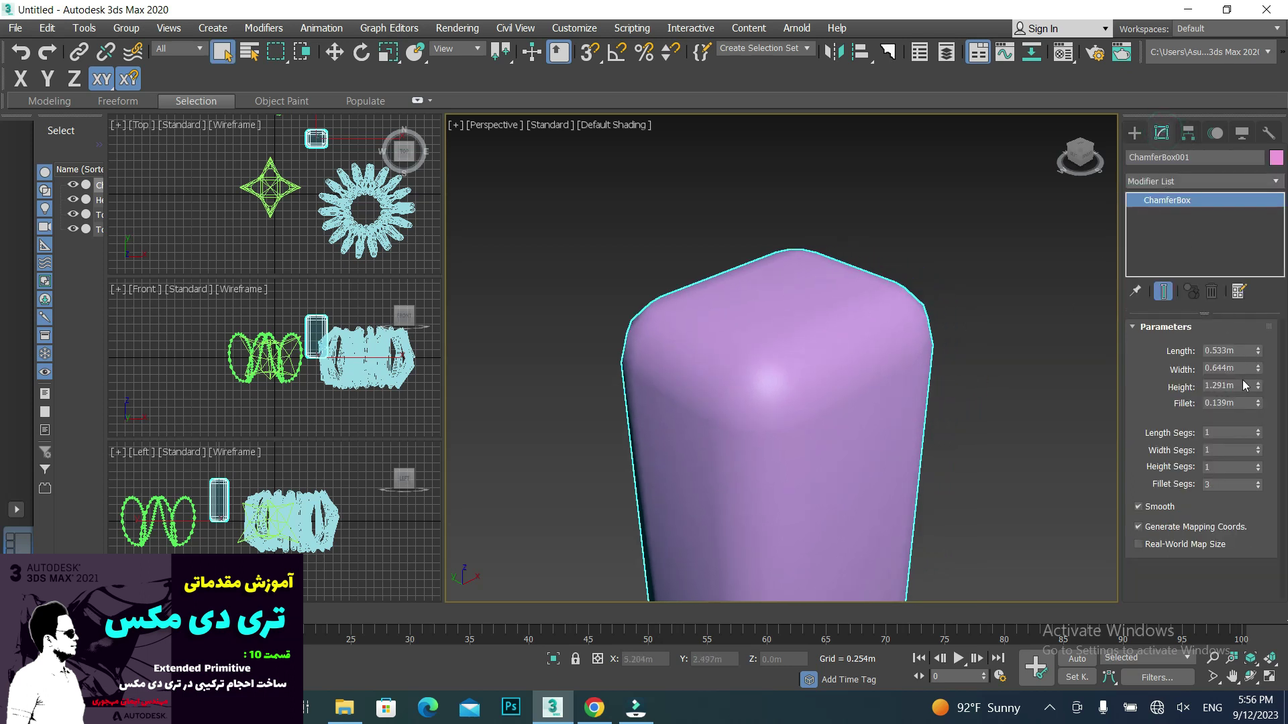
{"action": "left_click_drag", "start_coordinate": [1258, 352], "coordinate": [1259, 374]}
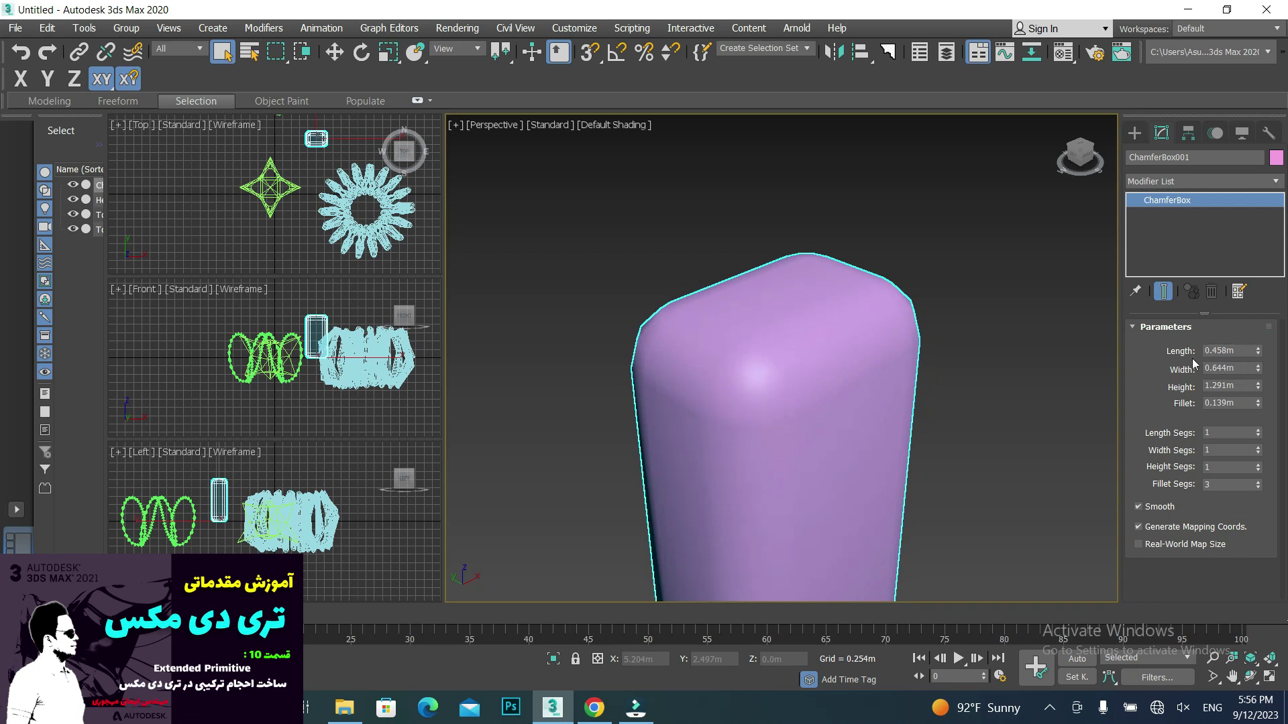
{"action": "mouse_move", "coordinate": [1259, 405]}
{"action": "left_mouse_down"}
{"action": "mouse_move", "coordinate": [1275, 427]}
{"action": "mouse_move", "coordinate": [8, 446]}
{"action": "left_mouse_up"}
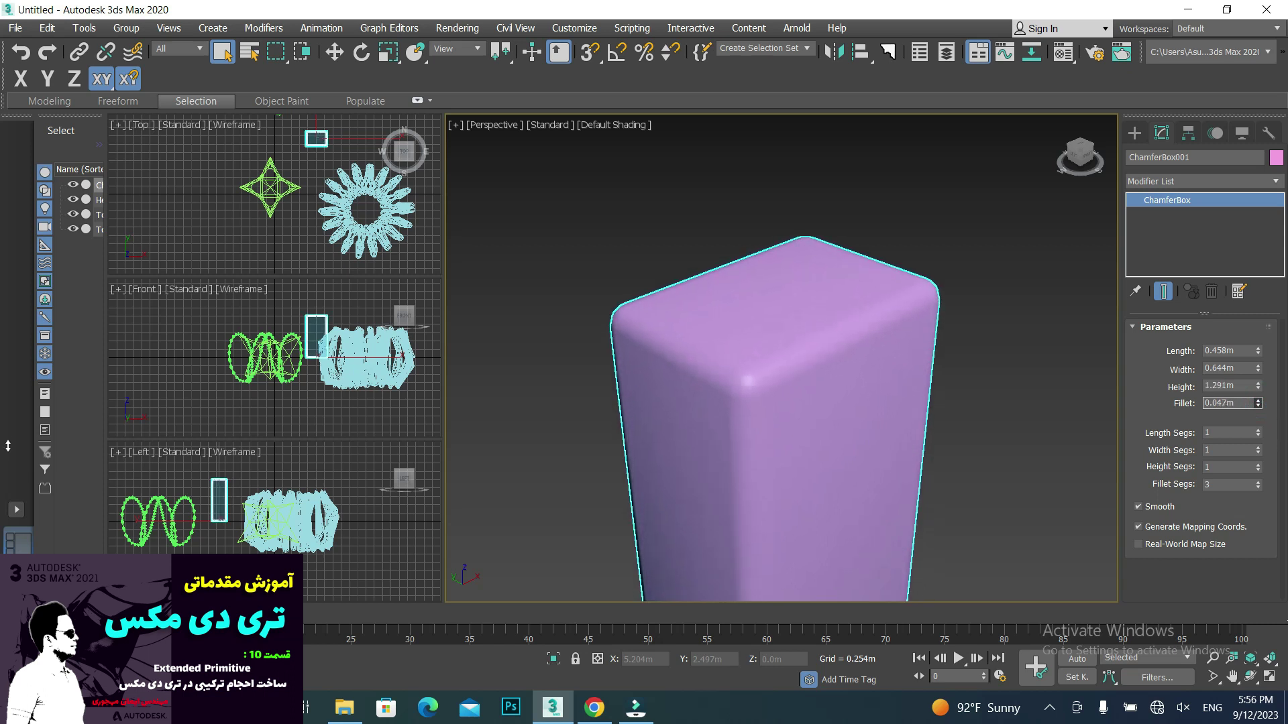
{"action": "middle_click_drag", "start_coordinate": [575, 439], "coordinate": [597, 382]}
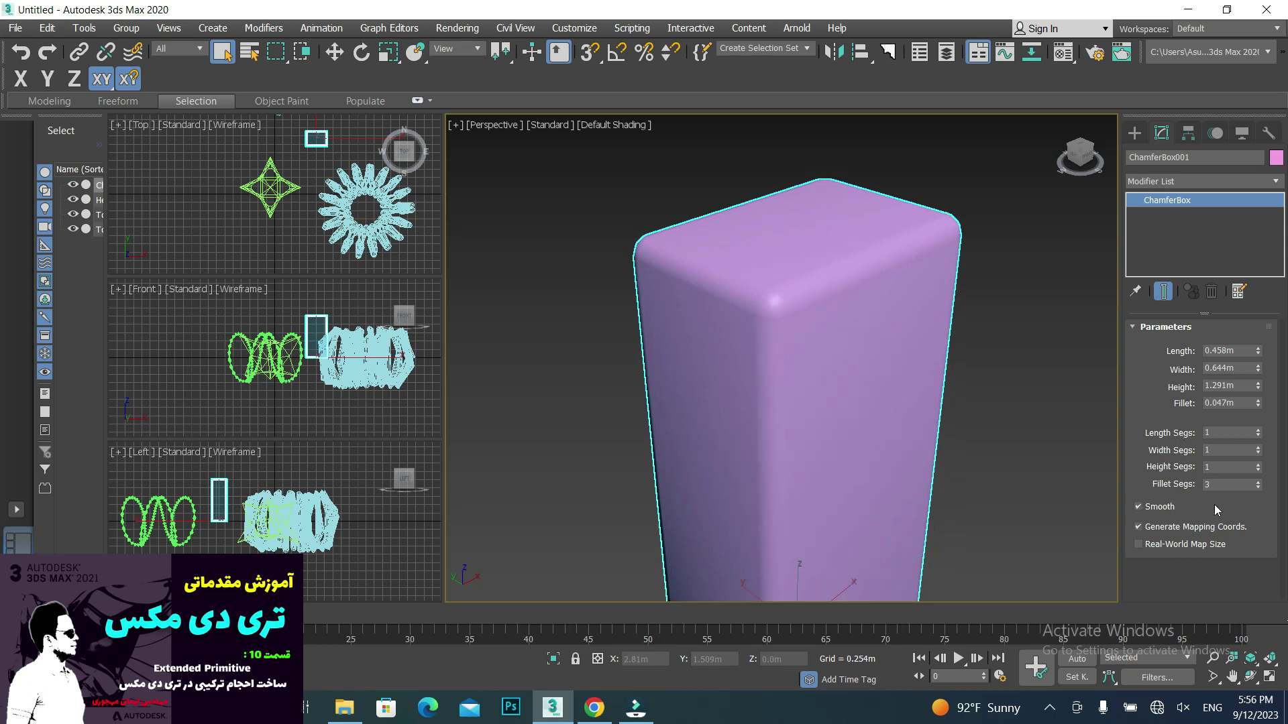
{"action": "middle_click_drag", "start_coordinate": [794, 362], "coordinate": [753, 396]}
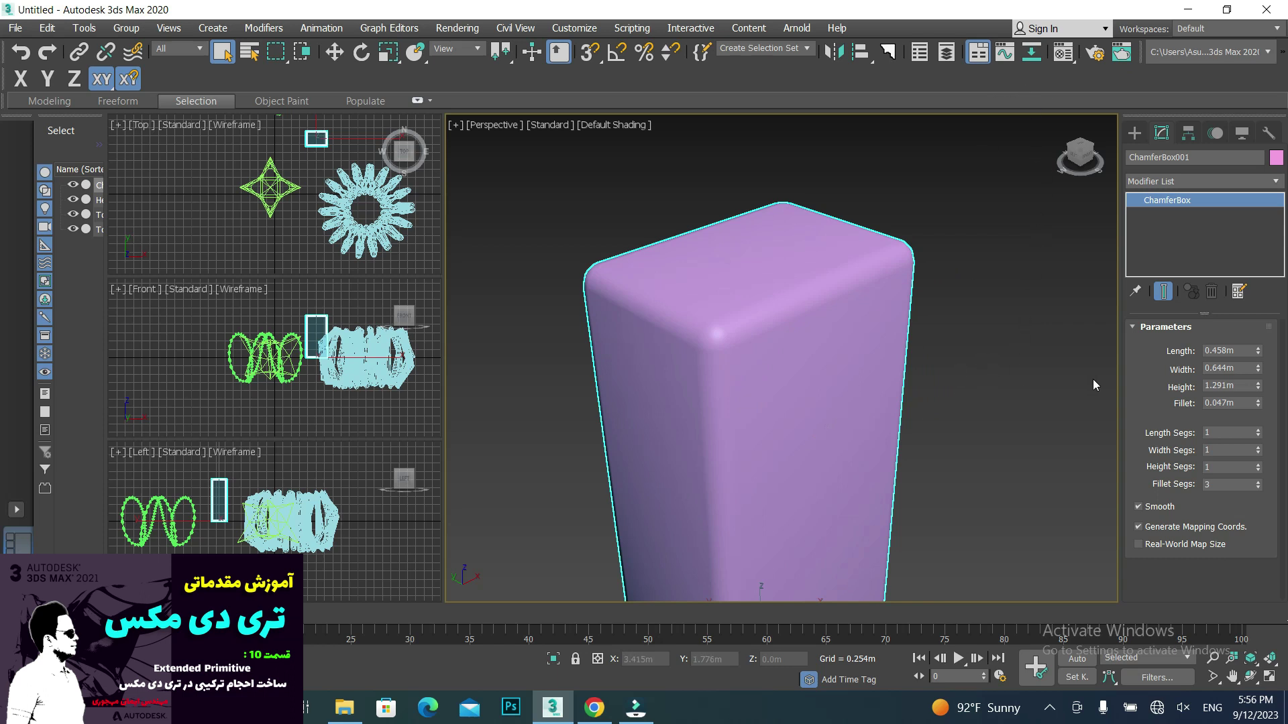
- Create a first filleted chamfer cylinder about 1.8m tall
{"action": "left_click", "coordinate": [1131, 133]}
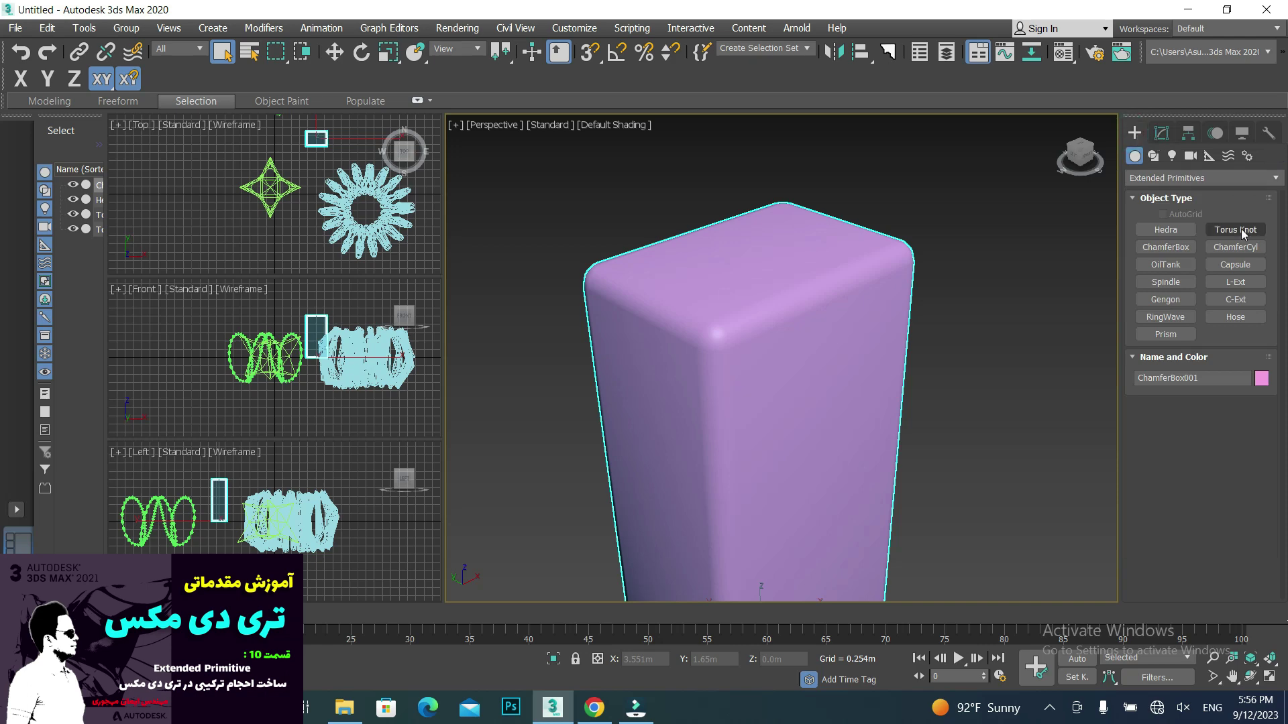
{"action": "left_click", "coordinate": [1235, 247]}
{"action": "mouse_move", "coordinate": [965, 398]}
{"action": "middle_mouse_down"}
{"action": "mouse_move", "coordinate": [857, 411]}
{"action": "mouse_move", "coordinate": [972, 399]}
{"action": "mouse_move", "coordinate": [1025, 317]}
{"action": "mouse_move", "coordinate": [850, 339]}
{"action": "middle_mouse_up"}
{"action": "scroll", "coordinate": [871, 429], "scroll_direction": "down", "scroll_amount": 5}
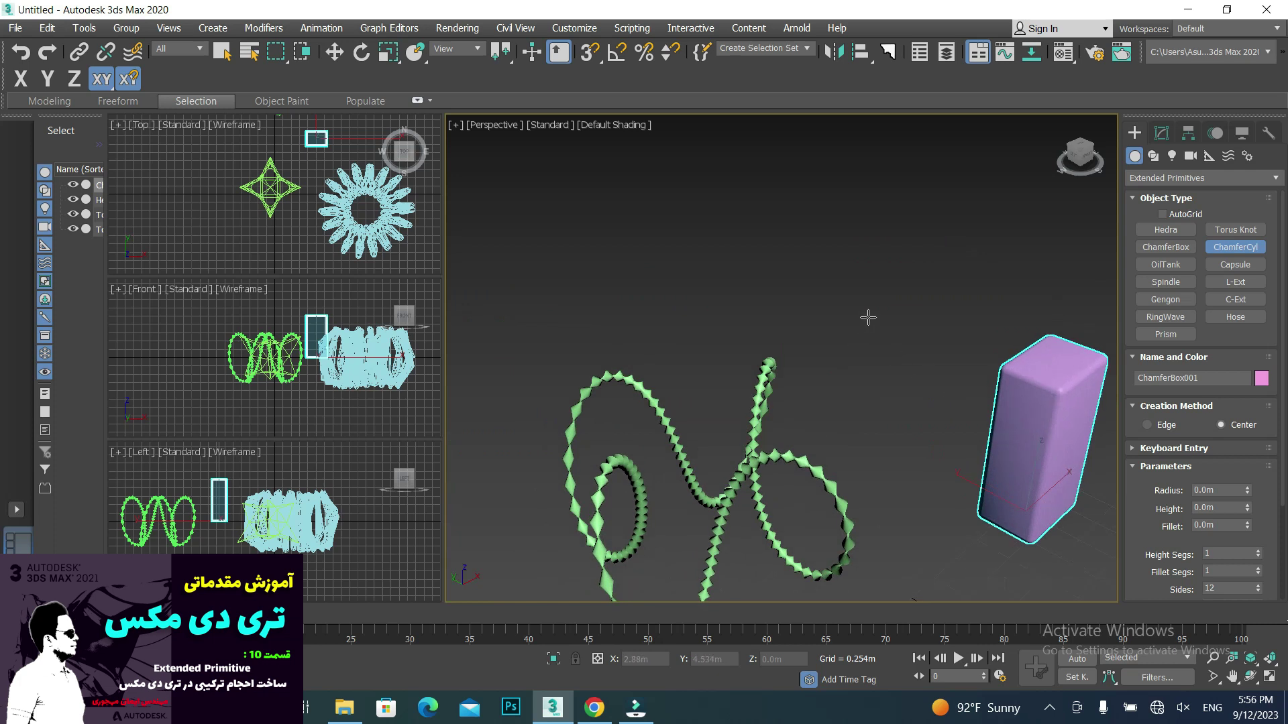
{"action": "left_click_drag", "start_coordinate": [868, 317], "coordinate": [888, 353]}
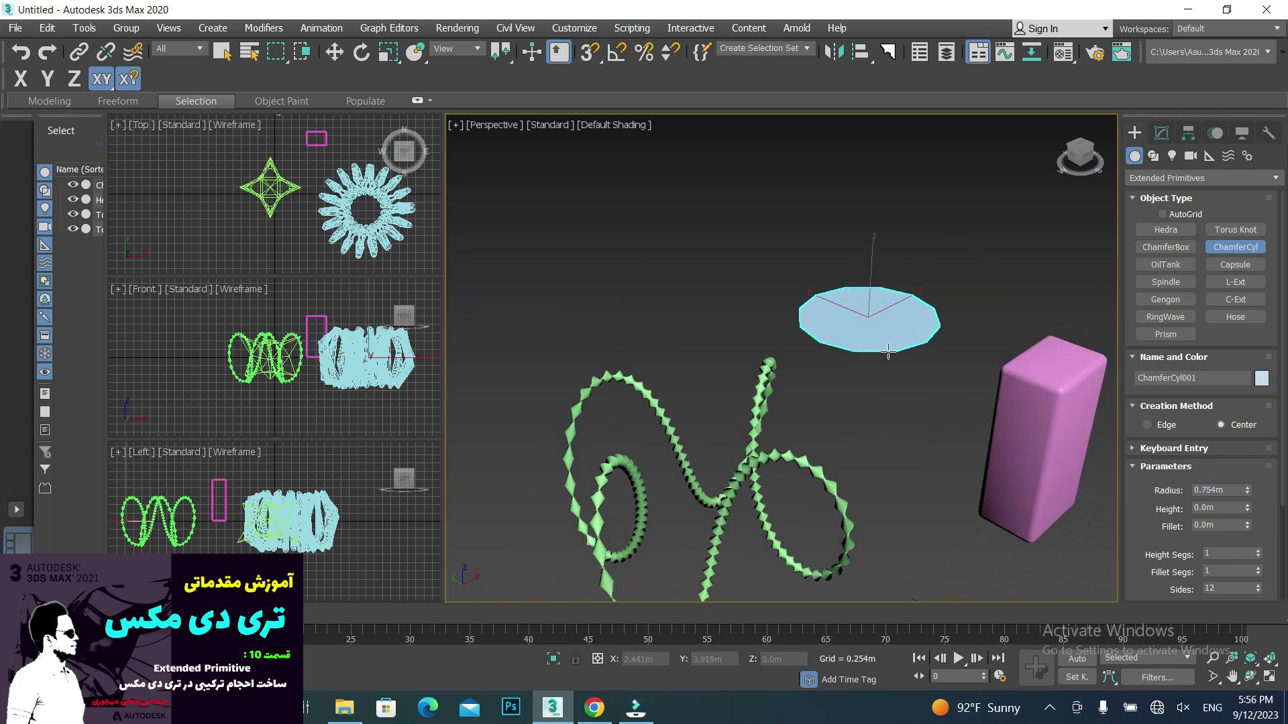
{"action": "left_click", "coordinate": [902, 169]}
{"action": "left_click", "coordinate": [906, 122]}
- Create ChamferCyl002 with radius 0.675m, height 1.974m and fillet 0.163m
{"action": "middle_click_drag", "start_coordinate": [836, 175], "coordinate": [786, 331]}
{"action": "mouse_move", "coordinate": [860, 280]}
{"action": "middle_mouse_down"}
{"action": "mouse_move", "coordinate": [811, 359]}
{"action": "mouse_move", "coordinate": [980, 333]}
{"action": "middle_mouse_up"}
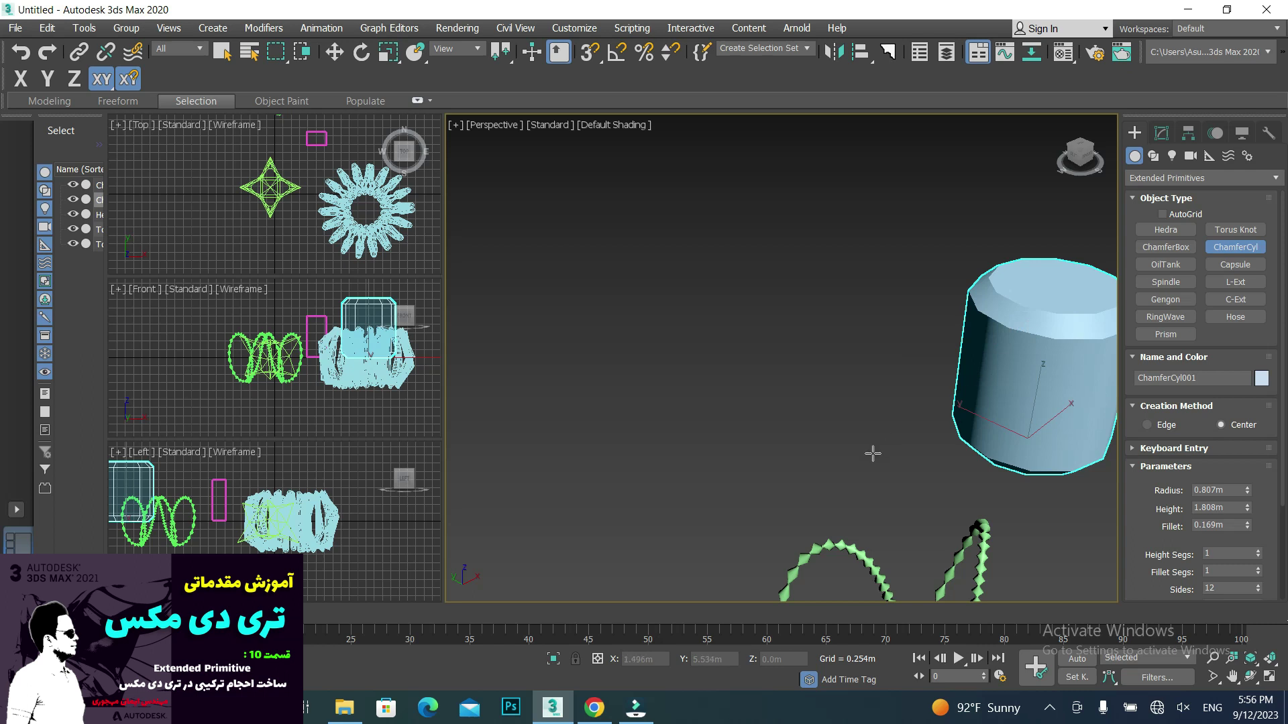
{"action": "middle_click_drag", "start_coordinate": [827, 458], "coordinate": [883, 413], "text": "alt"}
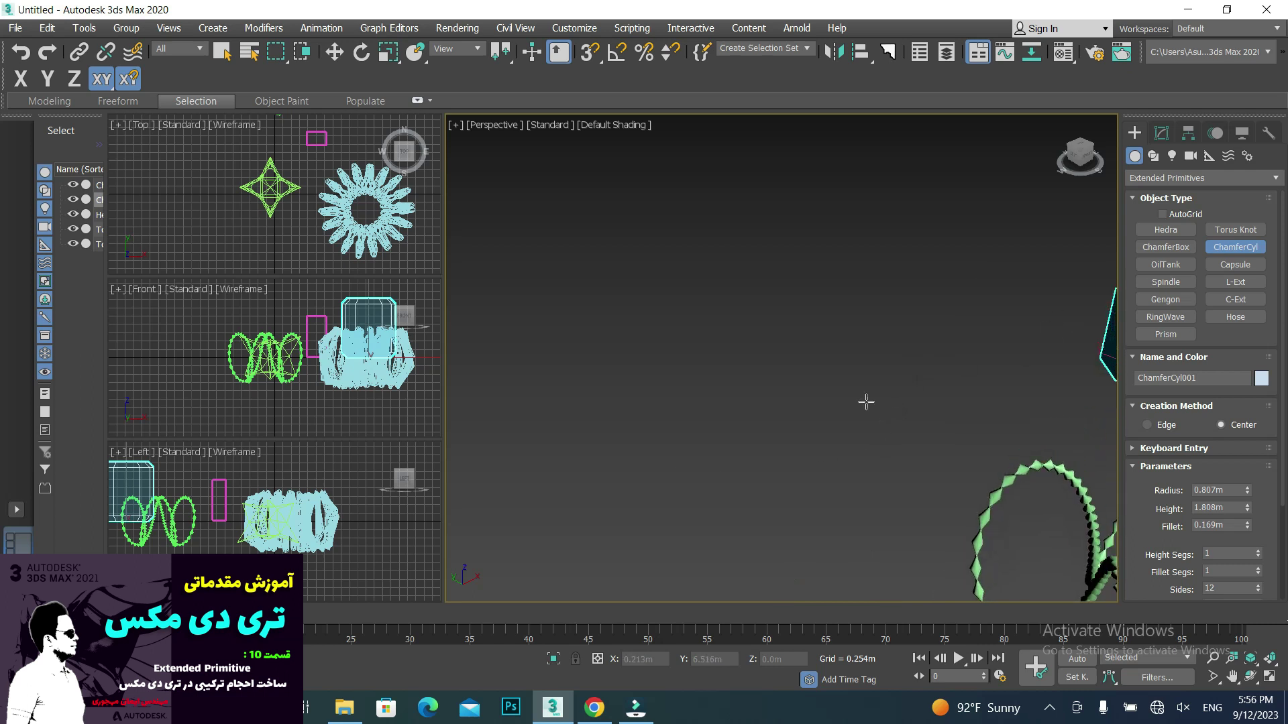
{"action": "left_click_drag", "start_coordinate": [822, 377], "coordinate": [833, 384]}
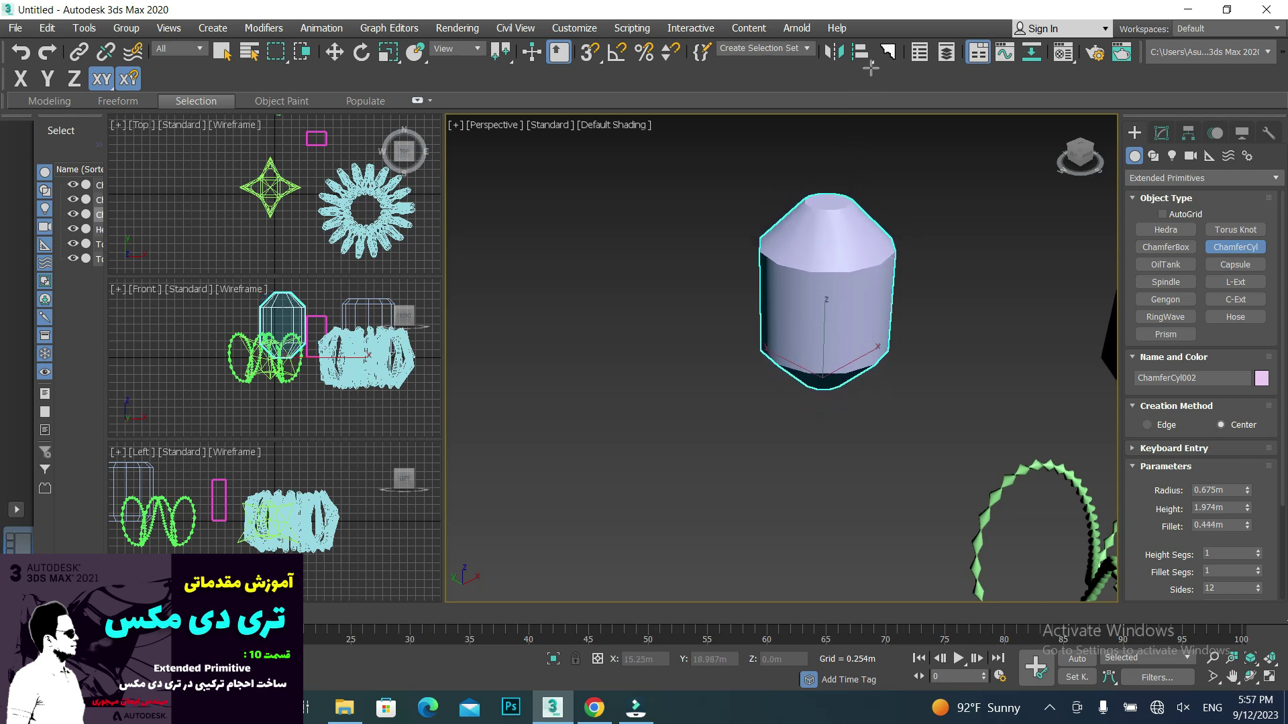
{"action": "left_click", "coordinate": [866, 132]}
{"action": "middle_click_drag", "start_coordinate": [866, 132], "coordinate": [639, 258]}
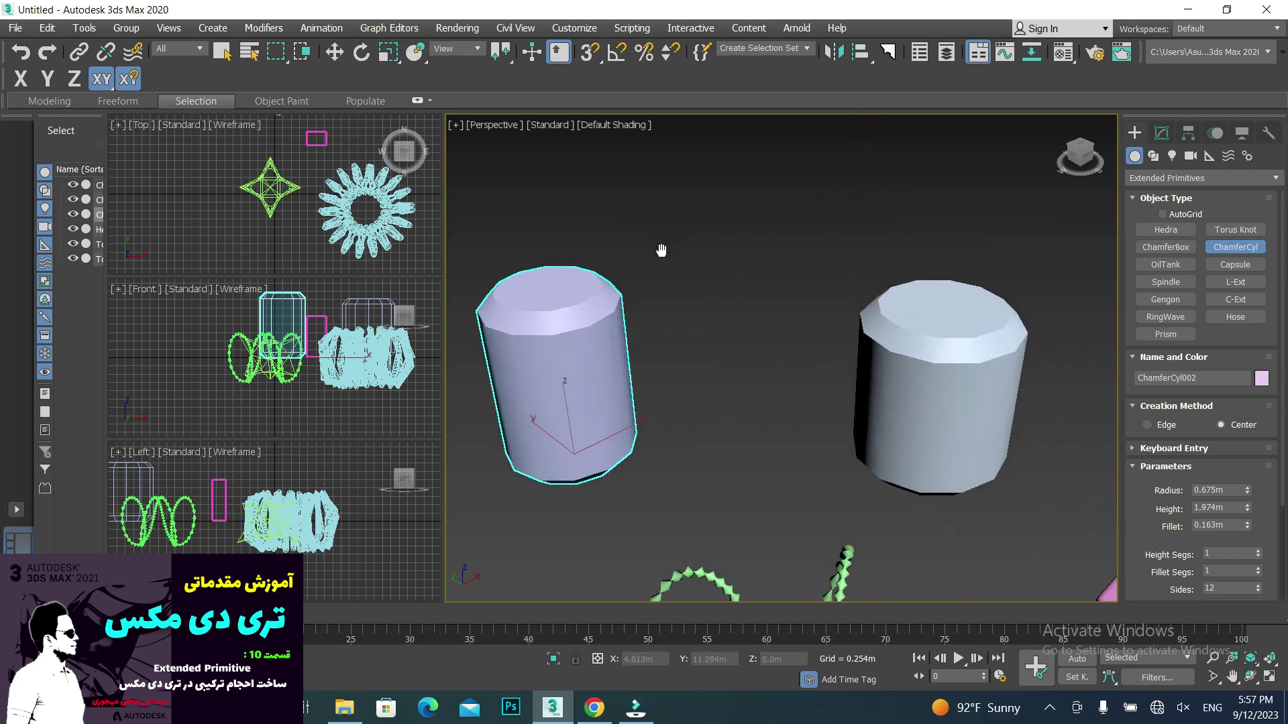
{"action": "left_click", "coordinate": [1161, 133]}
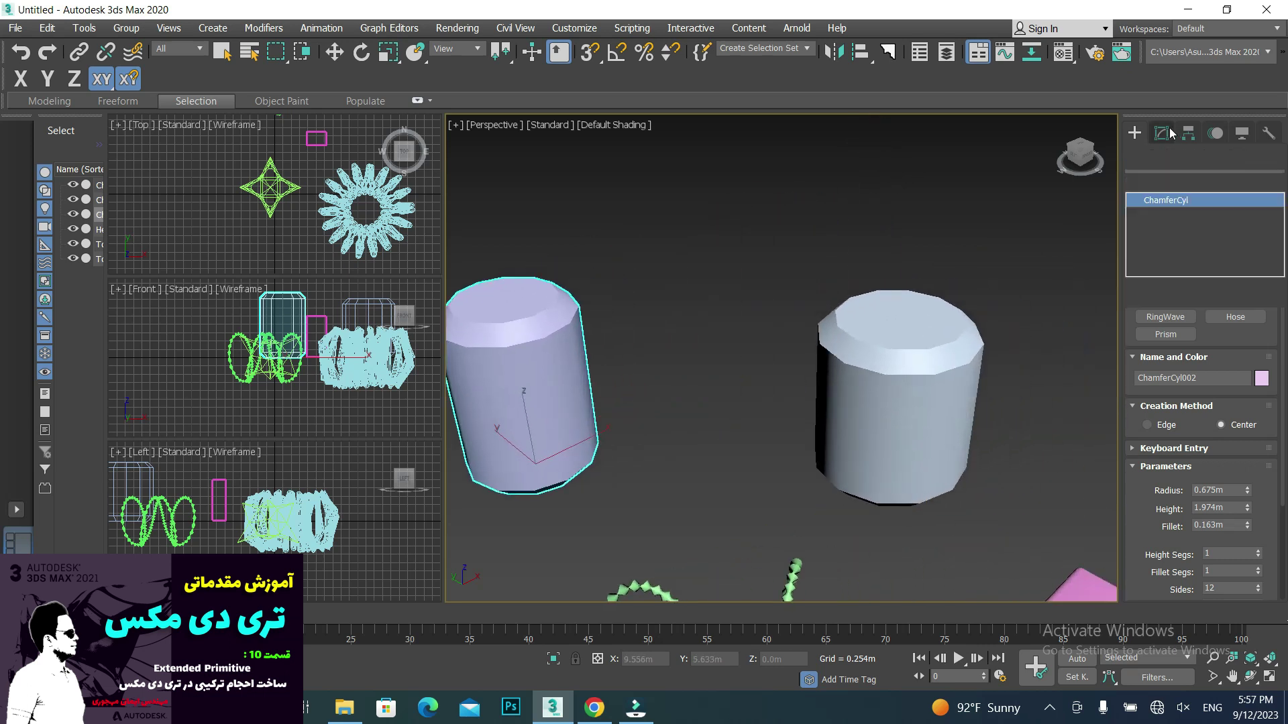
- Give ChamferCyl002 radius 0.749m, height 2.093m and fillet 0.284m
{"action": "left_click_drag", "start_coordinate": [1250, 349], "coordinate": [1268, 348]}
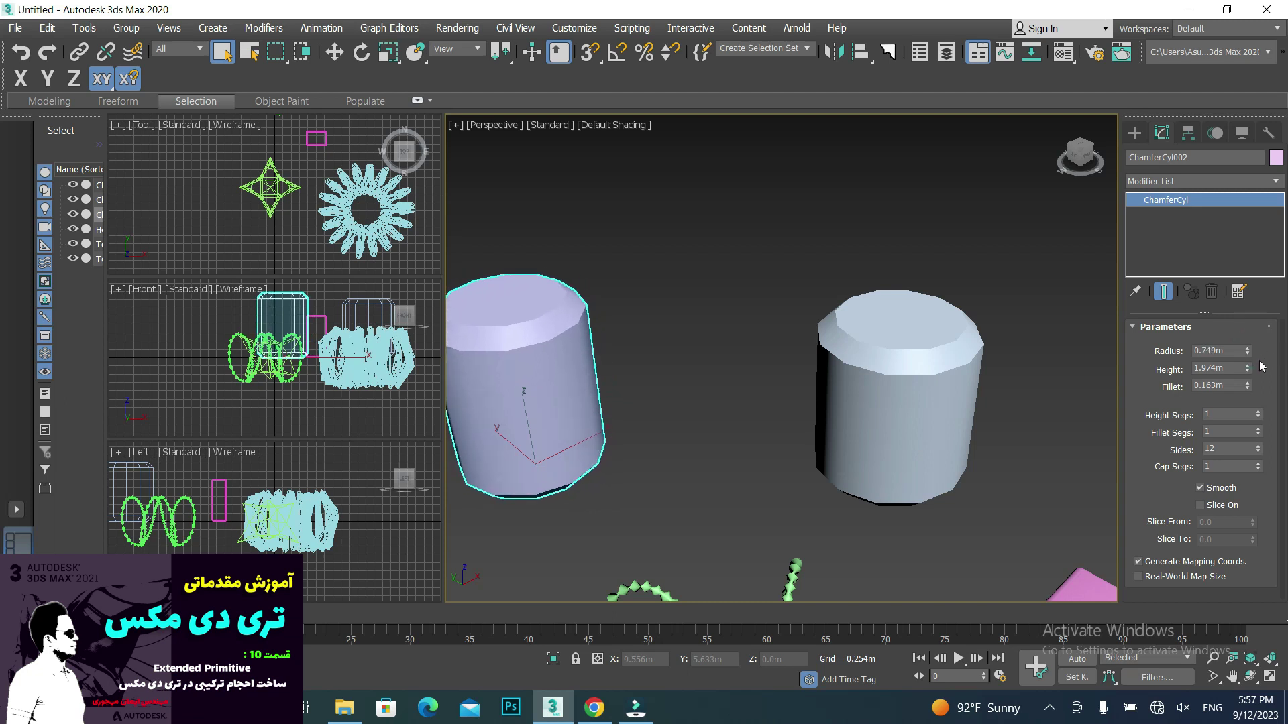
{"action": "left_click_drag", "start_coordinate": [1249, 371], "coordinate": [1248, 356]}
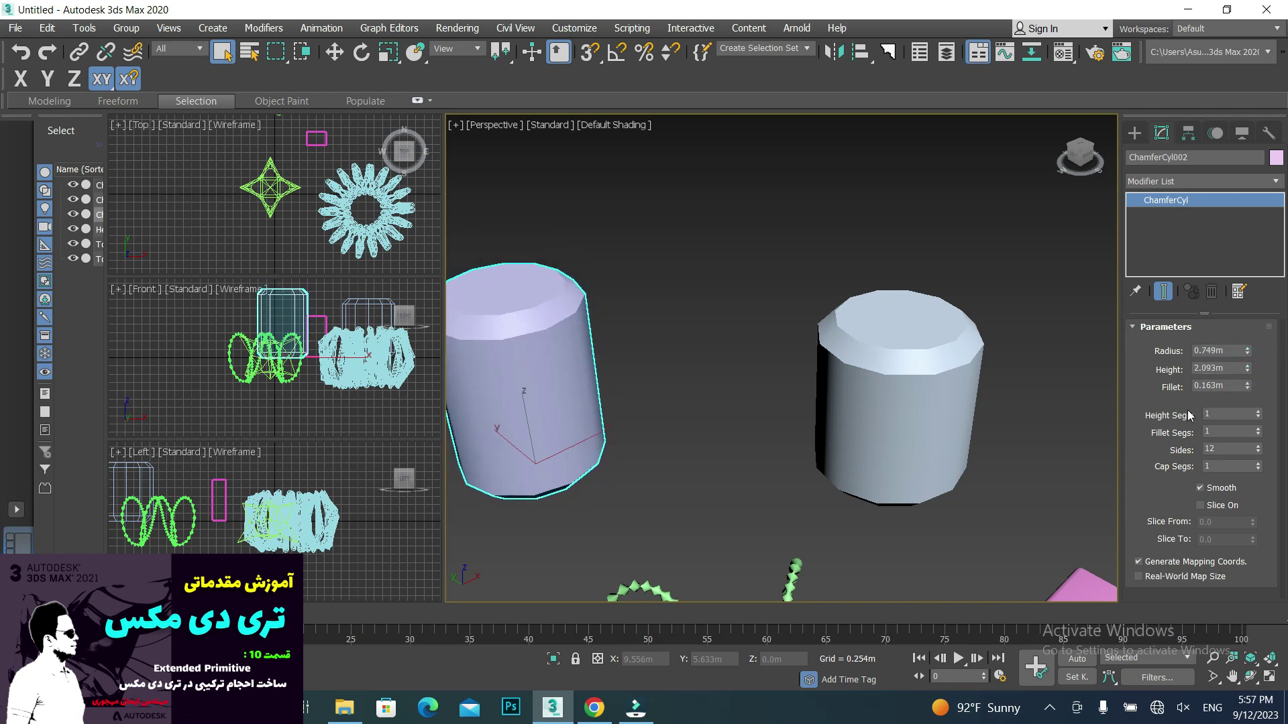
{"action": "left_click_drag", "start_coordinate": [1250, 385], "coordinate": [1243, 337]}
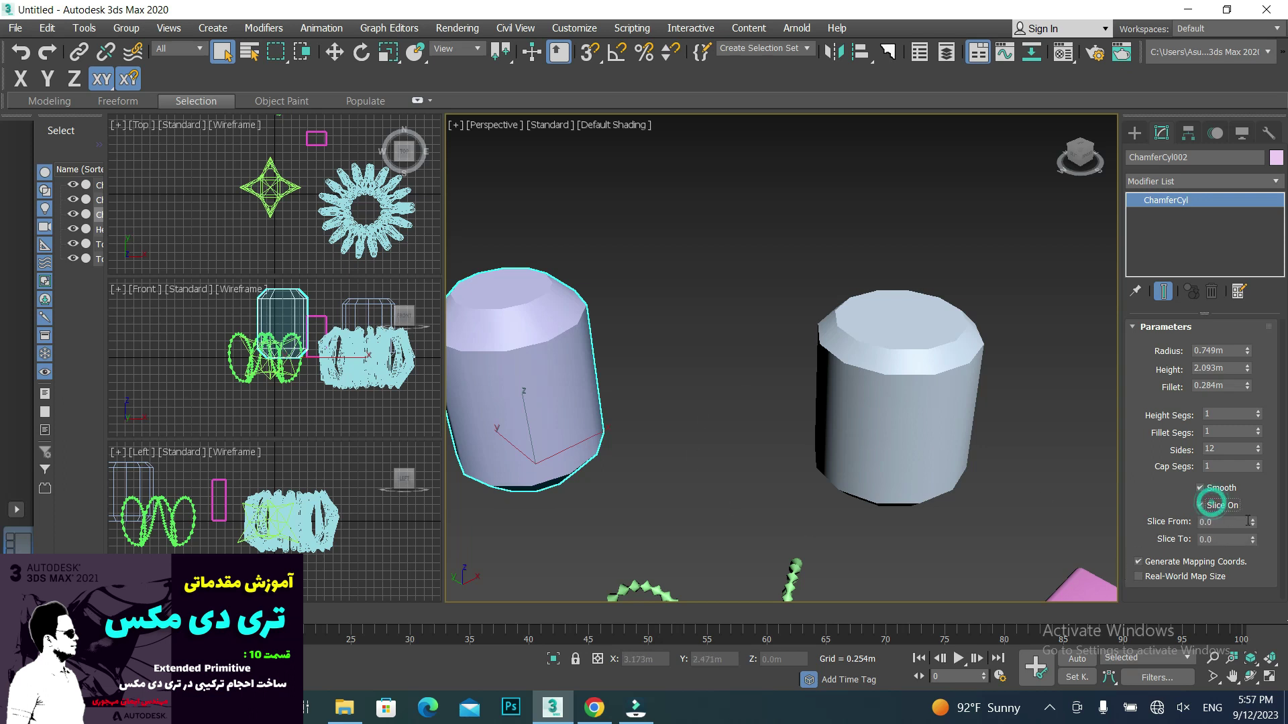
- Slice the chamfer cylinder open from 114 to -97 degrees
{"action": "left_click_drag", "start_coordinate": [1252, 522], "coordinate": [1252, 510]}
{"action": "left_click_drag", "start_coordinate": [1236, 397], "coordinate": [749, 326]}
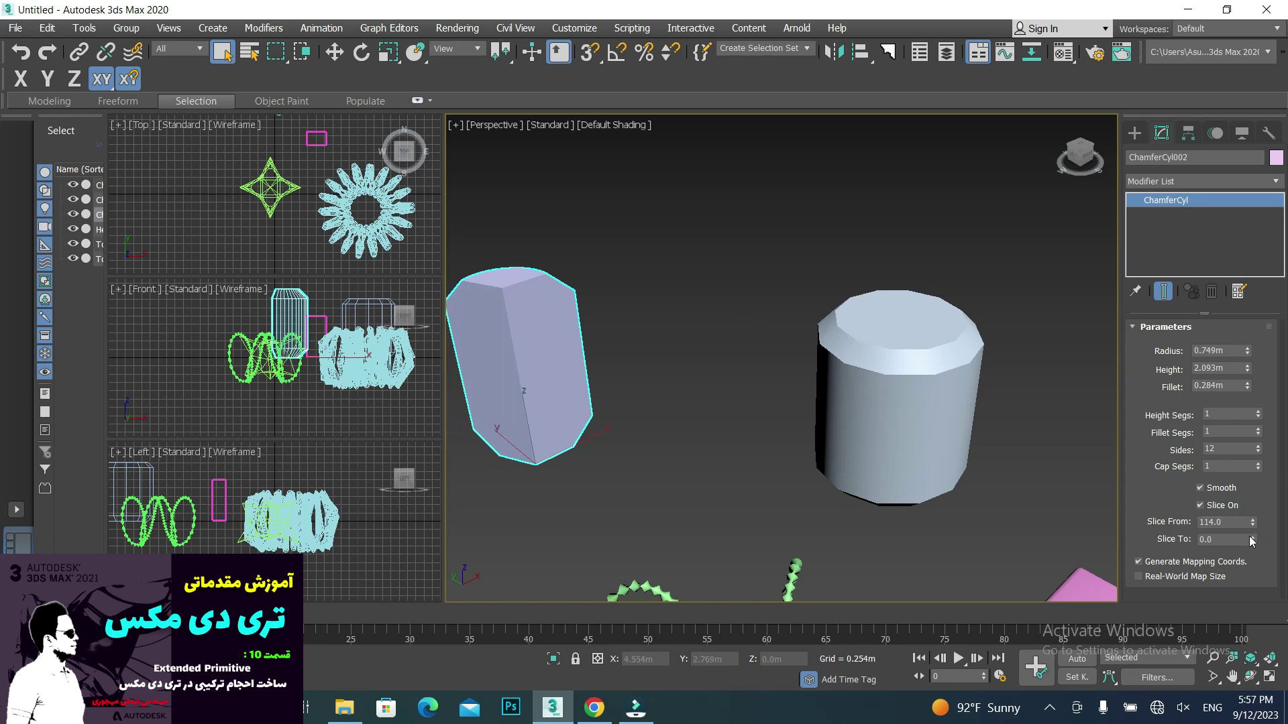
{"action": "mouse_move", "coordinate": [1252, 542]}
{"action": "left_mouse_down"}
{"action": "mouse_move", "coordinate": [1252, 576]}
{"action": "mouse_move", "coordinate": [1252, 534]}
{"action": "left_mouse_up"}
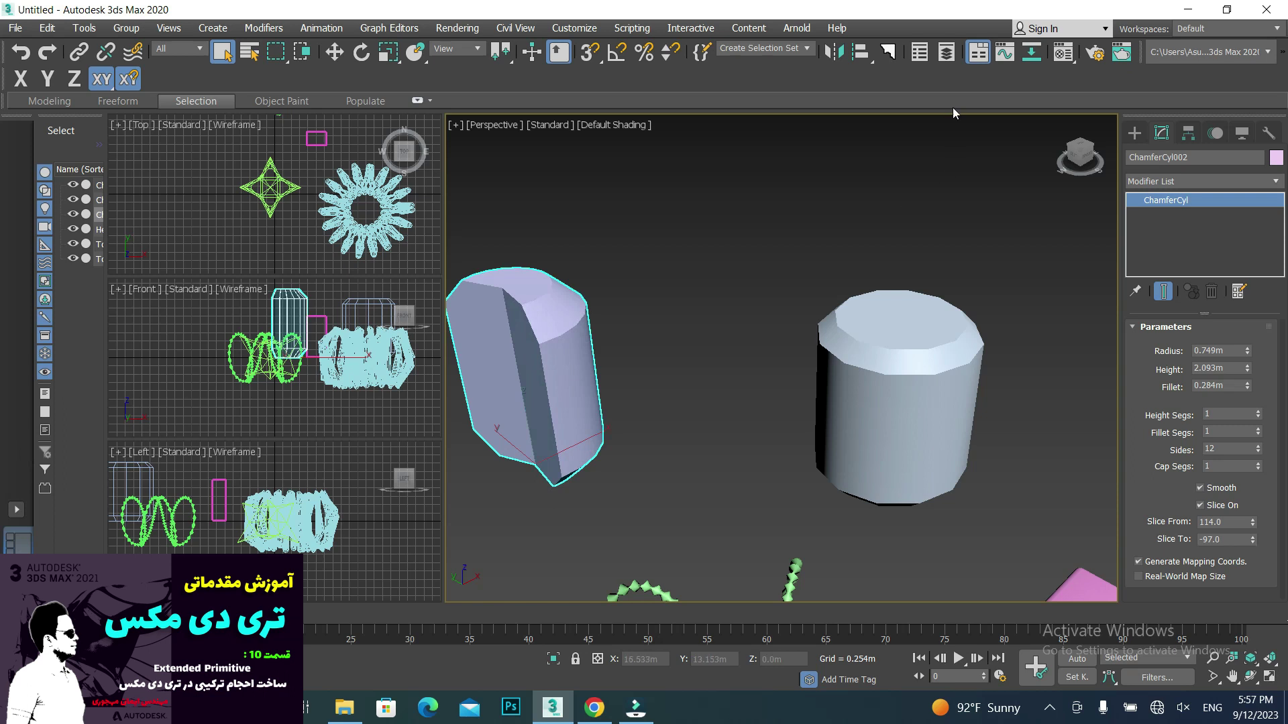
{"action": "left_click", "coordinate": [1135, 132]}
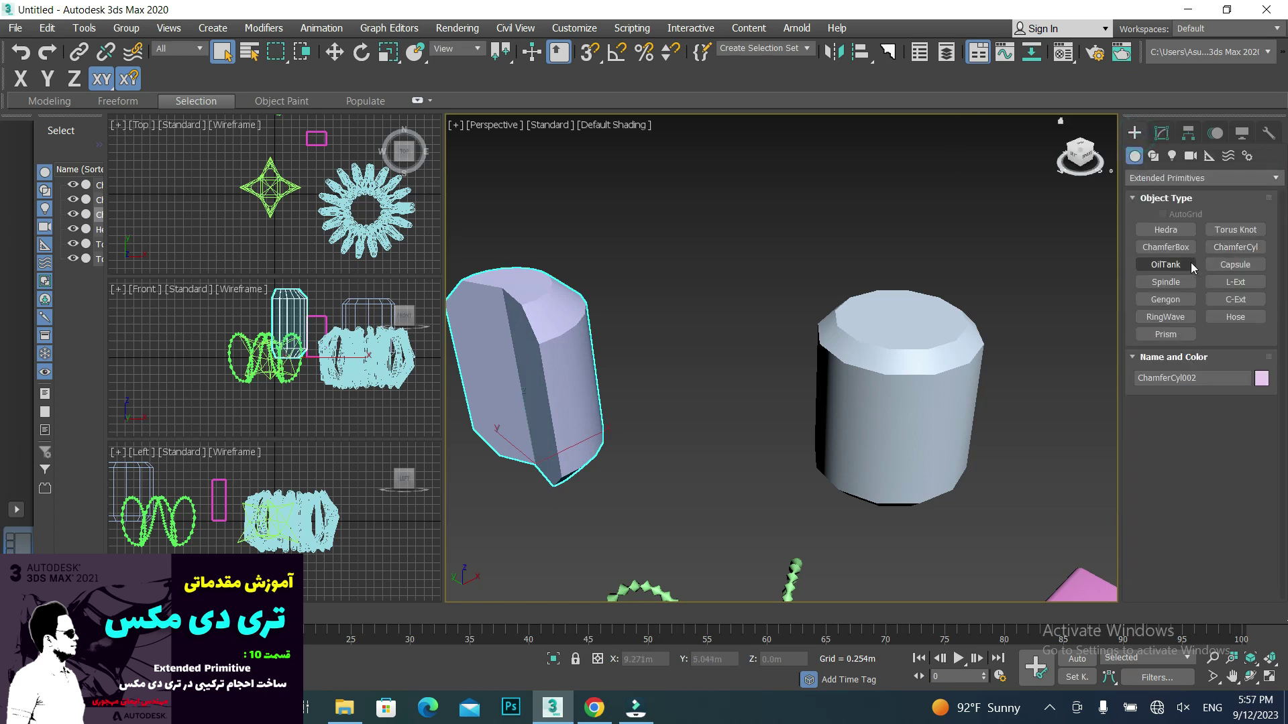
- Draw an OilTank with radius 0.631m and height 2.383m
{"action": "left_click", "coordinate": [1165, 265]}
{"action": "middle_click_drag", "start_coordinate": [1099, 463], "coordinate": [825, 465]}
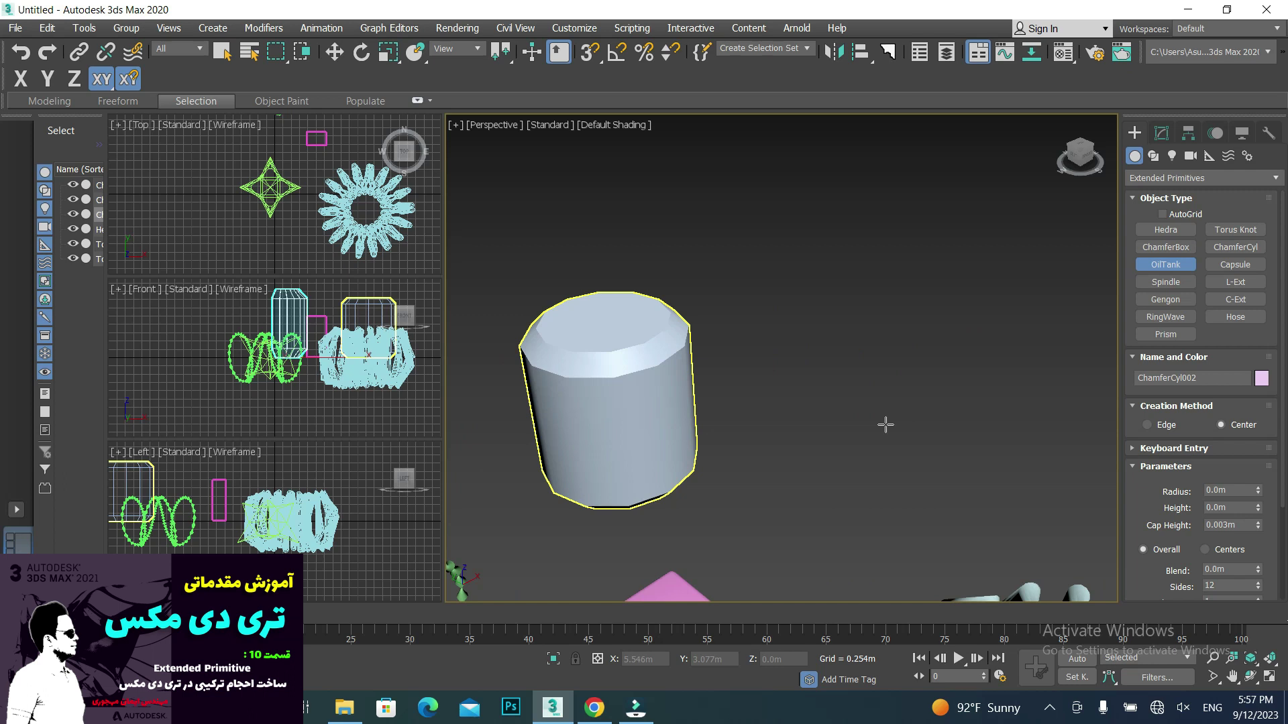
{"action": "left_click_drag", "start_coordinate": [885, 425], "coordinate": [885, 451]}
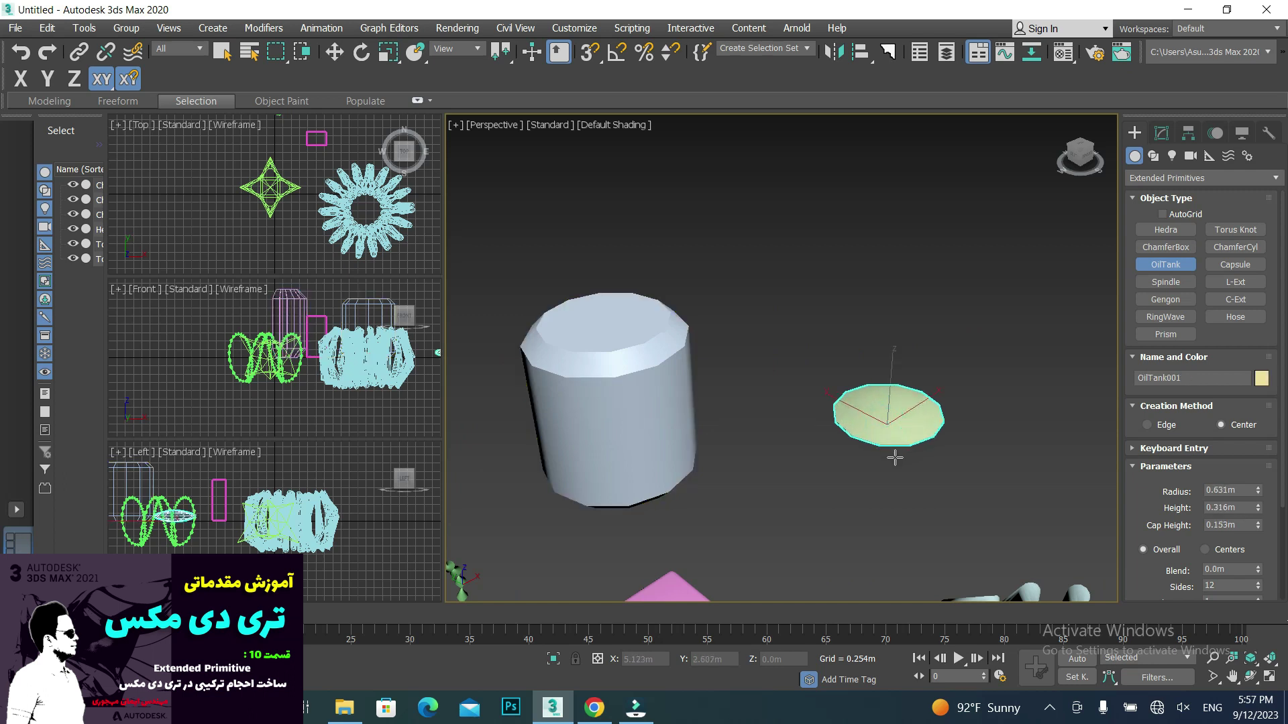
{"action": "left_click", "coordinate": [899, 432]}
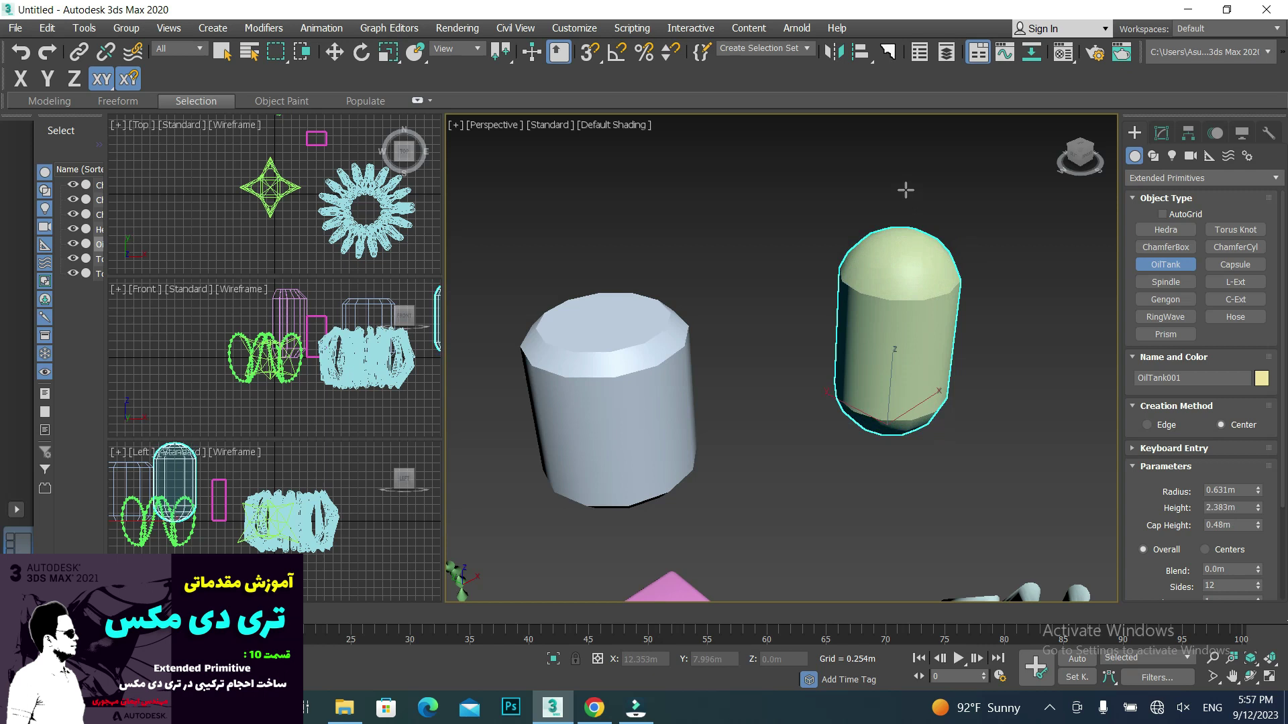
{"action": "left_click", "coordinate": [906, 189]}
{"action": "middle_click_drag", "start_coordinate": [862, 460], "coordinate": [776, 454]}
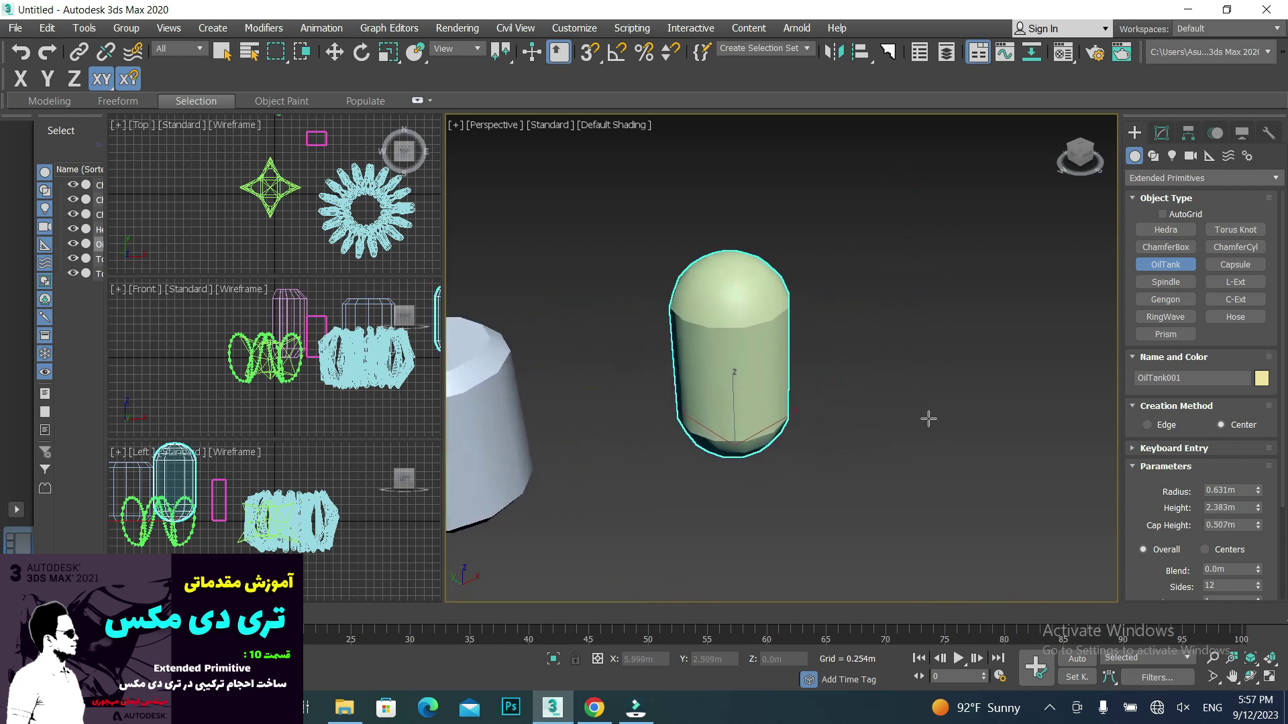
- Draw a Capsule with radius 0.508m and height 2.354m beside the oil tank
{"action": "left_click", "coordinate": [1222, 268]}
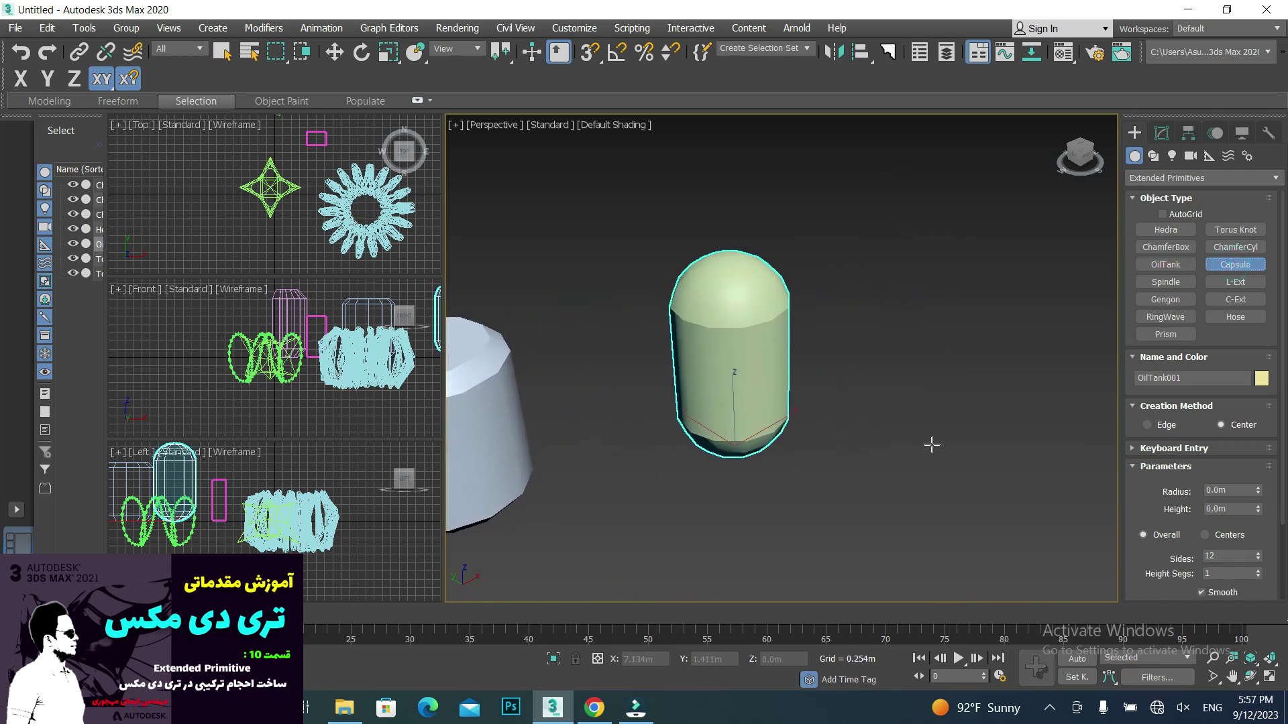
{"action": "left_click_drag", "start_coordinate": [931, 436], "coordinate": [939, 461]}
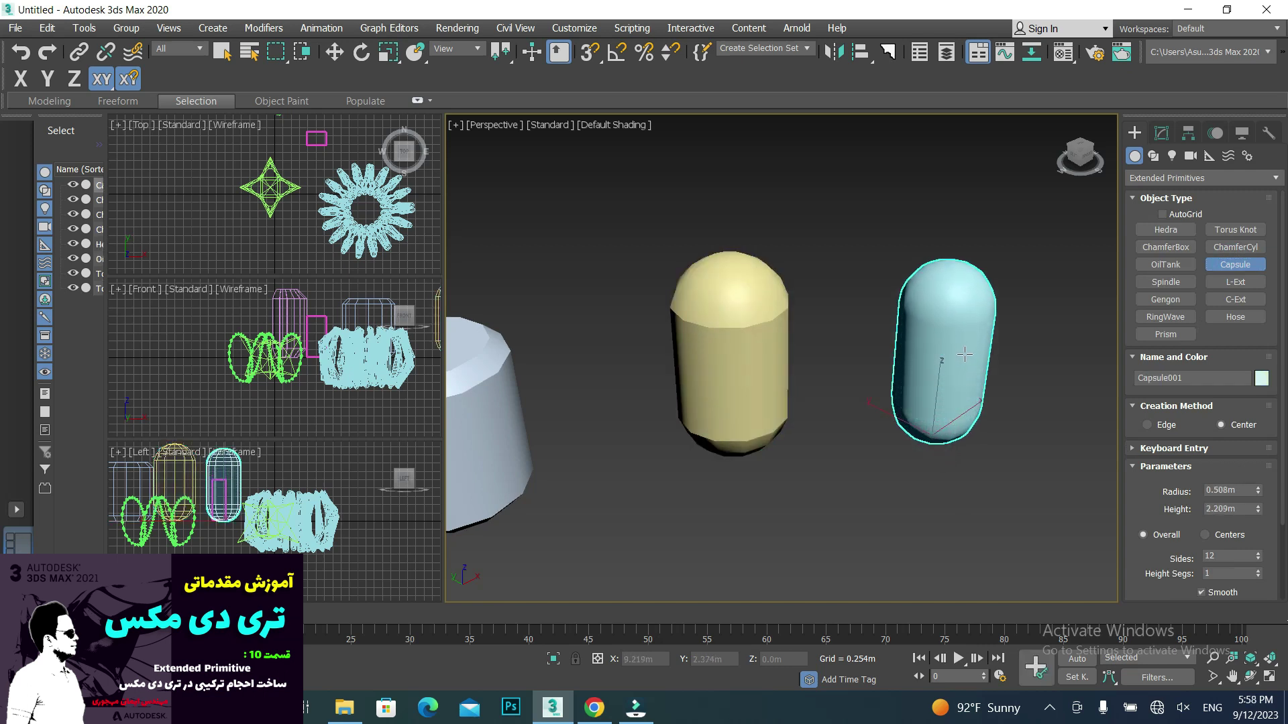
{"action": "left_click", "coordinate": [965, 344]}
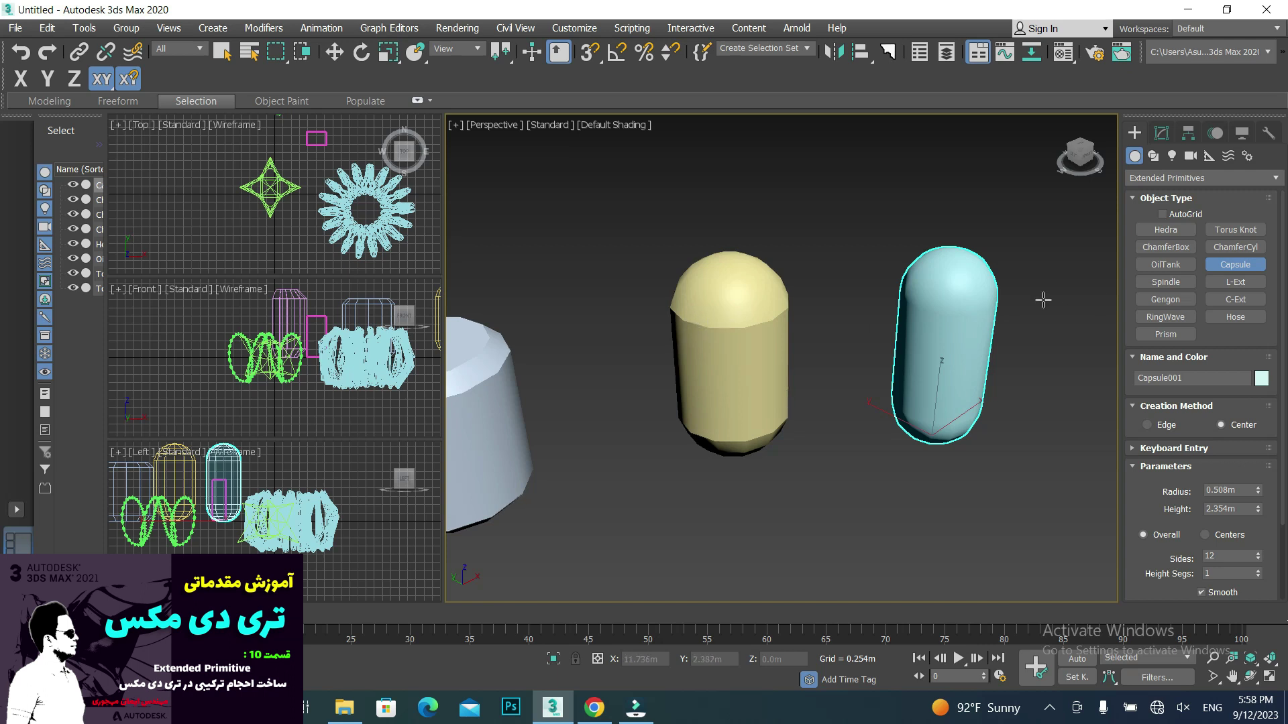
{"action": "middle_click_drag", "start_coordinate": [913, 417], "coordinate": [774, 399]}
- Draw a Spindle about 0.519m radius and 2.41m tall, centred in the view
{"action": "left_click", "coordinate": [1166, 281]}
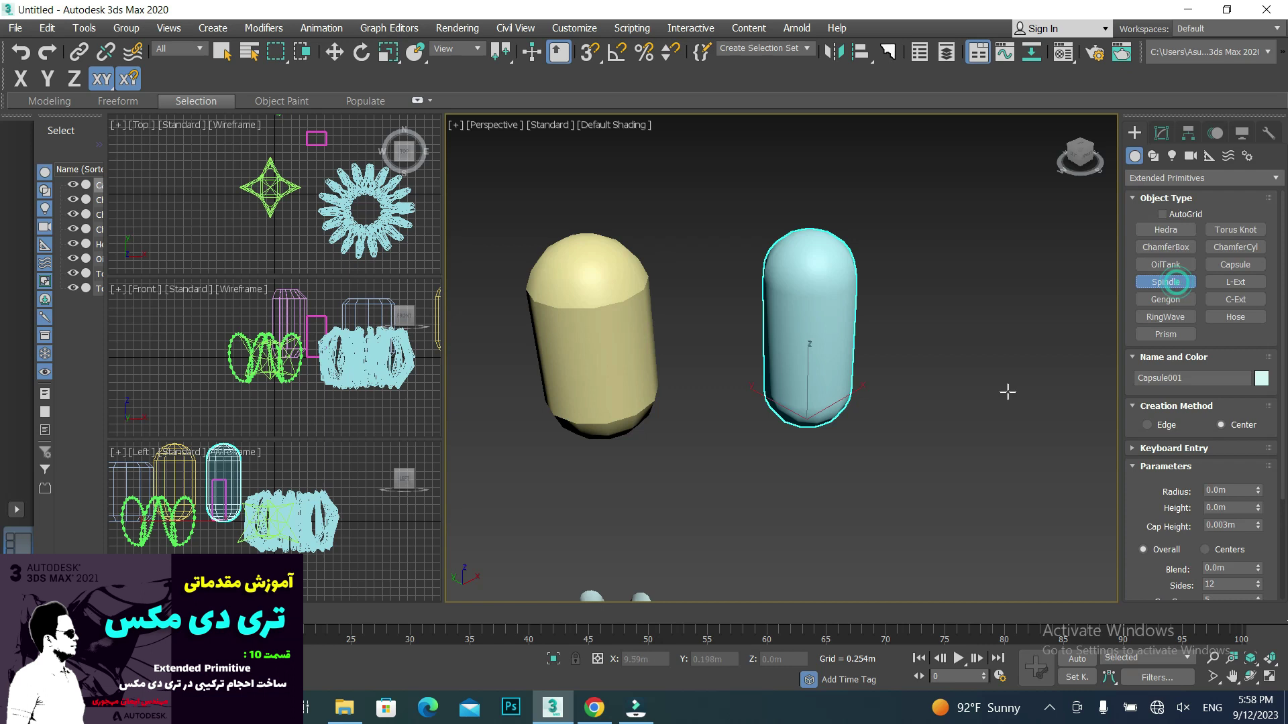
{"action": "left_click_drag", "start_coordinate": [1003, 389], "coordinate": [1011, 444]}
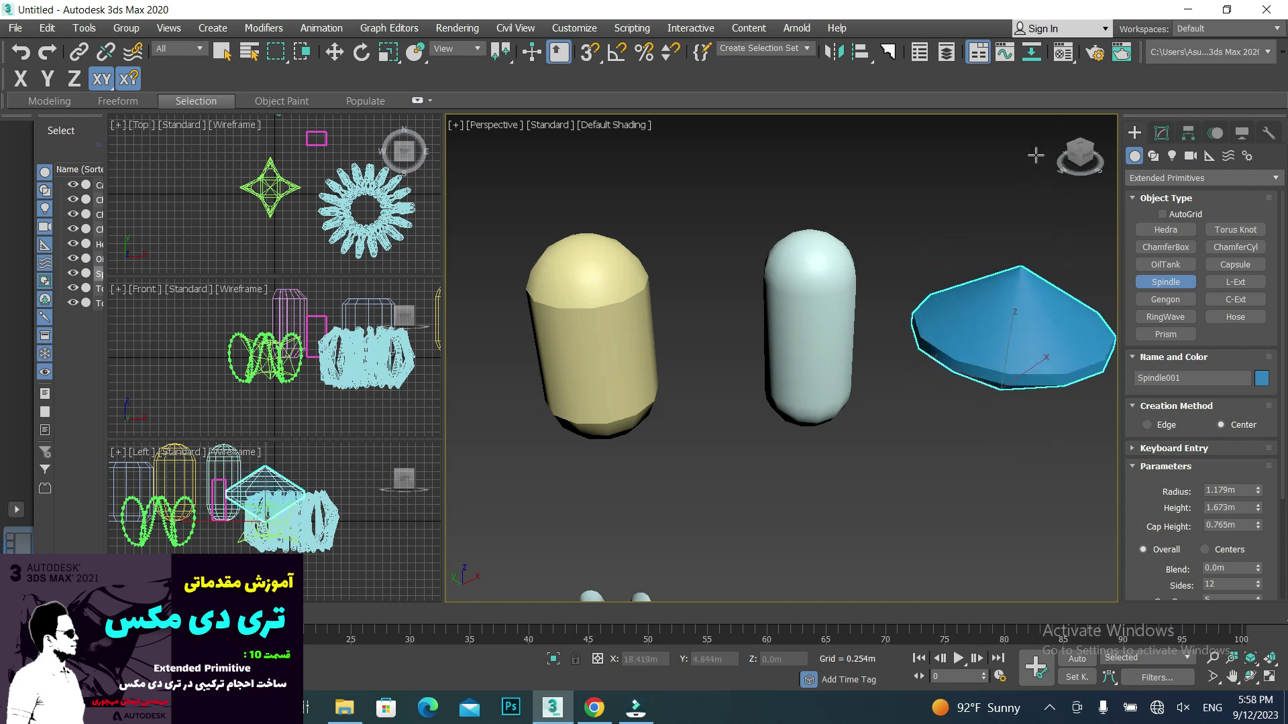
{"action": "mouse_move", "coordinate": [1034, 133]}
{"action": "middle_mouse_down"}
{"action": "mouse_move", "coordinate": [927, 353]}
{"action": "mouse_move", "coordinate": [871, 208]}
{"action": "middle_mouse_up"}
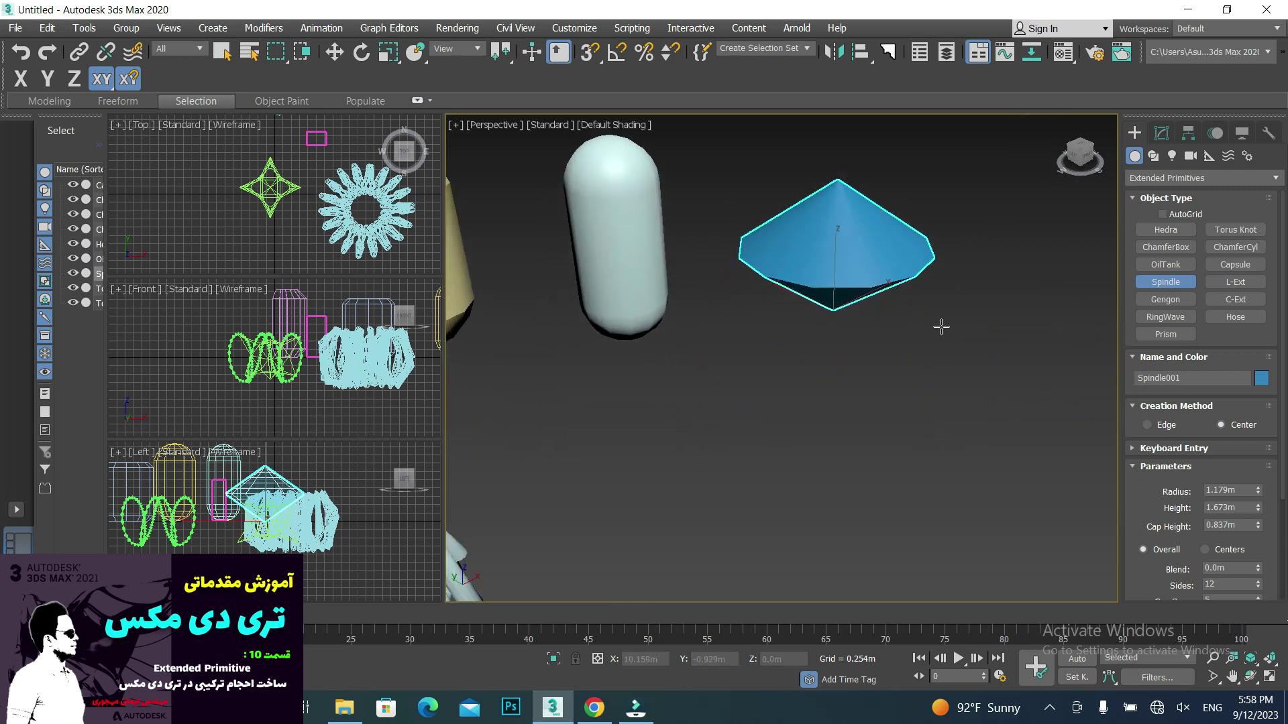
{"action": "middle_click_drag", "start_coordinate": [940, 324], "coordinate": [864, 382]}
- Edit the Spindle to 63 sides, 5 cap segments and a 0.427m cap height
{"action": "left_click", "coordinate": [1159, 136]}
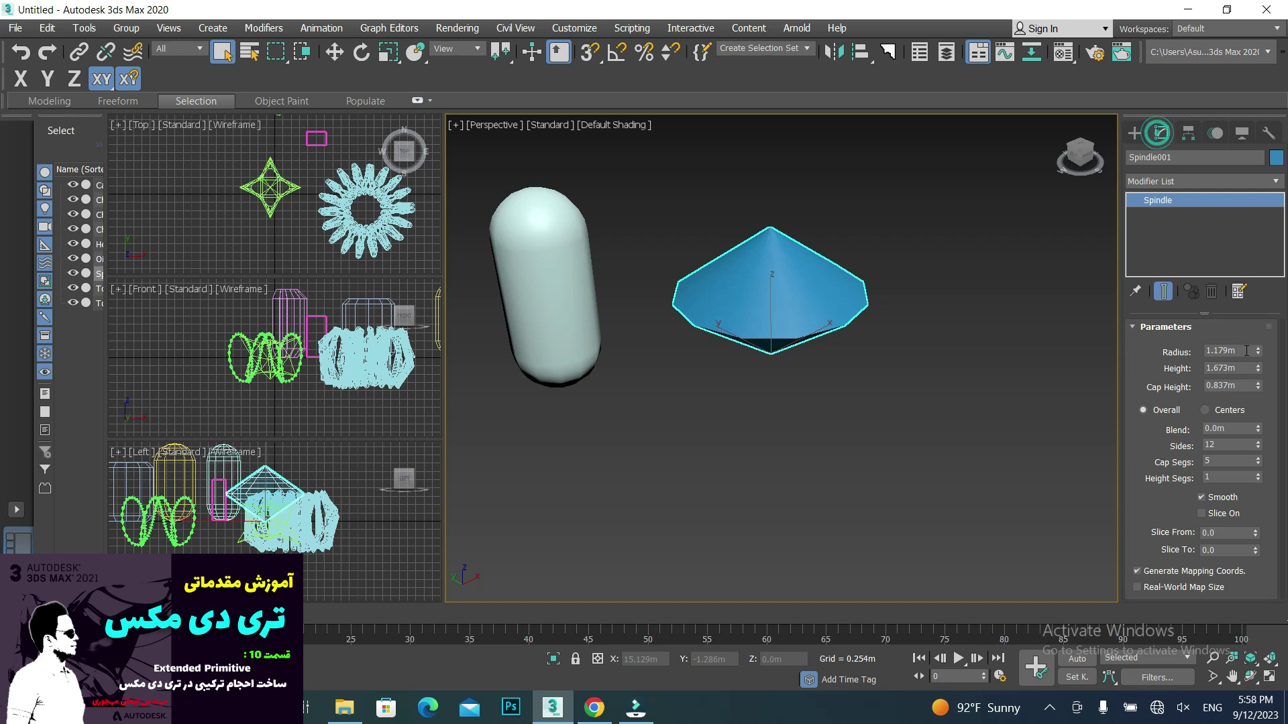
{"action": "mouse_move", "coordinate": [1258, 353]}
{"action": "left_mouse_down"}
{"action": "mouse_move", "coordinate": [1270, 387]}
{"action": "mouse_move", "coordinate": [1266, 342]}
{"action": "left_mouse_up"}
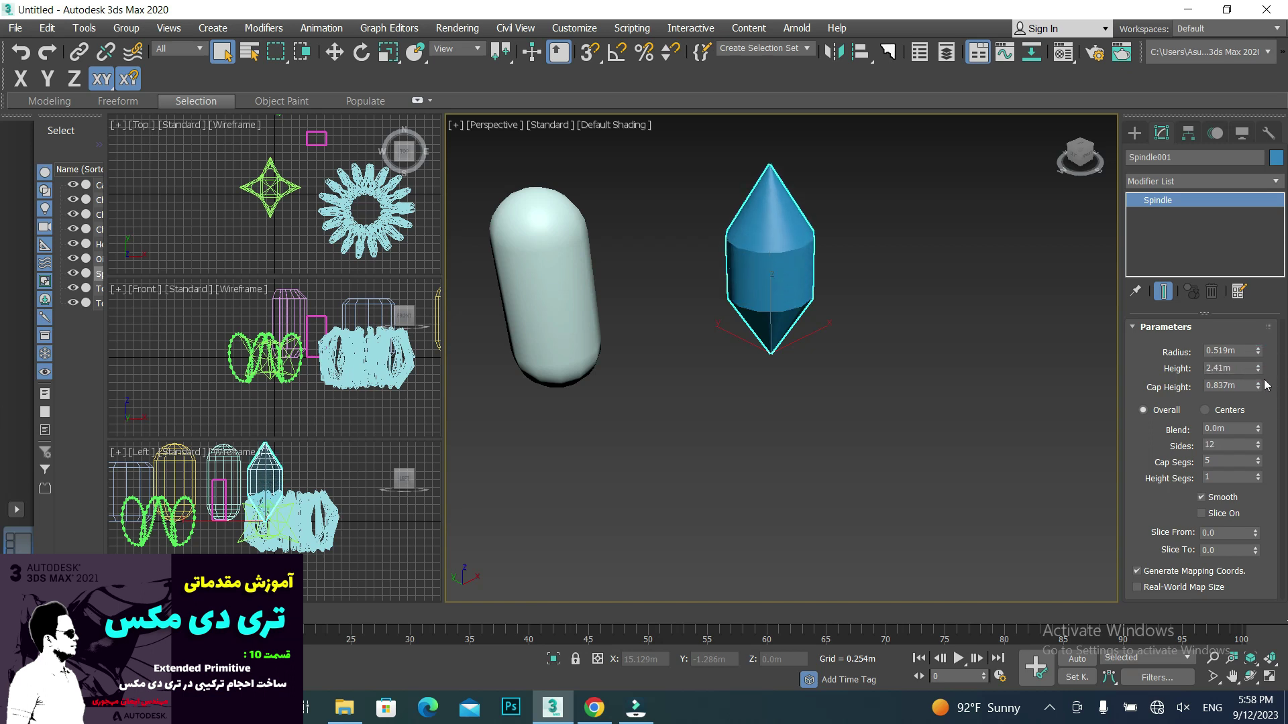
{"action": "left_click_drag", "start_coordinate": [1258, 385], "coordinate": [9, 416]}
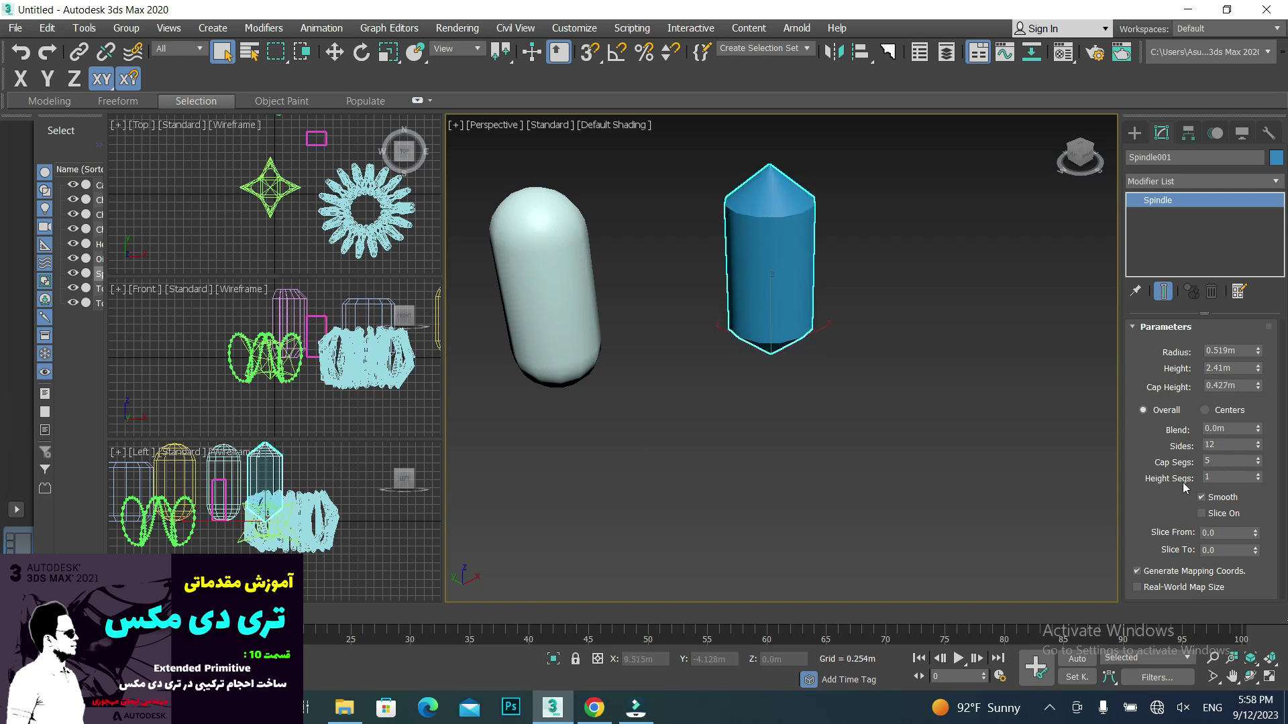
{"action": "left_click_drag", "start_coordinate": [1258, 448], "coordinate": [1261, 411]}
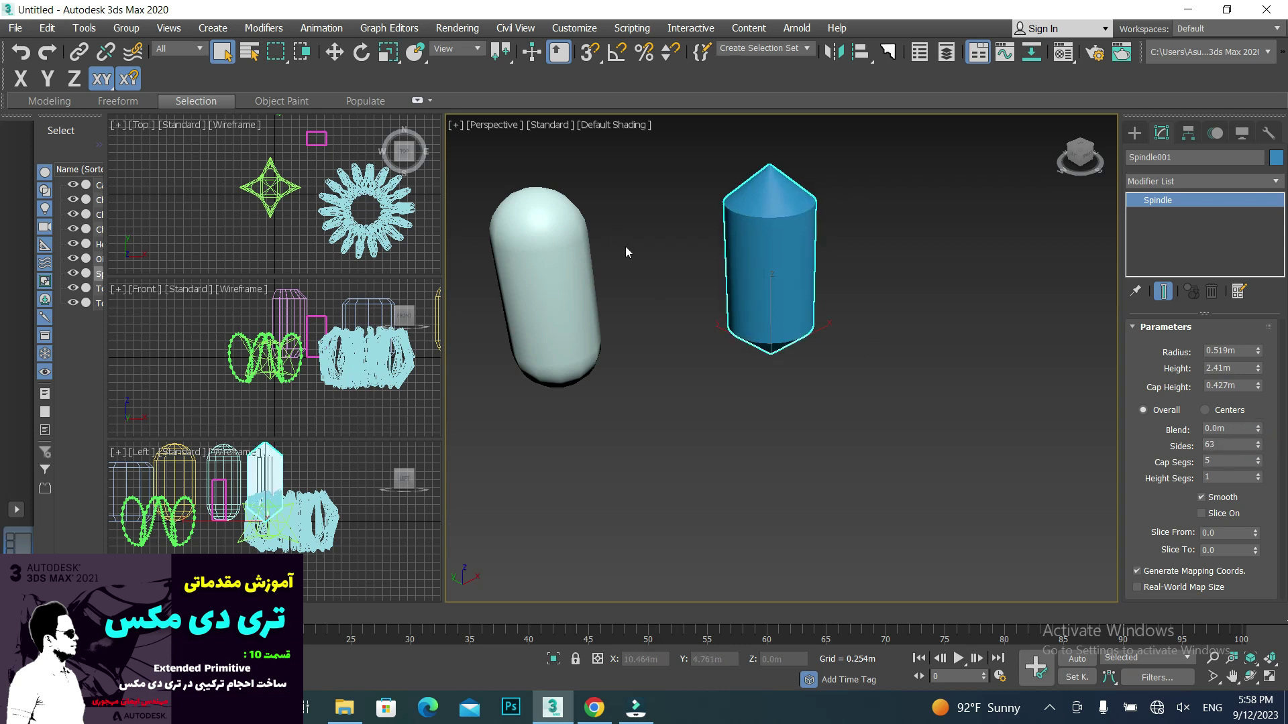
{"action": "middle_click_drag", "start_coordinate": [625, 252], "coordinate": [605, 282]}
{"action": "left_click", "coordinate": [1138, 132]}
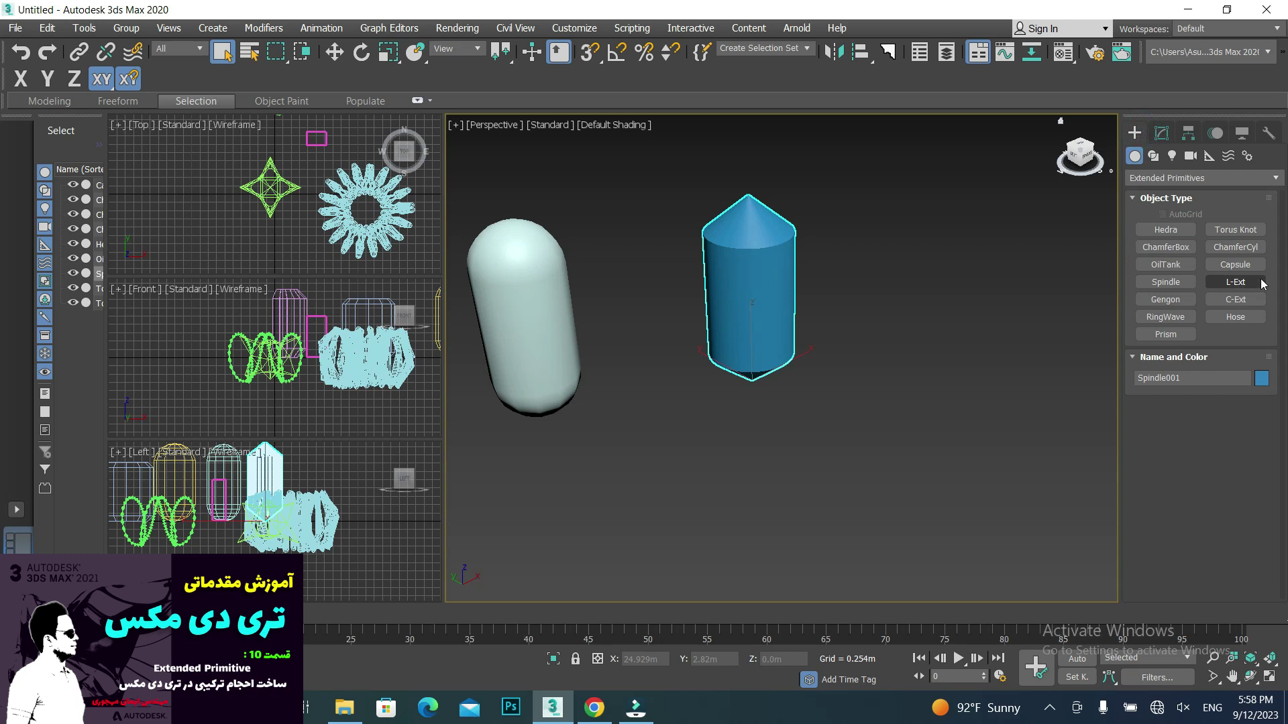
- Draw an L-Ext wall 3.661m tall with 0.239m thick walls beside the capsules
{"action": "left_click", "coordinate": [1236, 281]}
{"action": "mouse_move", "coordinate": [954, 333]}
{"action": "middle_mouse_down"}
{"action": "mouse_move", "coordinate": [802, 388]}
{"action": "mouse_move", "coordinate": [863, 358]}
{"action": "middle_mouse_up"}
{"action": "scroll", "coordinate": [778, 411], "scroll_direction": "down", "scroll_amount": 5}
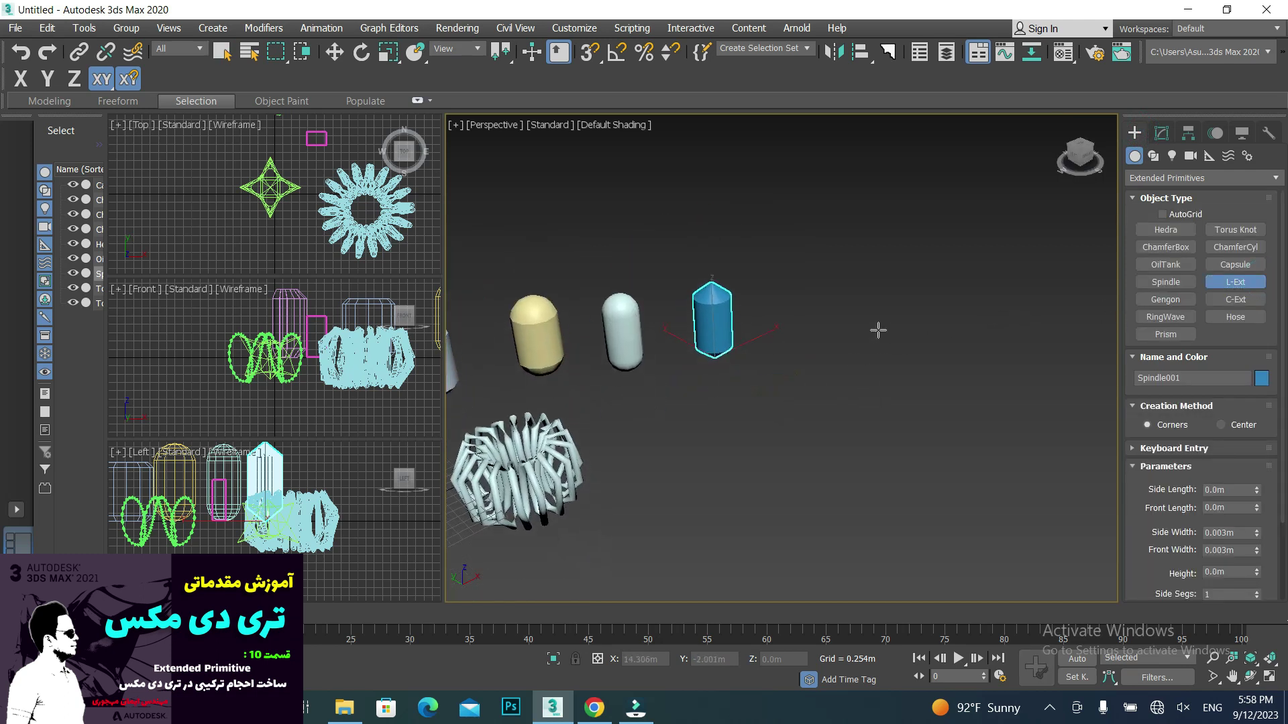
{"action": "mouse_move", "coordinate": [878, 330]}
{"action": "left_mouse_down"}
{"action": "mouse_move", "coordinate": [820, 461]}
{"action": "mouse_move", "coordinate": [839, 561]}
{"action": "left_mouse_up"}
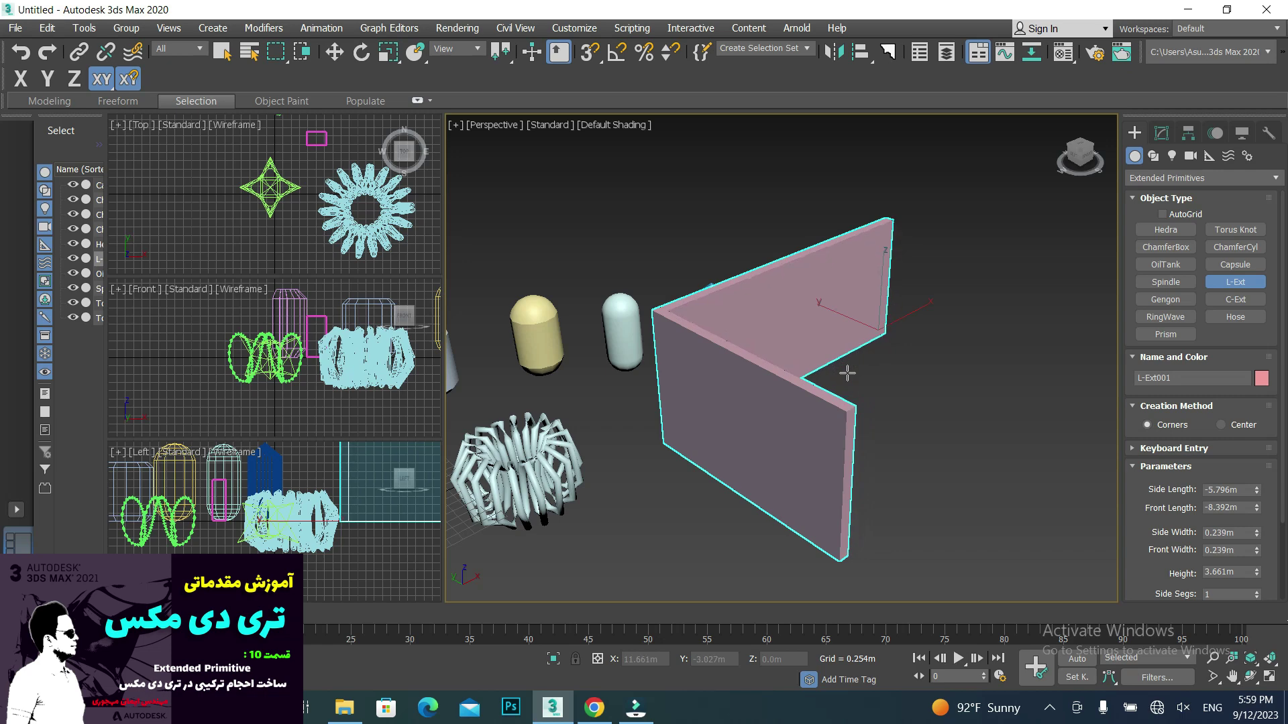
{"action": "left_click", "coordinate": [848, 373]}
{"action": "mouse_move", "coordinate": [848, 373]}
{"action": "middle_mouse_down"}
{"action": "mouse_move", "coordinate": [678, 442]}
{"action": "mouse_move", "coordinate": [770, 293]}
{"action": "mouse_move", "coordinate": [767, 223]}
{"action": "middle_mouse_up"}
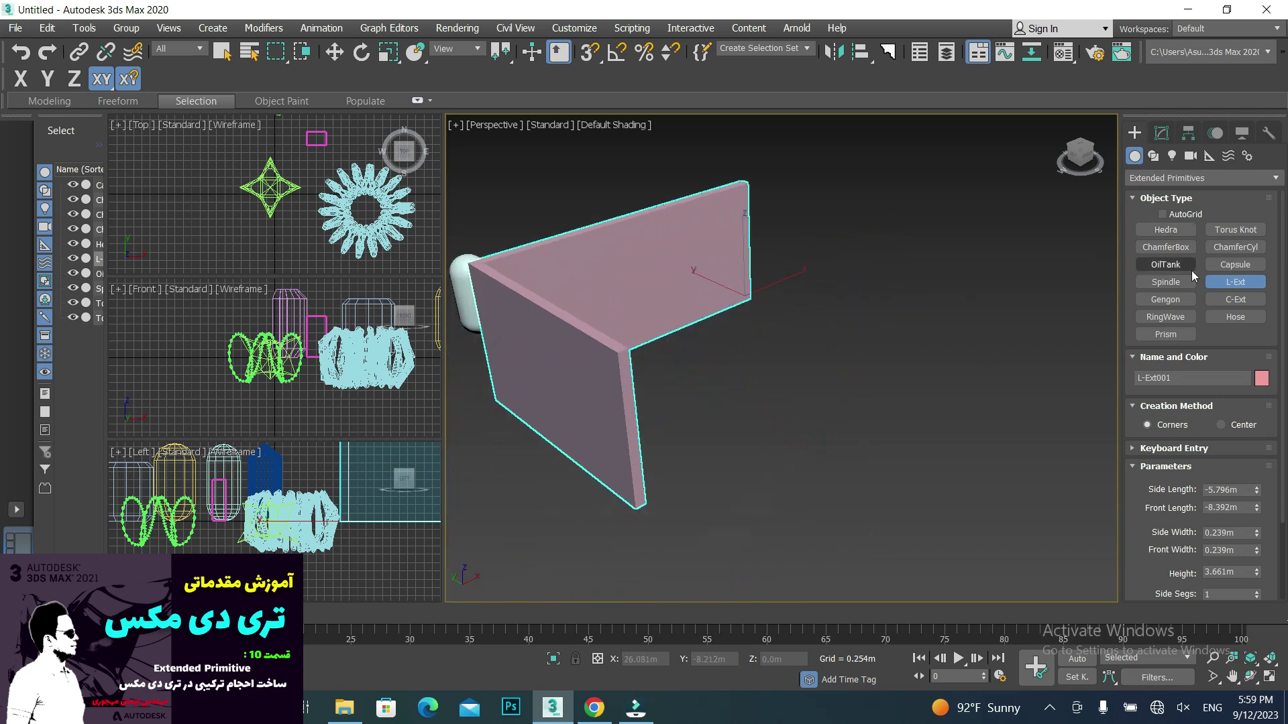
{"action": "left_click", "coordinate": [1248, 303]}
- Draw a green C-Ext footprint, height and wall thickness beside the L-Ext
{"action": "left_click_drag", "start_coordinate": [919, 328], "coordinate": [963, 527]}
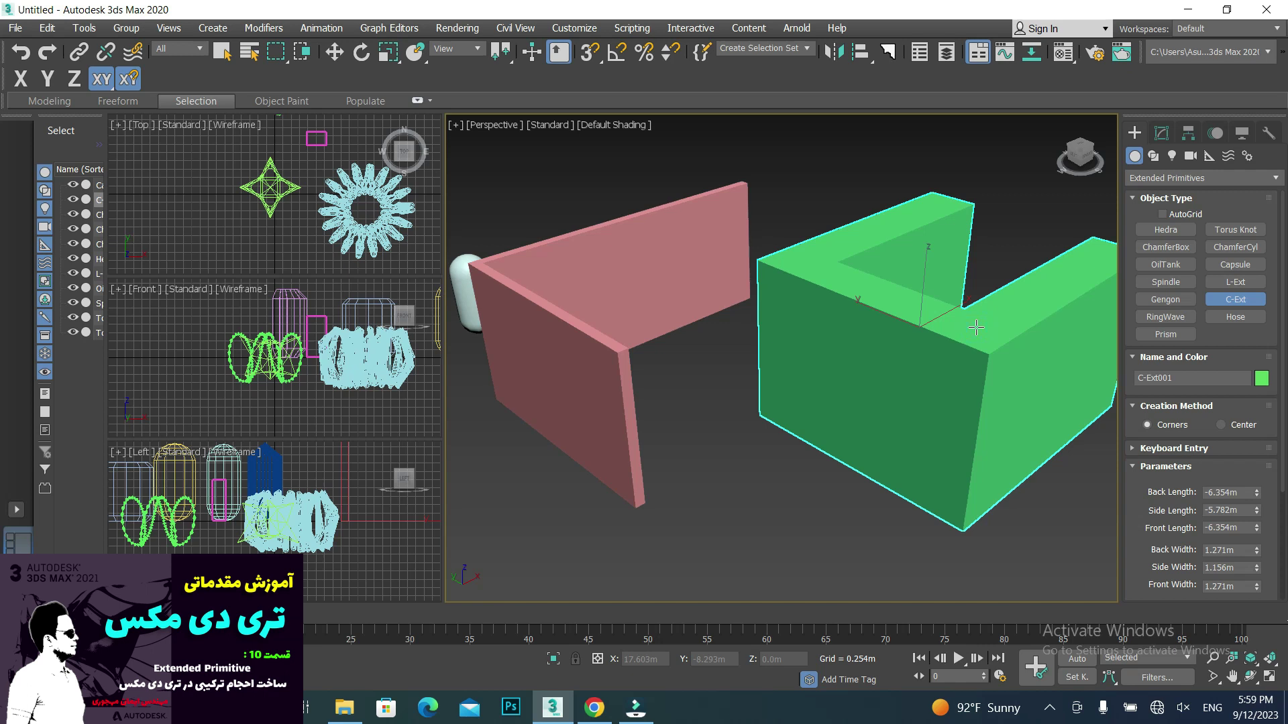
{"action": "left_click", "coordinate": [976, 327]}
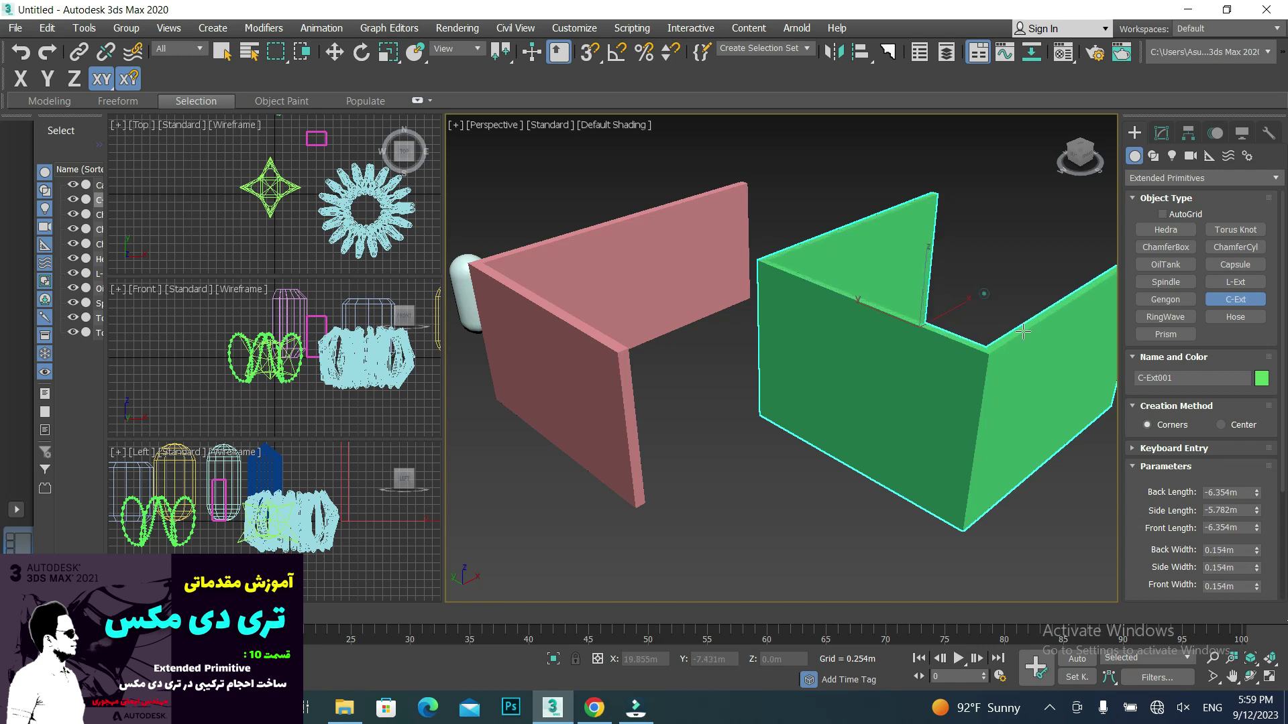
{"action": "middle_click_drag", "start_coordinate": [940, 351], "coordinate": [865, 357]}
- Adjust the C-Ext back, side and front lengths, with back length -10.611m
{"action": "left_click", "coordinate": [1162, 132]}
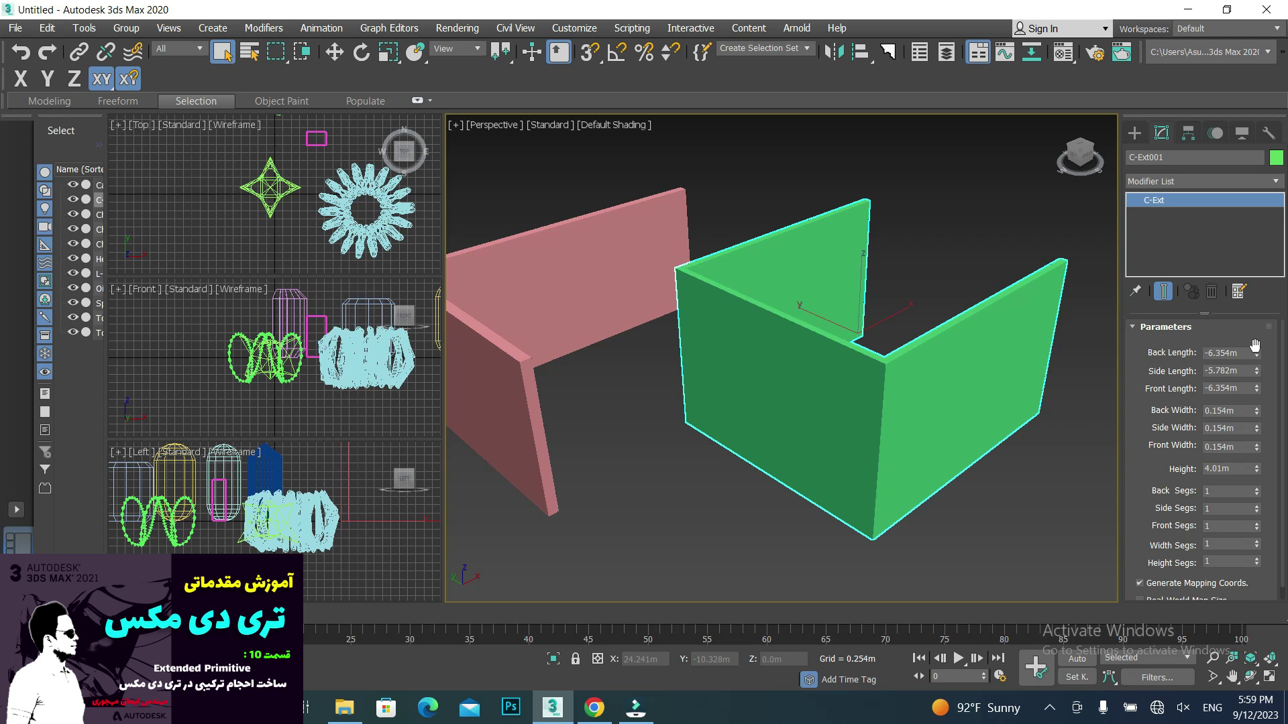
{"action": "mouse_move", "coordinate": [1256, 354]}
{"action": "left_mouse_down"}
{"action": "mouse_move", "coordinate": [1278, 308]}
{"action": "mouse_move", "coordinate": [8, 400]}
{"action": "left_mouse_up"}
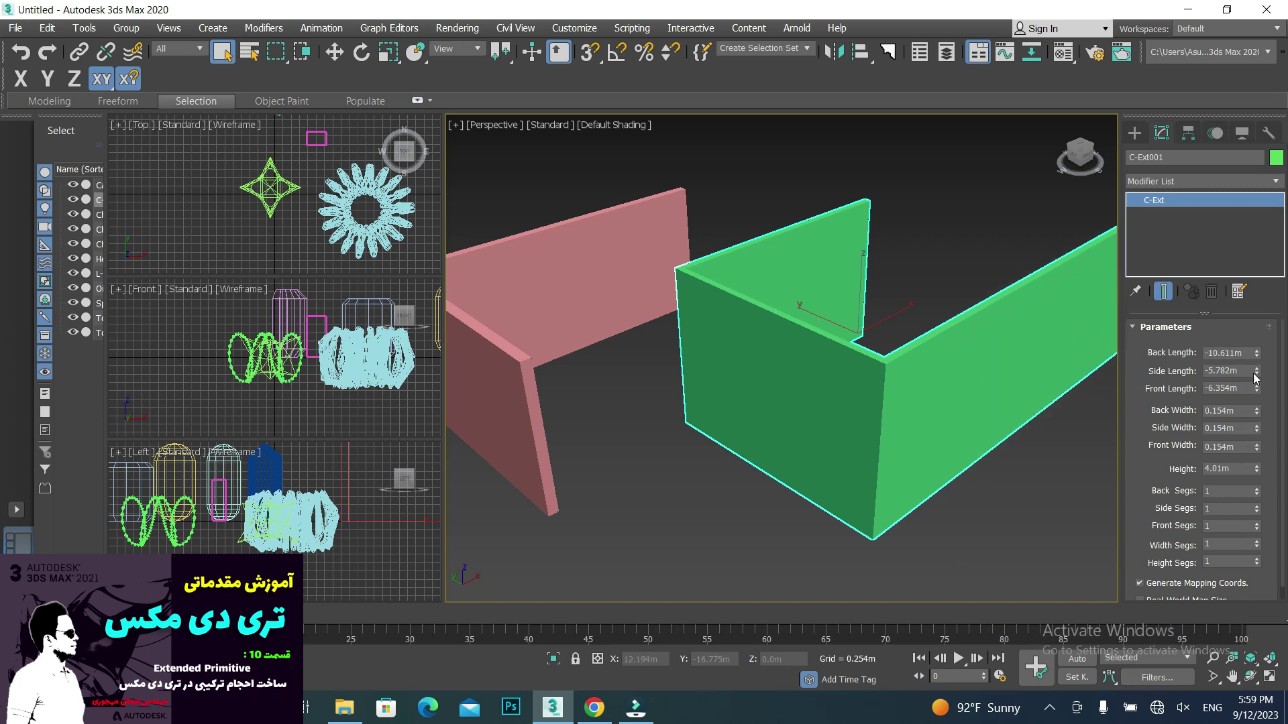
{"action": "left_click_drag", "start_coordinate": [1256, 378], "coordinate": [1256, 369]}
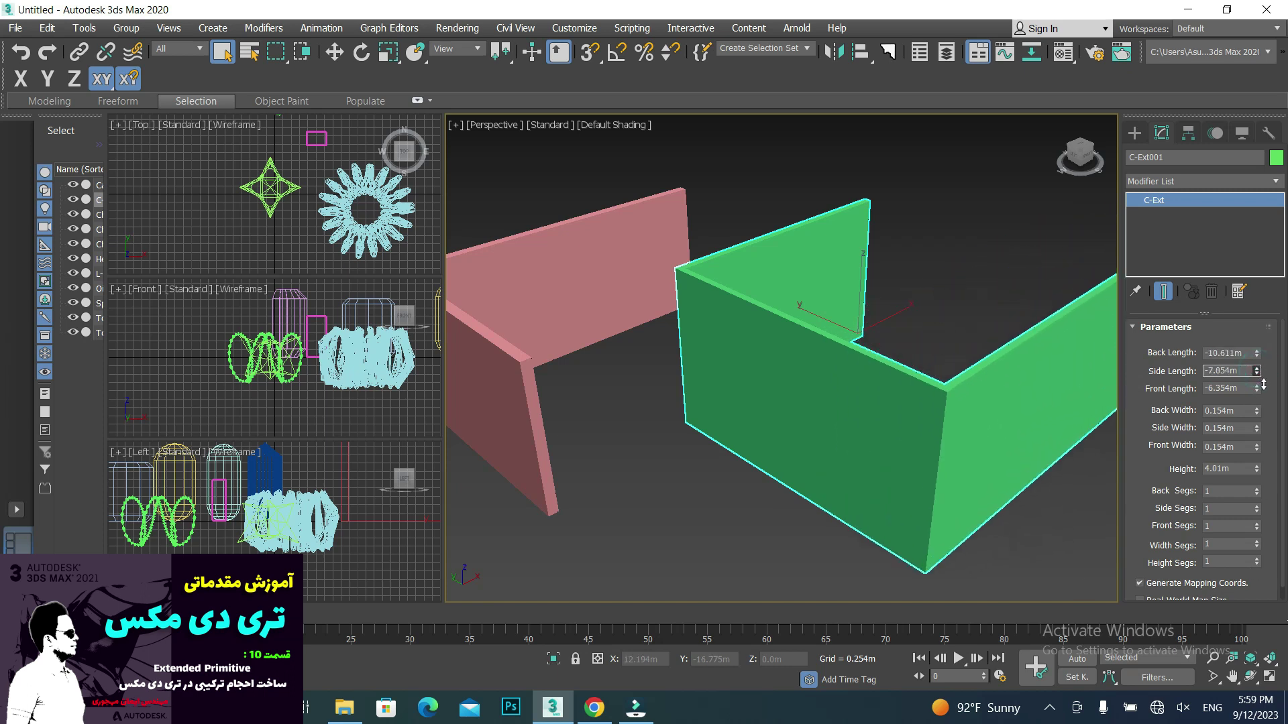
{"action": "left_click_drag", "start_coordinate": [1258, 388], "coordinate": [1261, 369]}
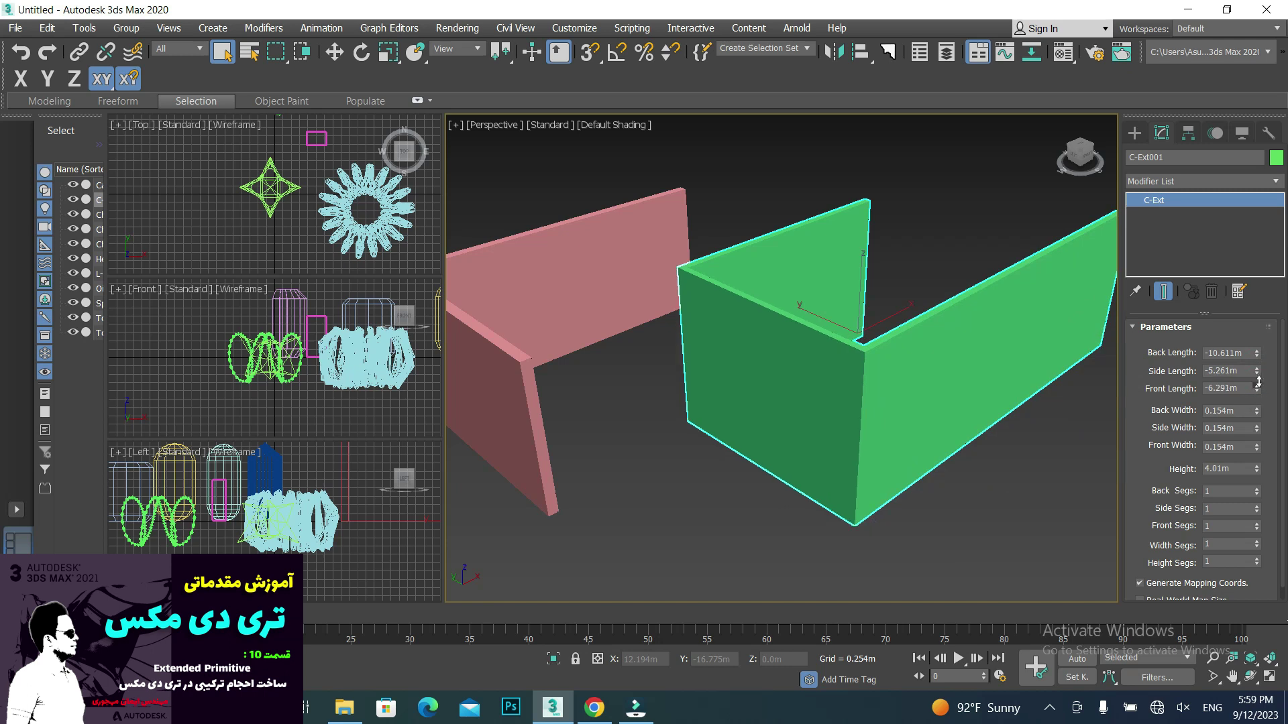
{"action": "left_click_drag", "start_coordinate": [1260, 370], "coordinate": [1259, 388]}
{"action": "middle_click_drag", "start_coordinate": [890, 437], "coordinate": [820, 442]}
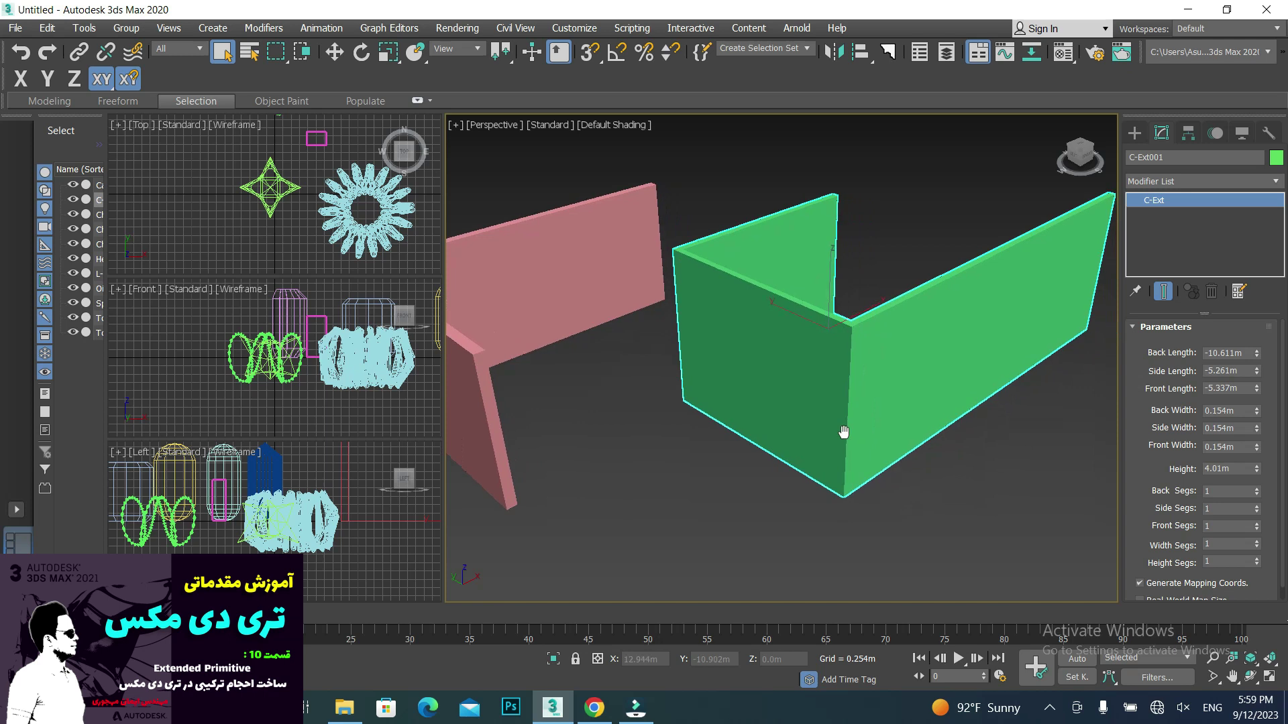
- Widen the C-Ext walls to side 1.111m and front 3.212m, height 4.171m
{"action": "mouse_move", "coordinate": [1257, 411]}
{"action": "left_mouse_down"}
{"action": "mouse_move", "coordinate": [1256, 385]}
{"action": "mouse_move", "coordinate": [1256, 425]}
{"action": "left_mouse_up"}
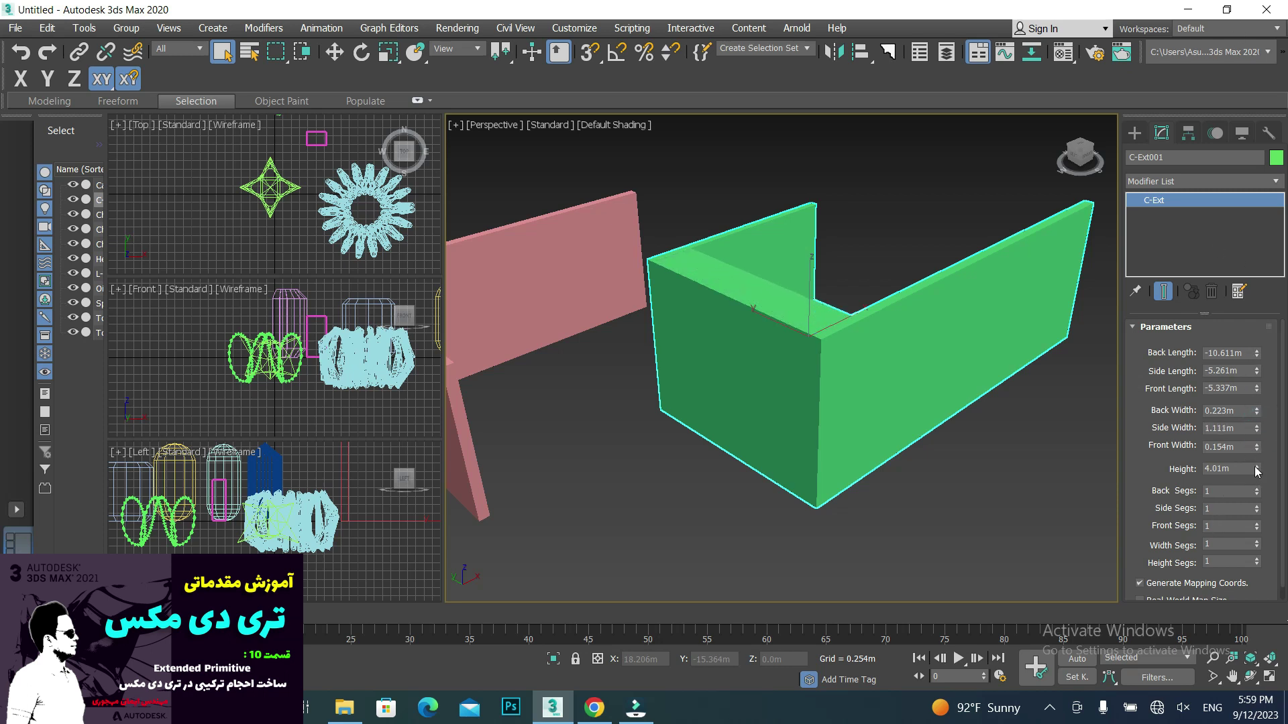
{"action": "left_click_drag", "start_coordinate": [1258, 447], "coordinate": [1256, 416]}
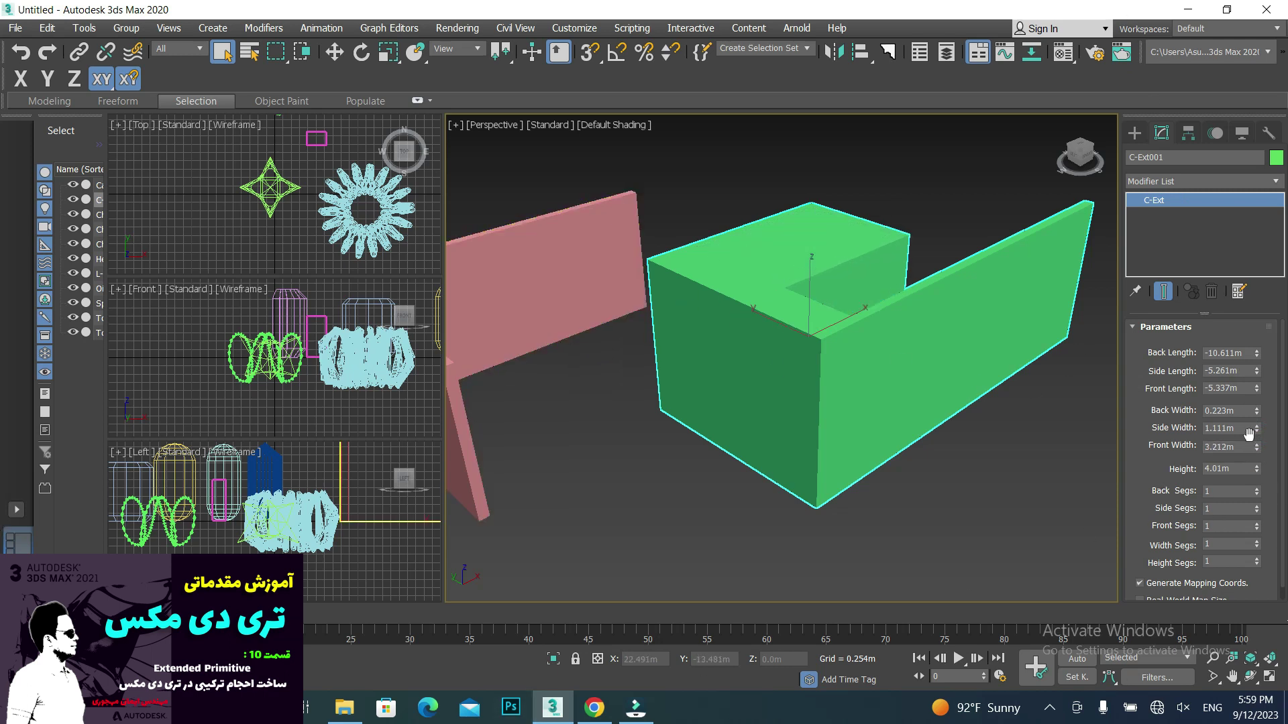
{"action": "left_click_drag", "start_coordinate": [1259, 475], "coordinate": [1257, 469]}
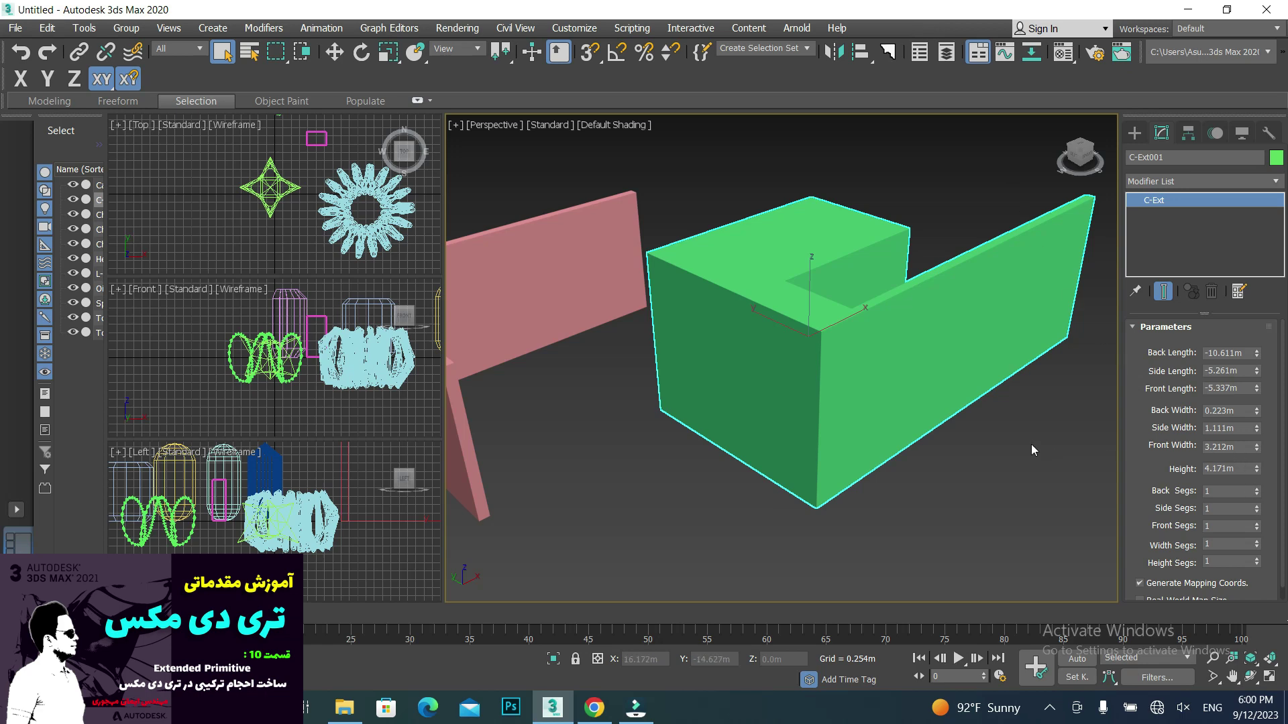
{"action": "scroll", "coordinate": [1033, 450], "scroll_direction": "down", "scroll_amount": 5}
{"action": "scroll", "coordinate": [1032, 450], "scroll_direction": "down", "scroll_amount": 3}
{"action": "scroll", "coordinate": [1032, 449], "scroll_direction": "up", "scroll_amount": 2}
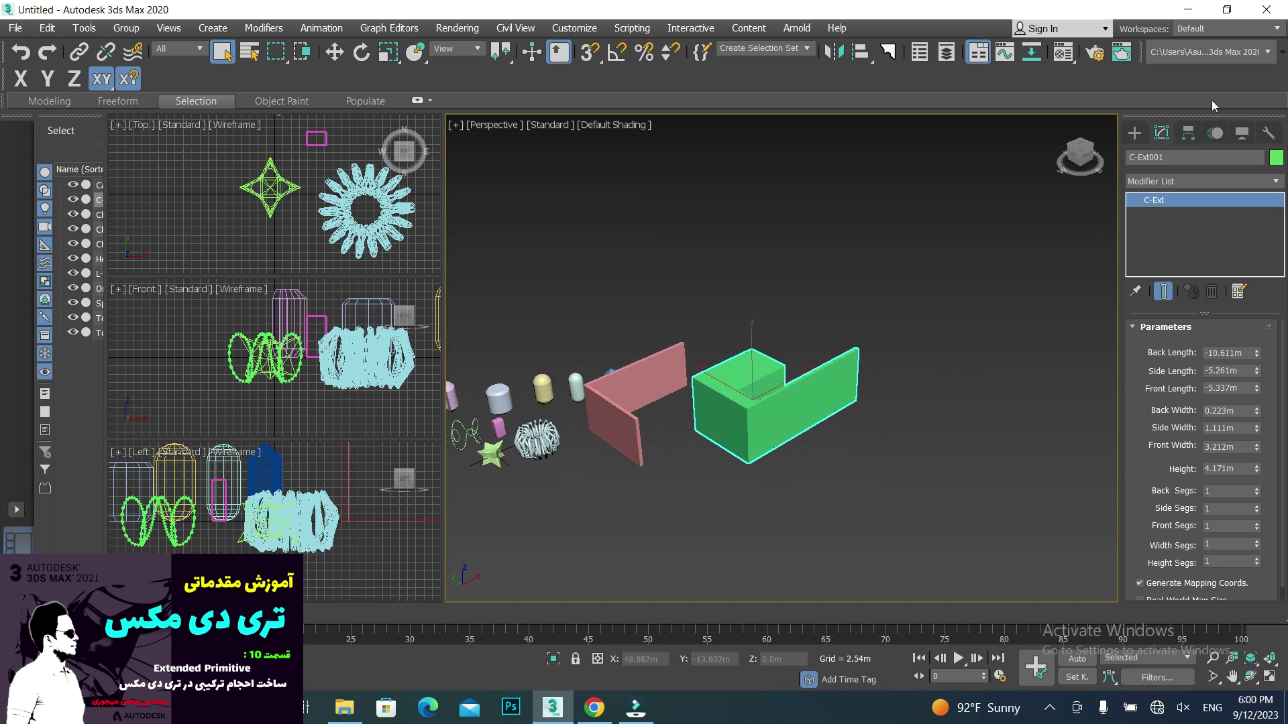
- Draw a Gengon above the other objects, setting its base, height and fillet
{"action": "left_click", "coordinate": [1134, 133]}
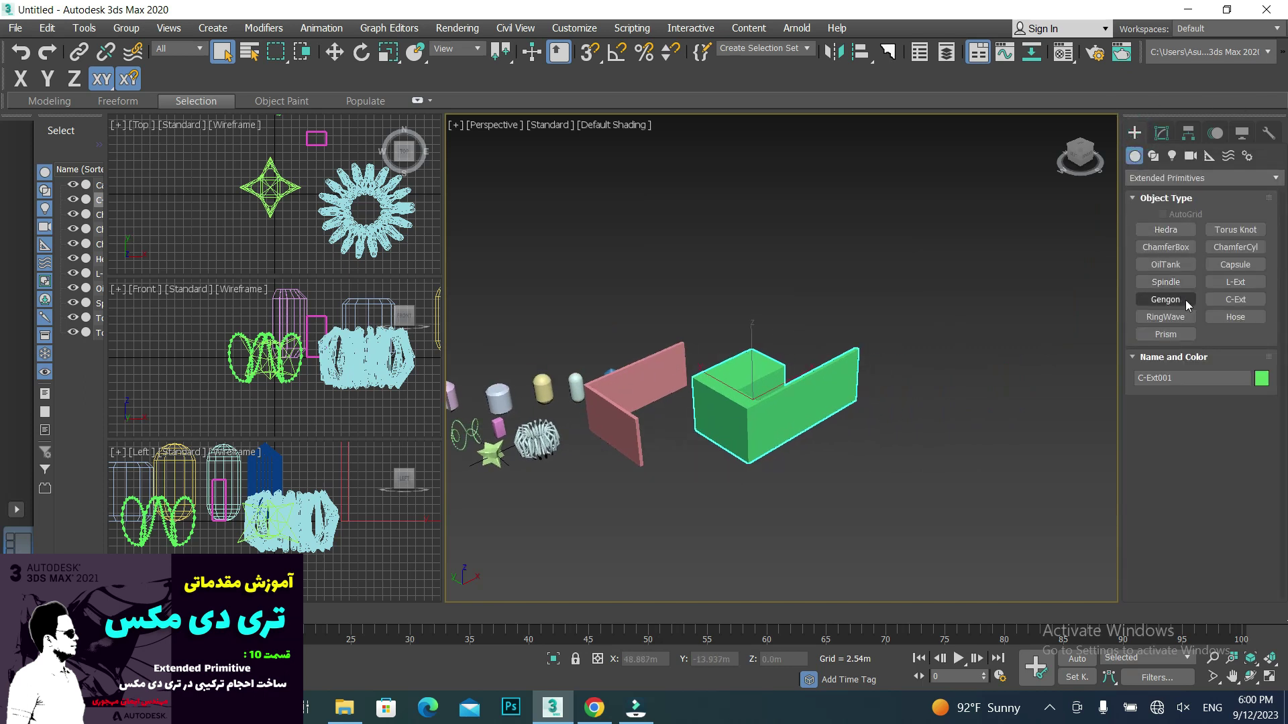
{"action": "left_click", "coordinate": [1185, 300]}
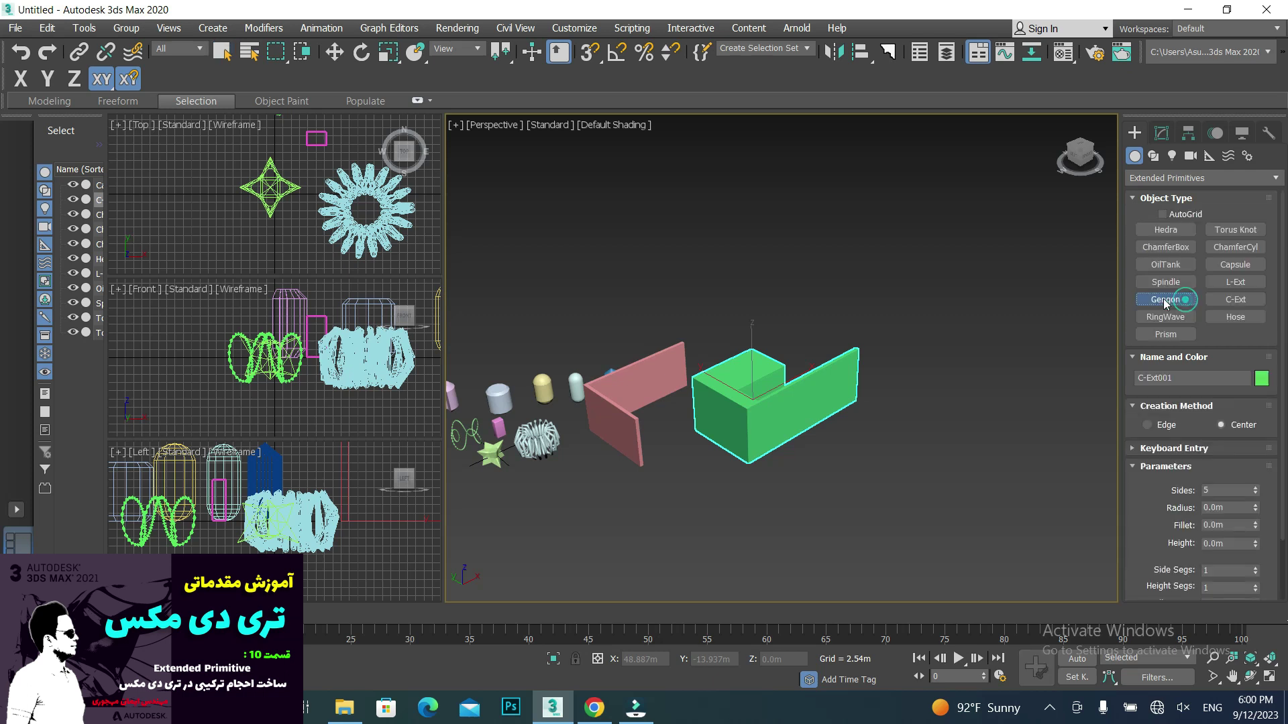
{"action": "mouse_move", "coordinate": [1032, 348]}
{"action": "middle_mouse_down"}
{"action": "mouse_move", "coordinate": [974, 451]}
{"action": "mouse_move", "coordinate": [1054, 470]}
{"action": "middle_mouse_up"}
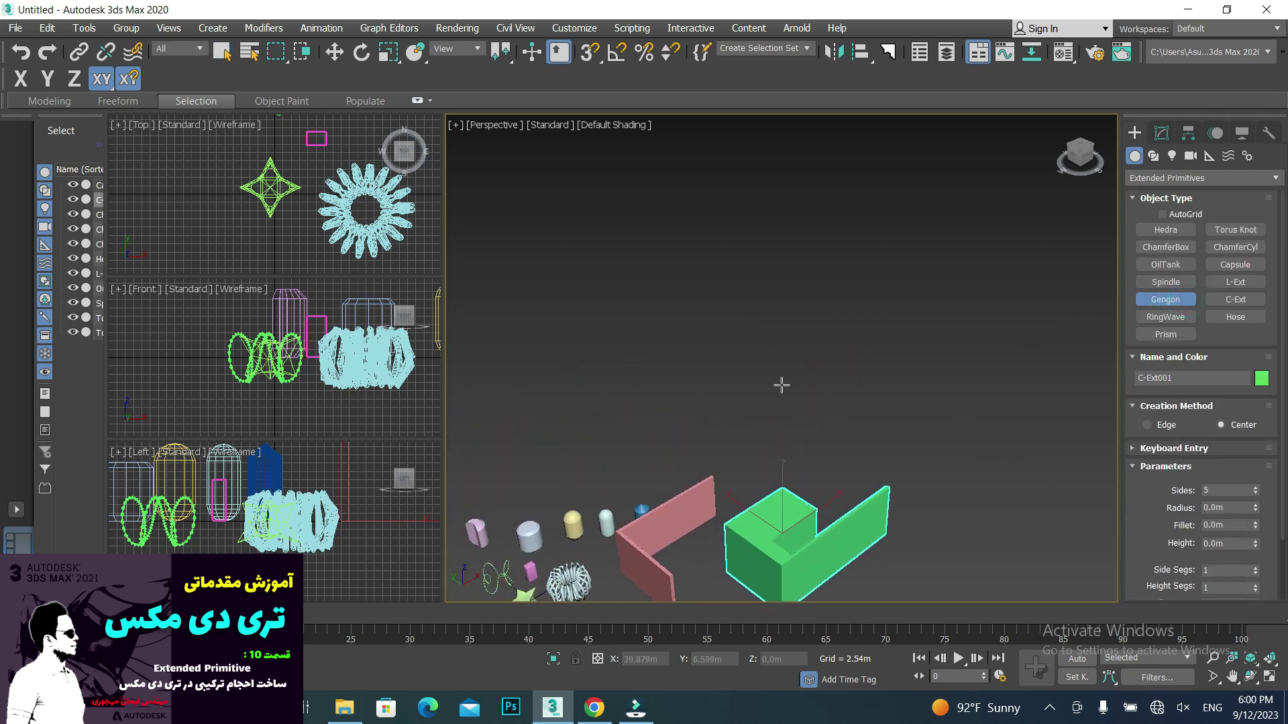
{"action": "left_click_drag", "start_coordinate": [776, 360], "coordinate": [799, 396]}
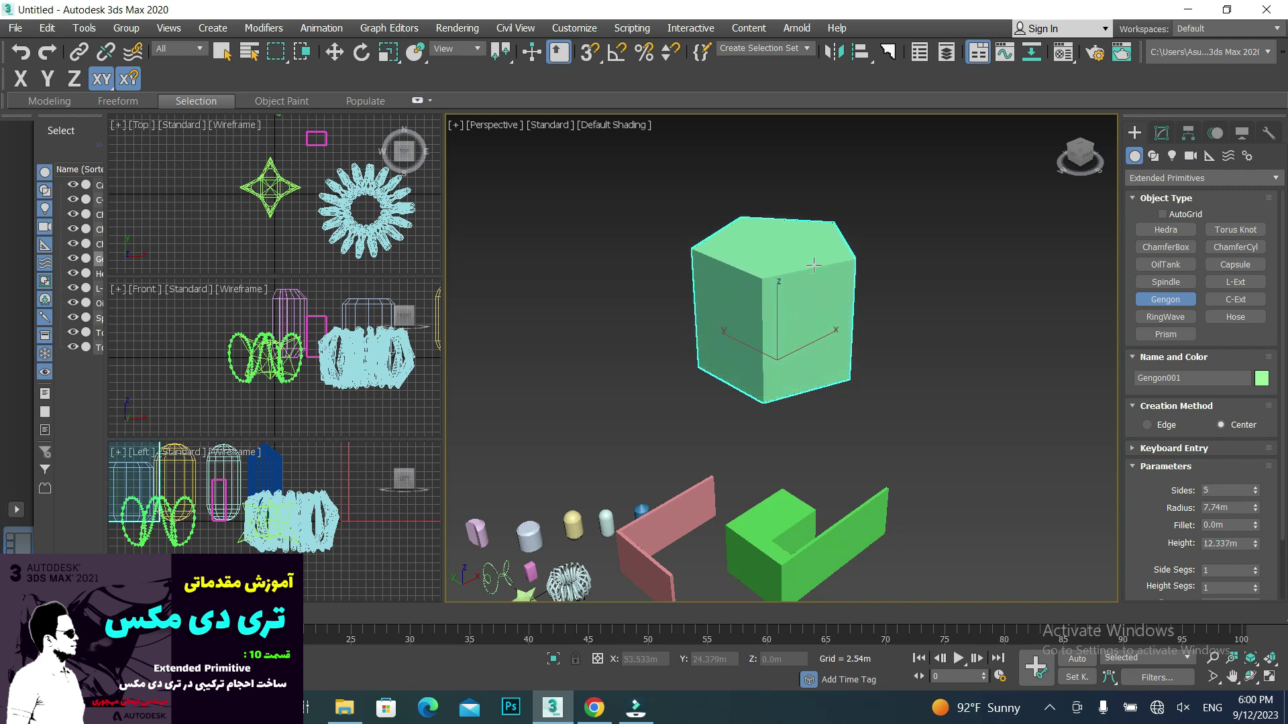
{"action": "left_click", "coordinate": [814, 263]}
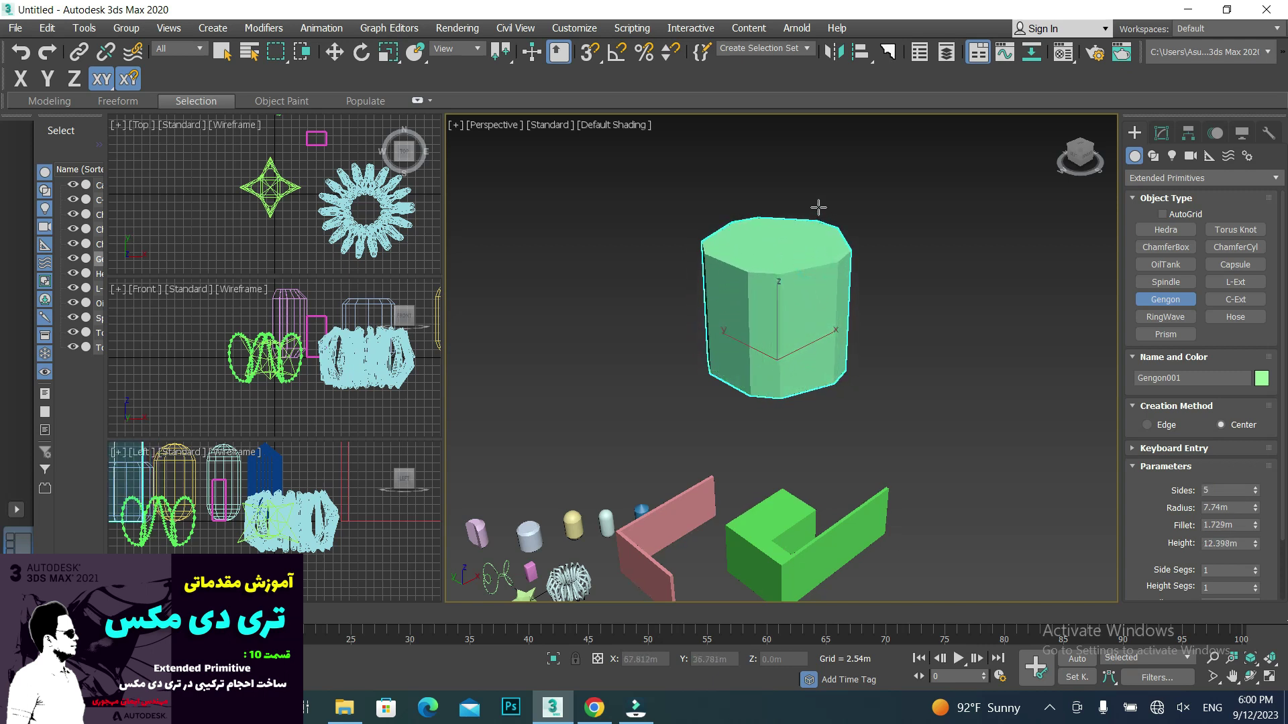
{"action": "left_click", "coordinate": [837, 216]}
{"action": "right_click", "coordinate": [839, 221]}
- Edit the Gengon to 8 sides, radius 8.204m, fillet 1.037m, height 15.745m
{"action": "left_click", "coordinate": [1161, 133]}
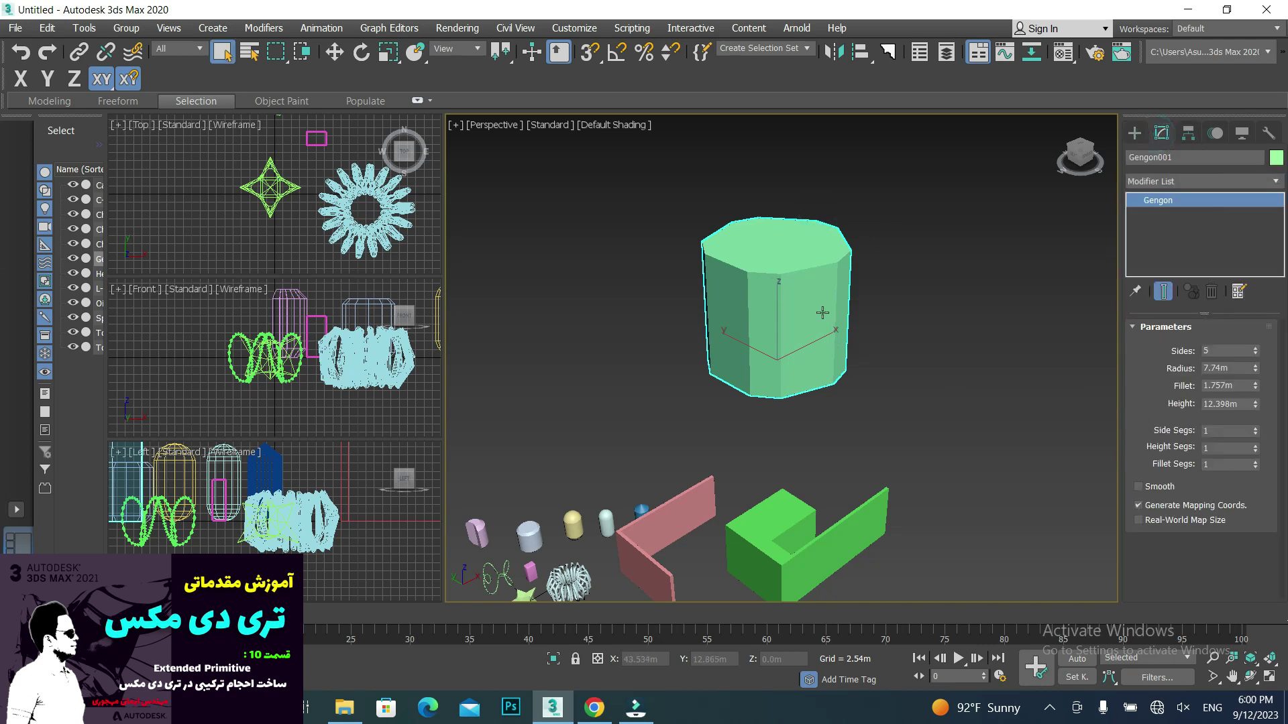
{"action": "left_click", "coordinate": [1256, 350]}
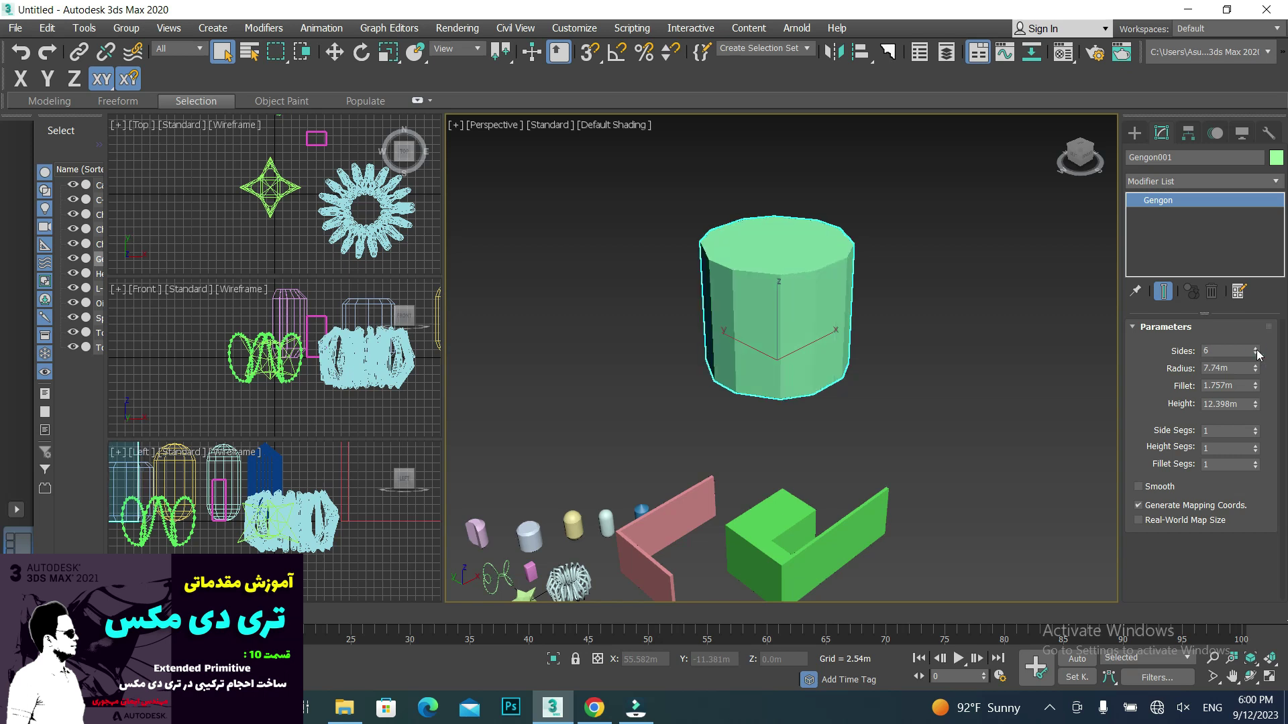
{"action": "mouse_move", "coordinate": [1256, 368]}
{"action": "left_mouse_down"}
{"action": "mouse_move", "coordinate": [1260, 393]}
{"action": "mouse_move", "coordinate": [1264, 370]}
{"action": "left_mouse_up"}
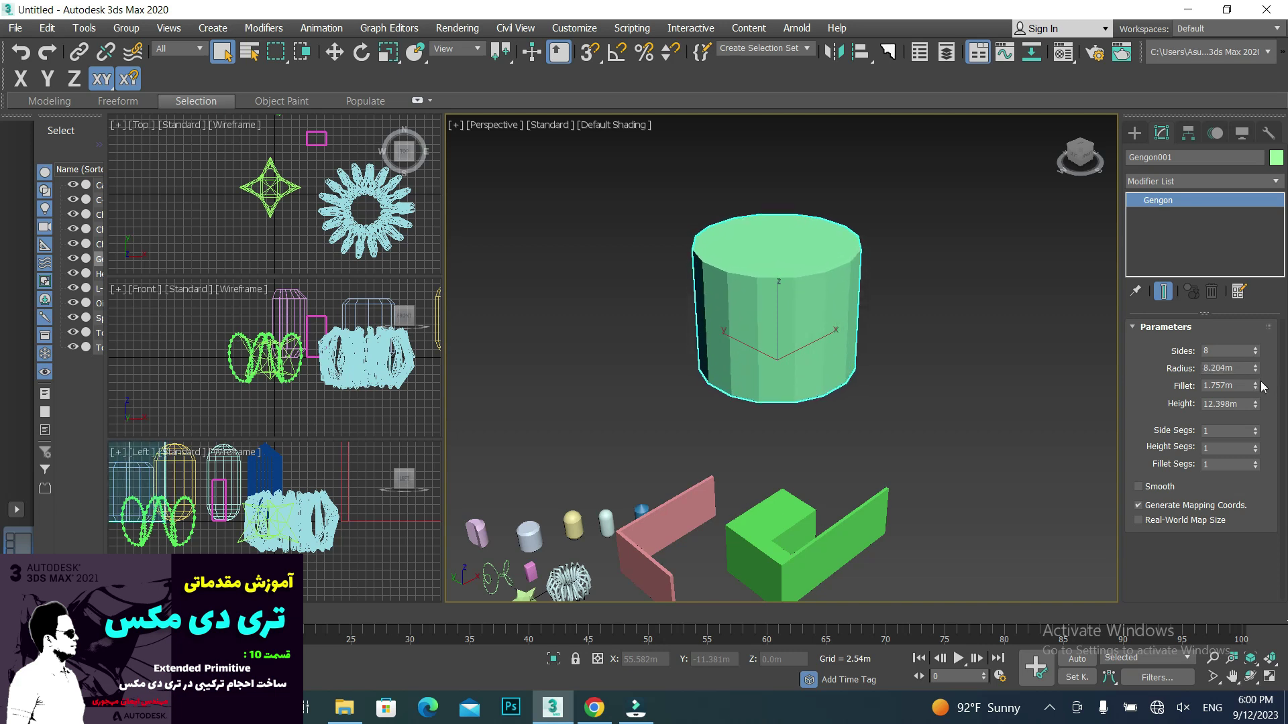
{"action": "left_click_drag", "start_coordinate": [1255, 387], "coordinate": [1267, 404]}
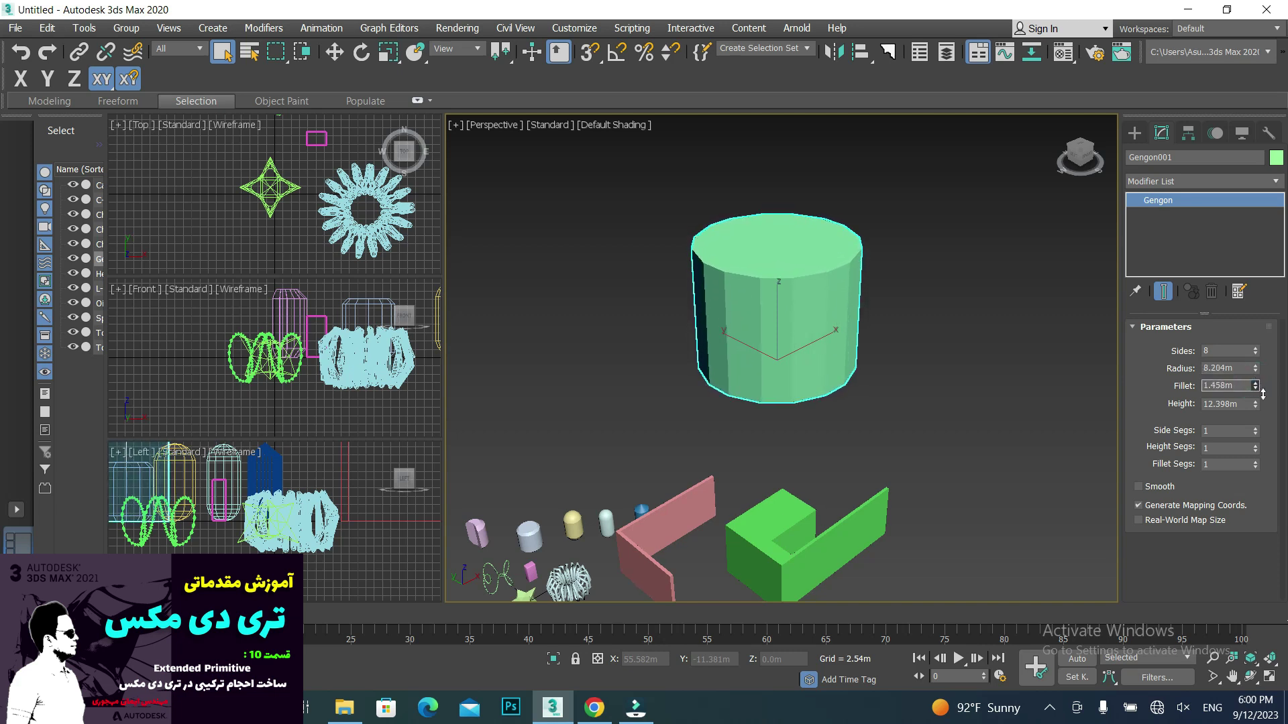
{"action": "mouse_move", "coordinate": [1266, 404]}
{"action": "left_mouse_down"}
{"action": "mouse_move", "coordinate": [1264, 431]}
{"action": "mouse_move", "coordinate": [1255, 382]}
{"action": "left_mouse_up"}
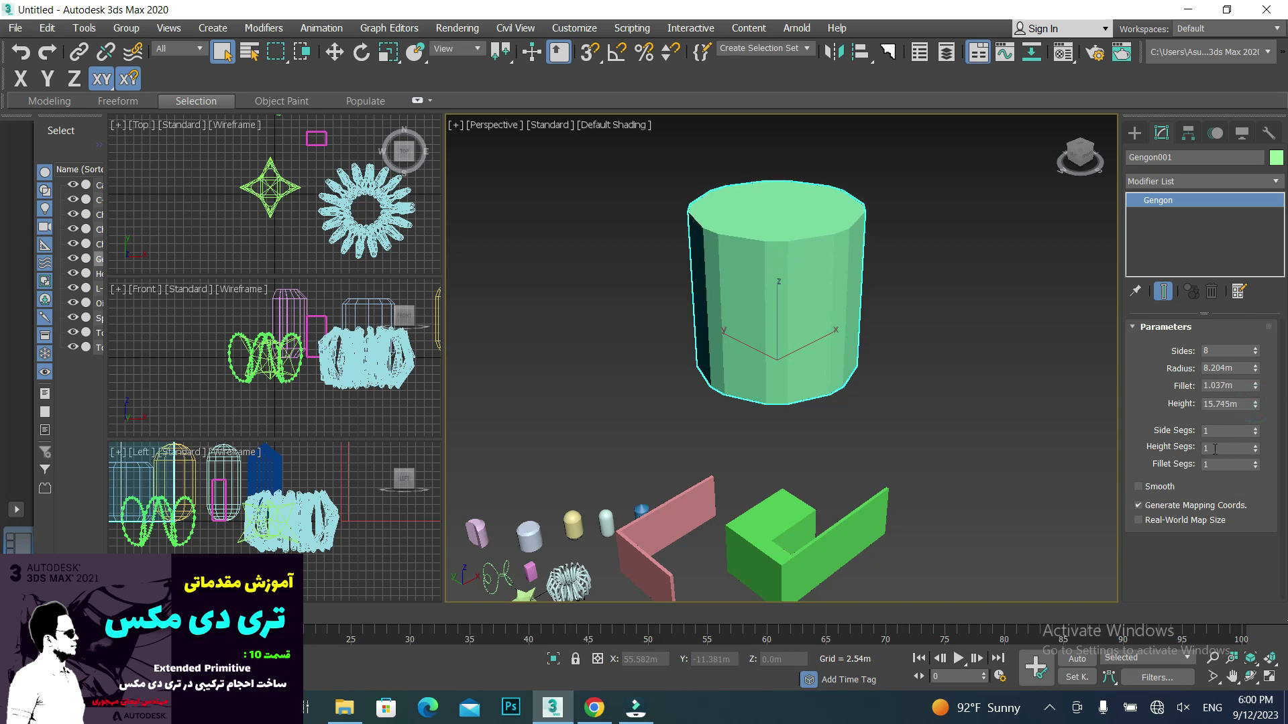
{"action": "middle_click_drag", "start_coordinate": [1071, 420], "coordinate": [963, 425]}
{"action": "left_click", "coordinate": [1134, 133]}
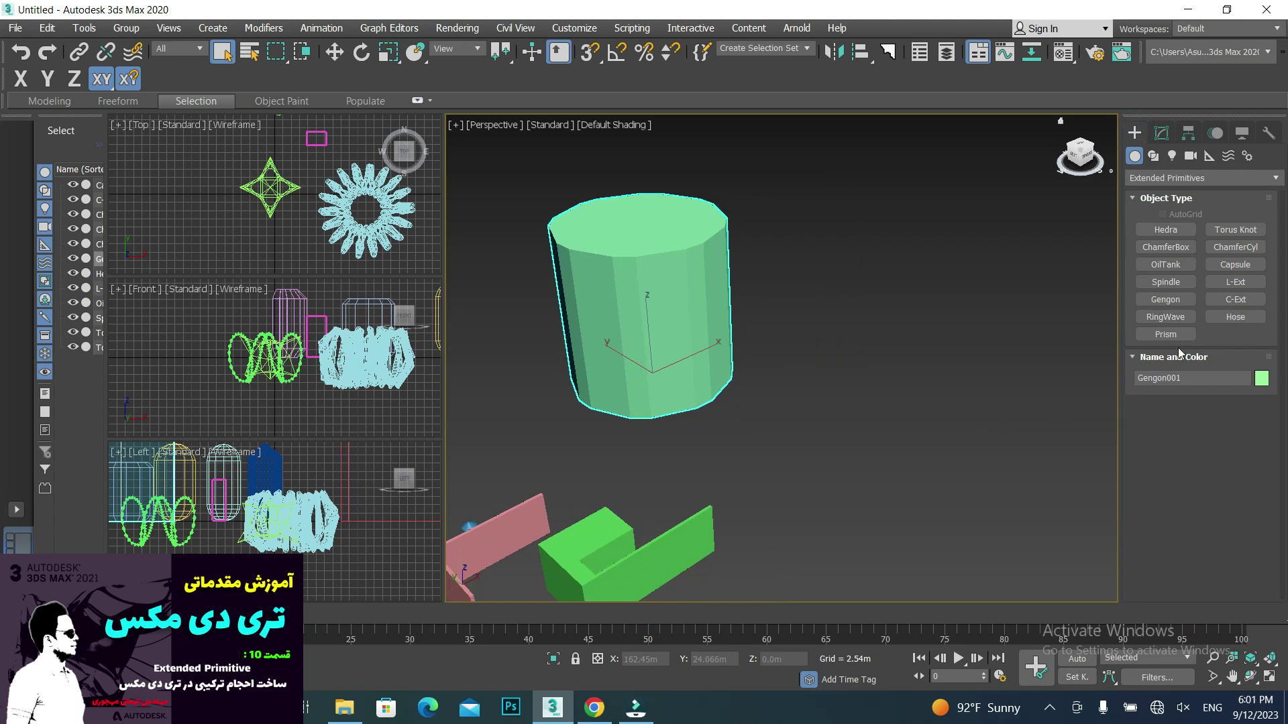
{"action": "left_click", "coordinate": [1187, 318]}
- Draw a RingWave beside the Gengon and frame it with Z
{"action": "mouse_move", "coordinate": [961, 347]}
{"action": "left_mouse_down"}
{"action": "mouse_move", "coordinate": [946, 395]}
{"action": "mouse_move", "coordinate": [966, 416]}
{"action": "left_mouse_up"}
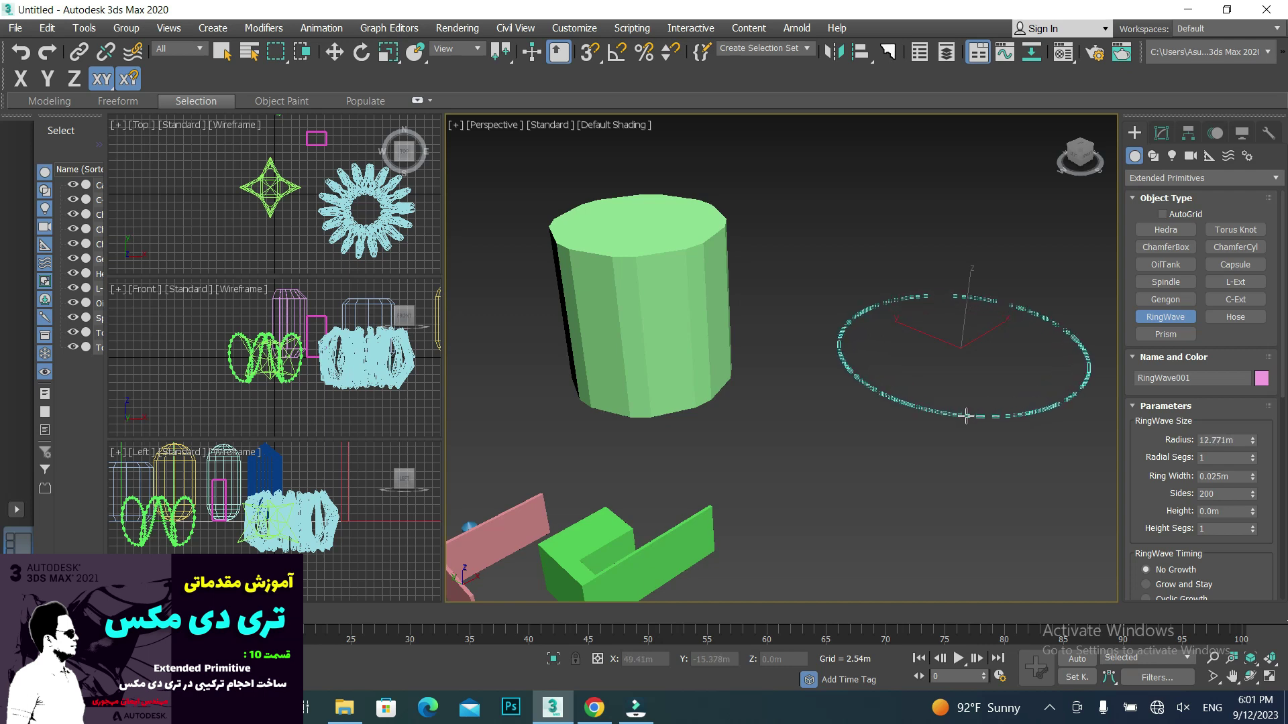
{"action": "left_click_drag", "start_coordinate": [966, 416], "coordinate": [966, 417]}
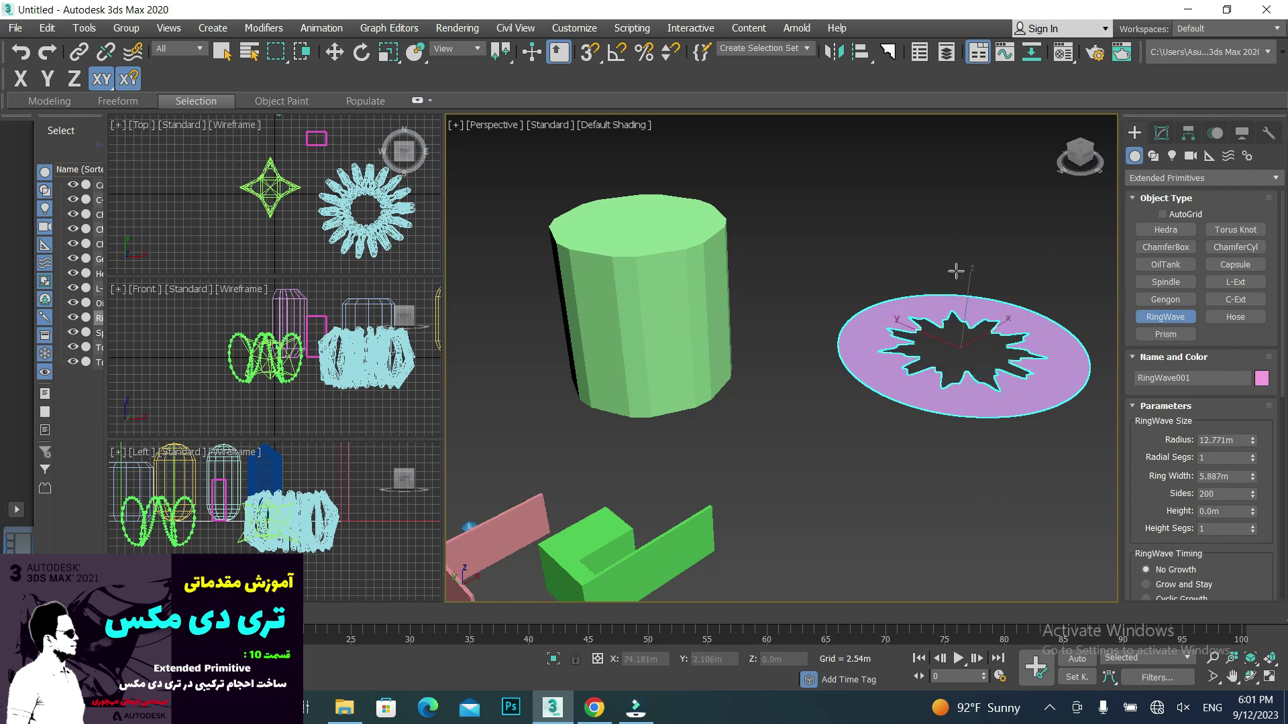
{"action": "key", "text": "z"}
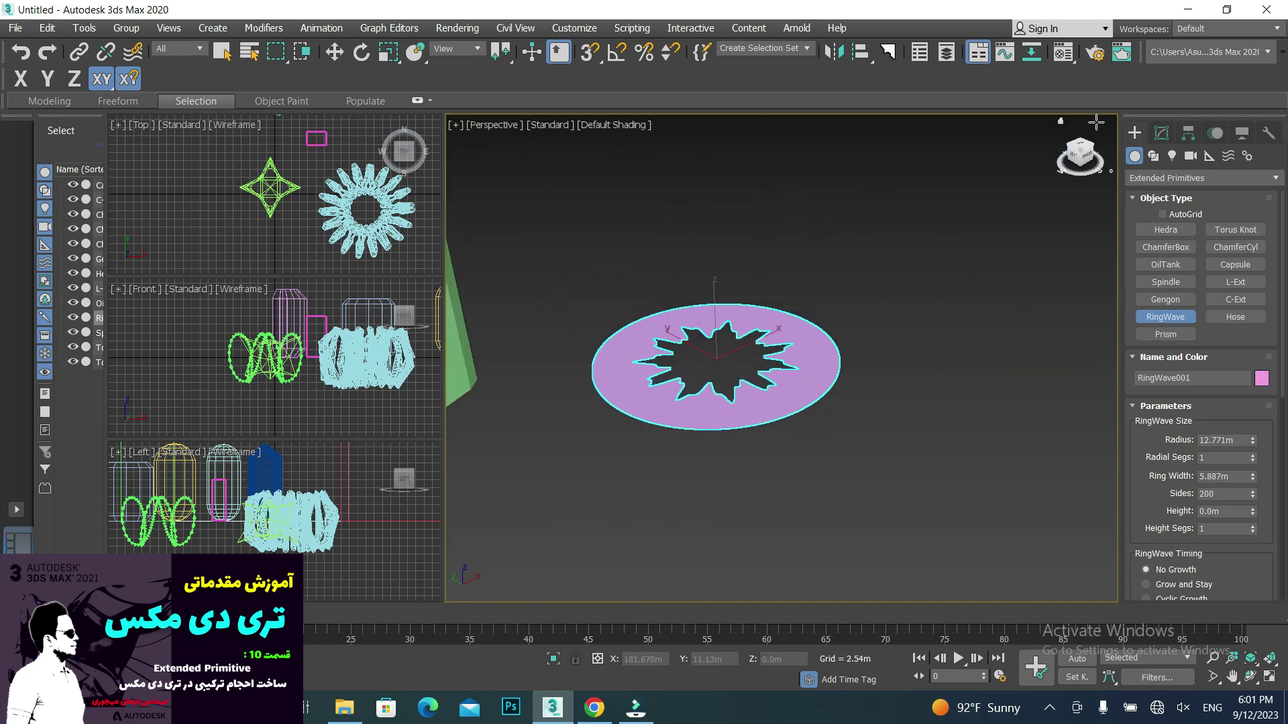
{"action": "left_click", "coordinate": [1164, 136]}
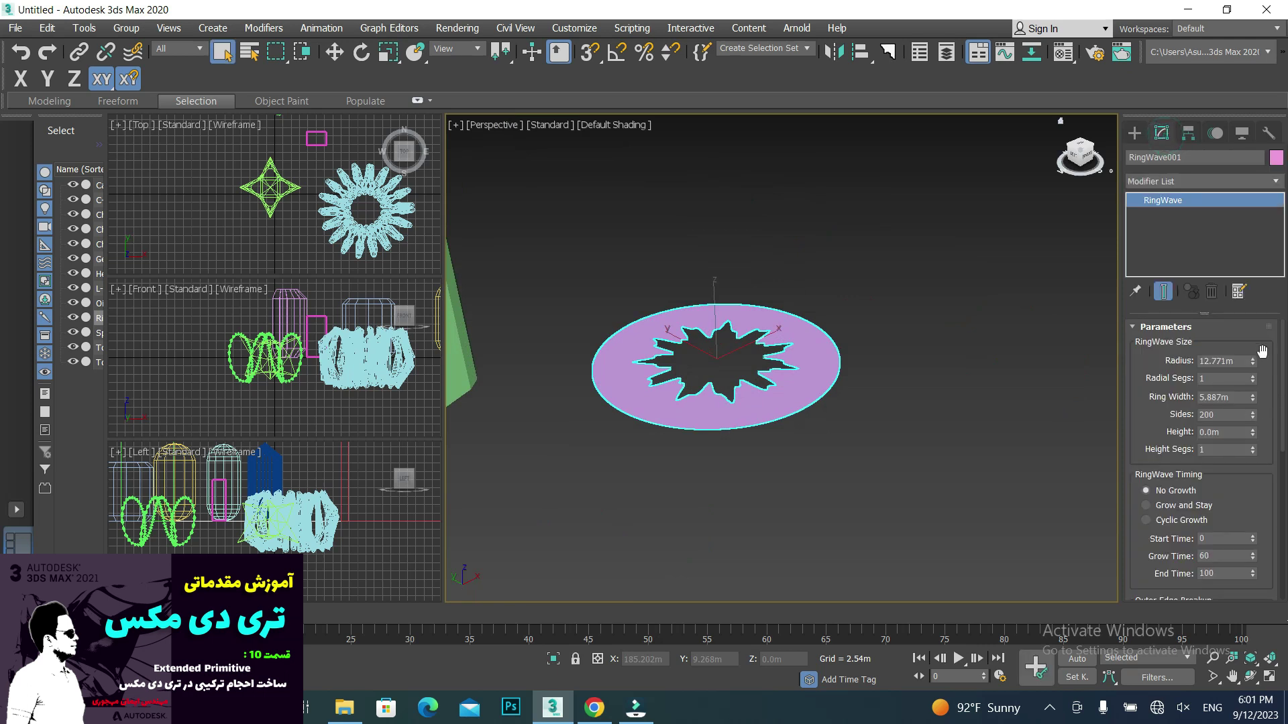
- Set RingWave radius 14.942m, ring width 2.708m, start time -96, grow time 96
{"action": "left_click_drag", "start_coordinate": [1253, 362], "coordinate": [1252, 346]}
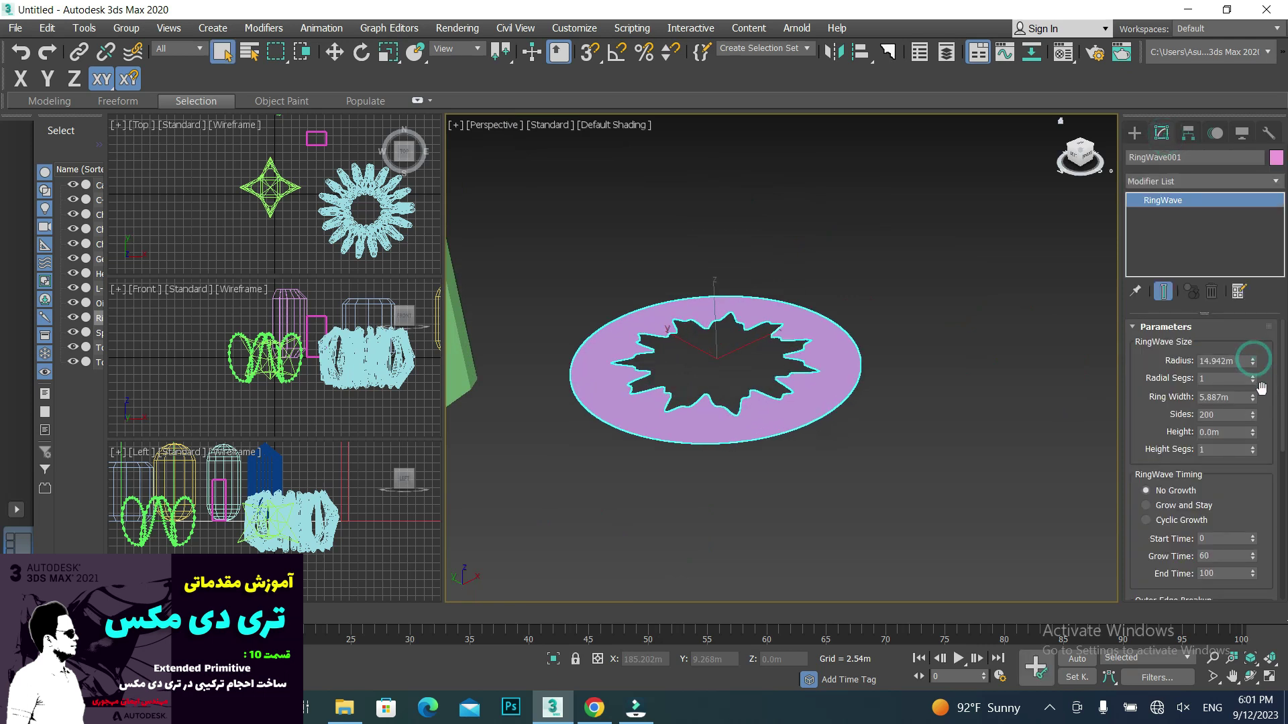
{"action": "left_click_drag", "start_coordinate": [1253, 400], "coordinate": [1260, 431]}
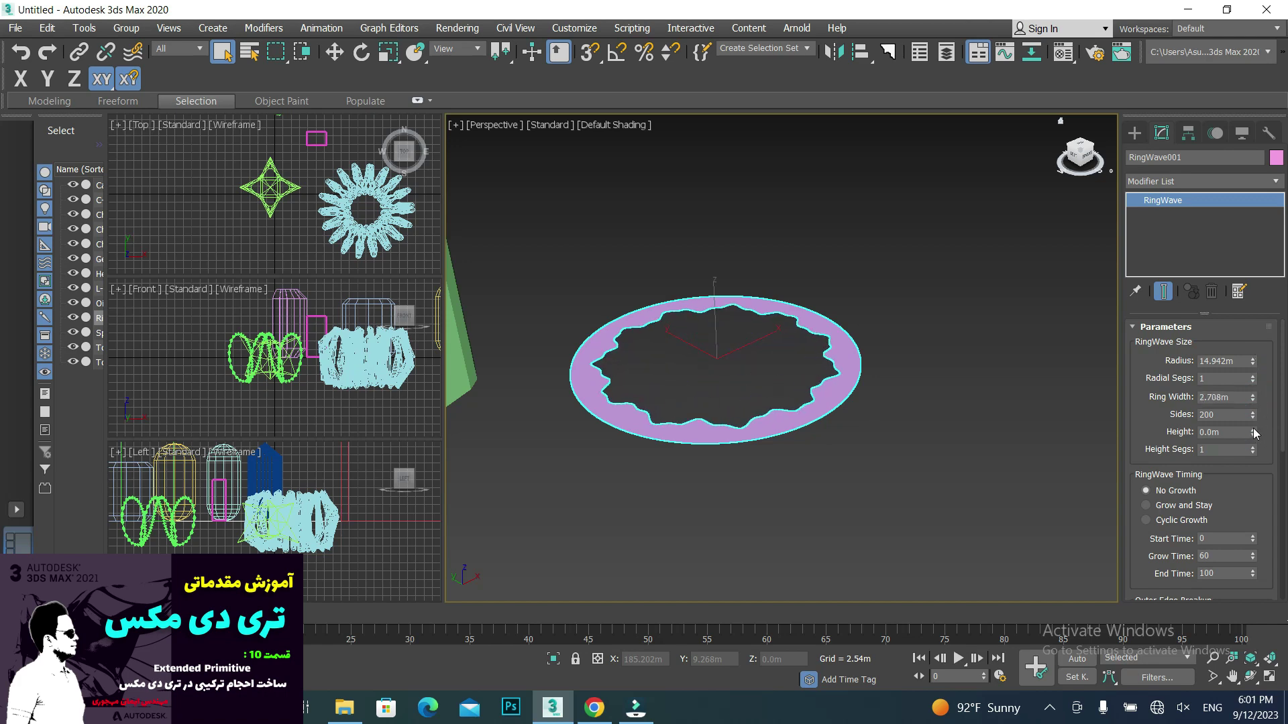
{"action": "left_click_drag", "start_coordinate": [1255, 433], "coordinate": [1268, 441]}
{"action": "left_click_drag", "start_coordinate": [1255, 540], "coordinate": [1255, 603]}
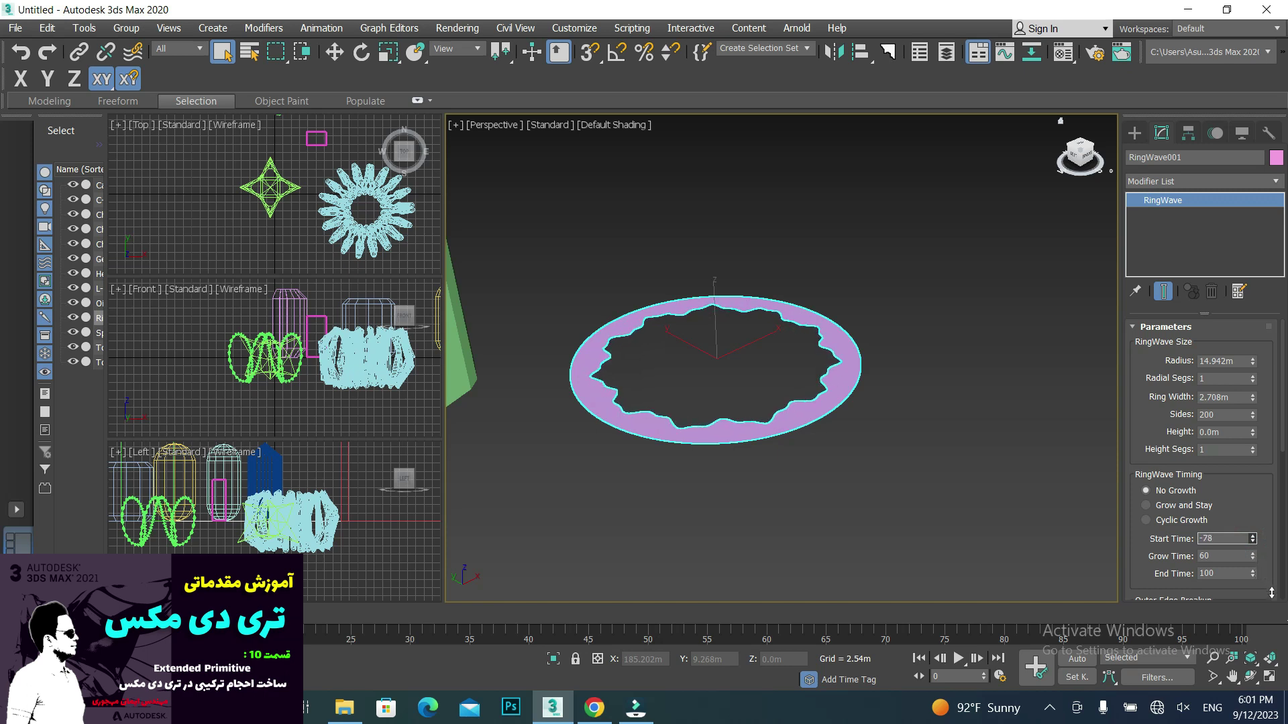
{"action": "left_click_drag", "start_coordinate": [1256, 557], "coordinate": [1254, 509]}
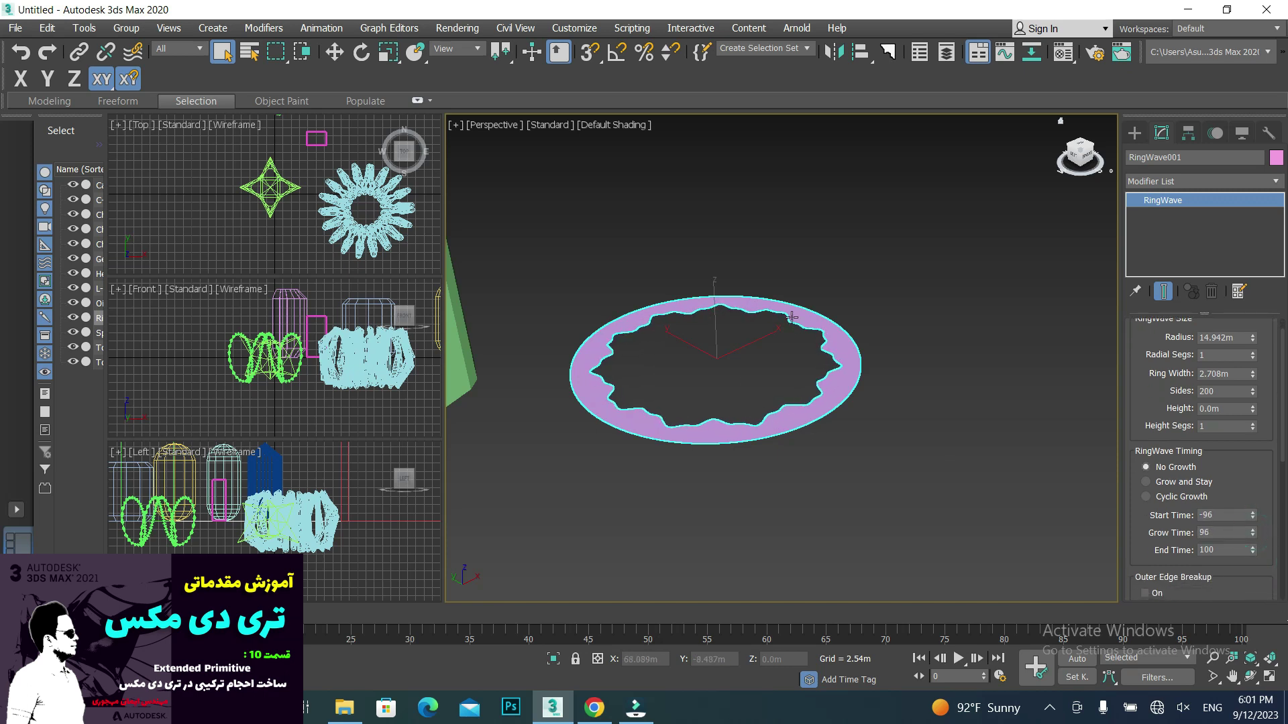
{"action": "middle_click_drag", "start_coordinate": [657, 423], "coordinate": [679, 439], "text": "alt"}
{"action": "scroll", "coordinate": [853, 418], "scroll_direction": "down", "scroll_amount": 5}
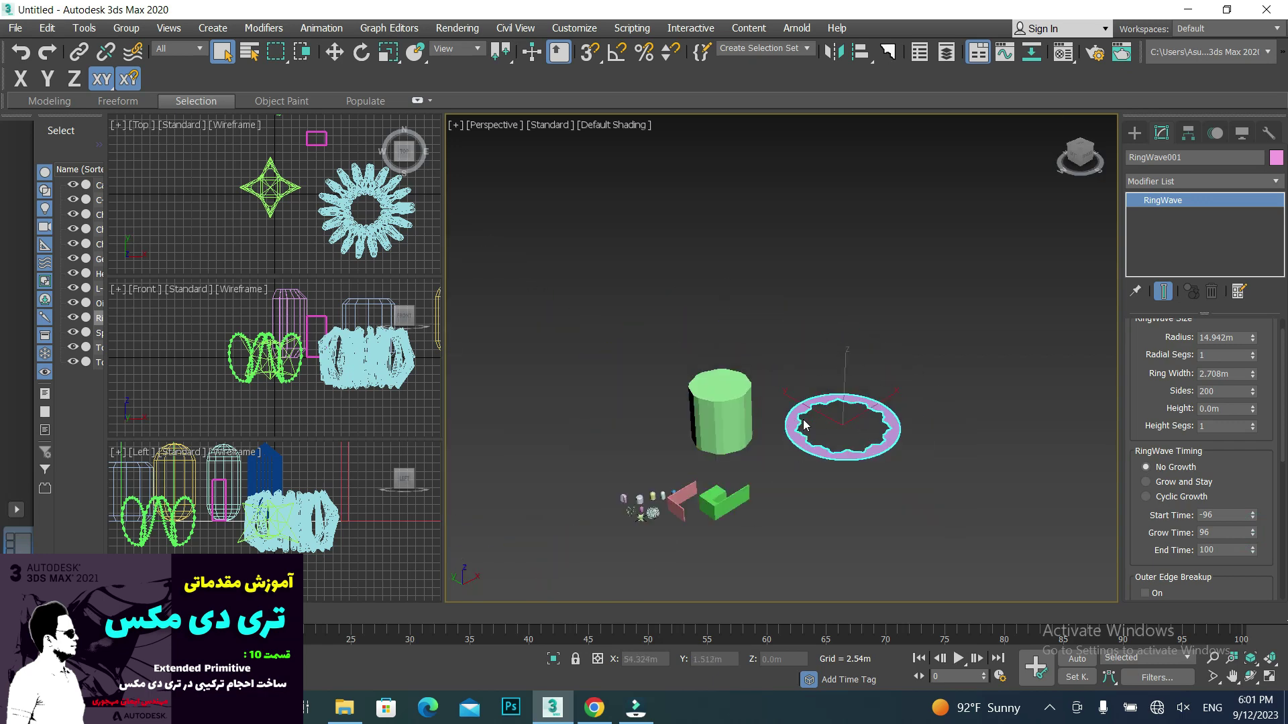
- Draw a pink Hose in the Perspective viewport and centre it in view
{"action": "left_click", "coordinate": [1142, 136]}
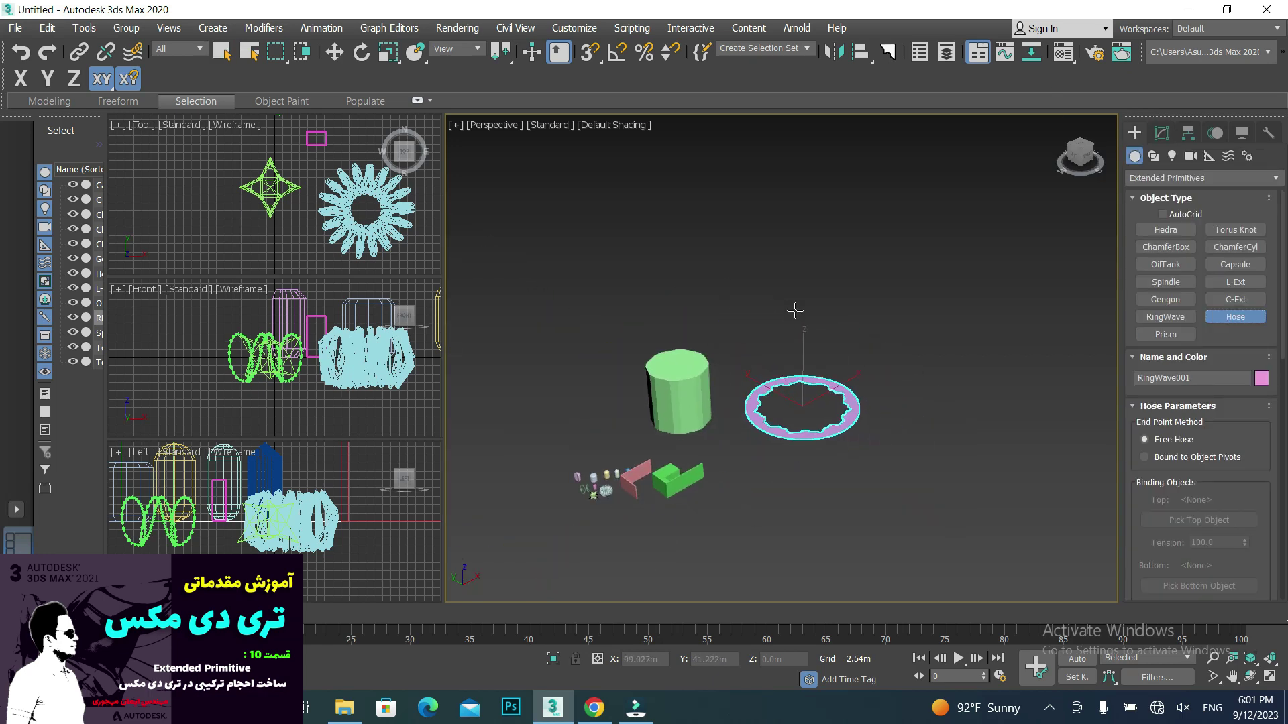
{"action": "left_click_drag", "start_coordinate": [1004, 350], "coordinate": [1063, 362]}
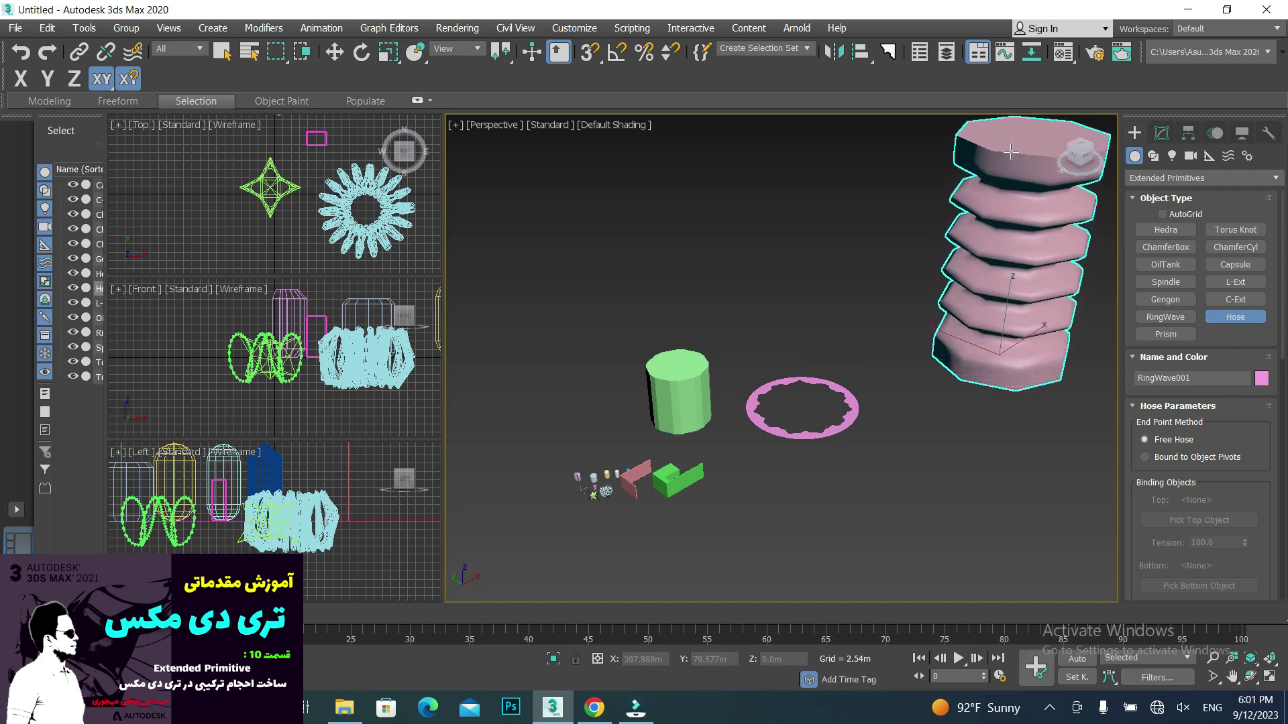
{"action": "left_click", "coordinate": [1006, 175]}
{"action": "middle_click_drag", "start_coordinate": [955, 341], "coordinate": [763, 420]}
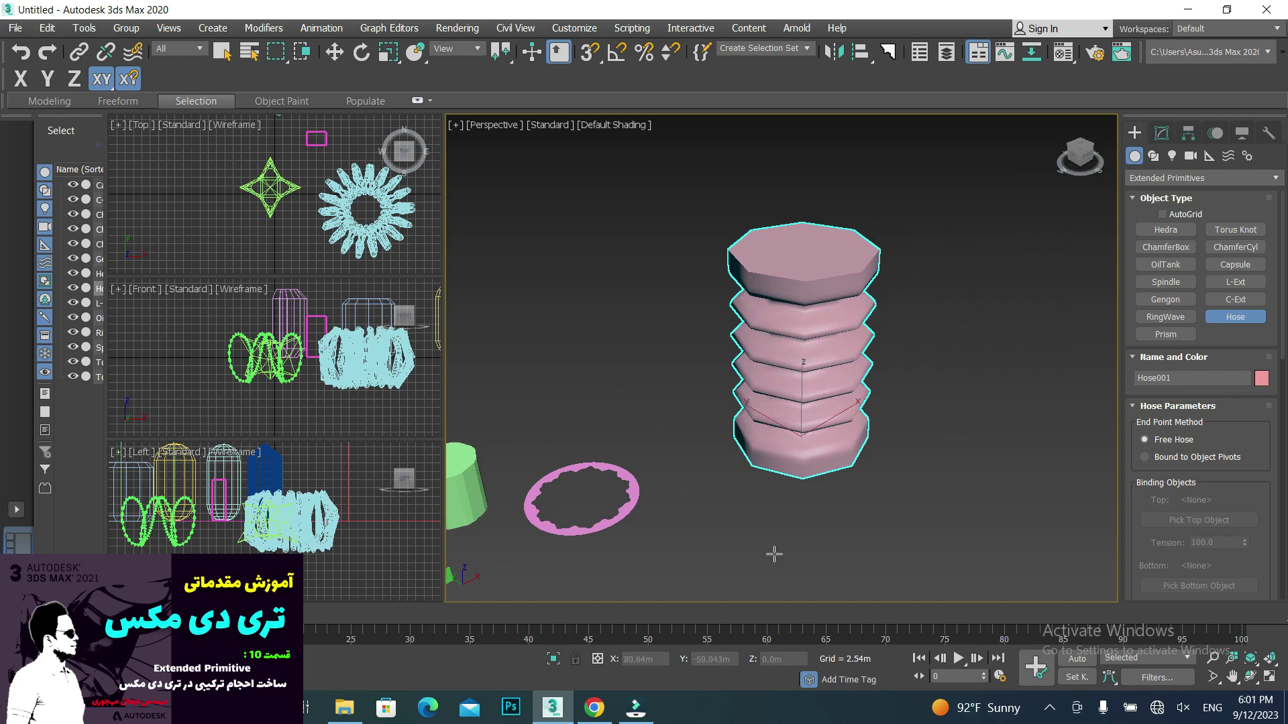
{"action": "middle_click_drag", "start_coordinate": [773, 554], "coordinate": [854, 451]}
- Set the hose flex section to Starts 50%, Ends 85%, 12 cycles, diameter -38%
{"action": "left_click", "coordinate": [1161, 133]}
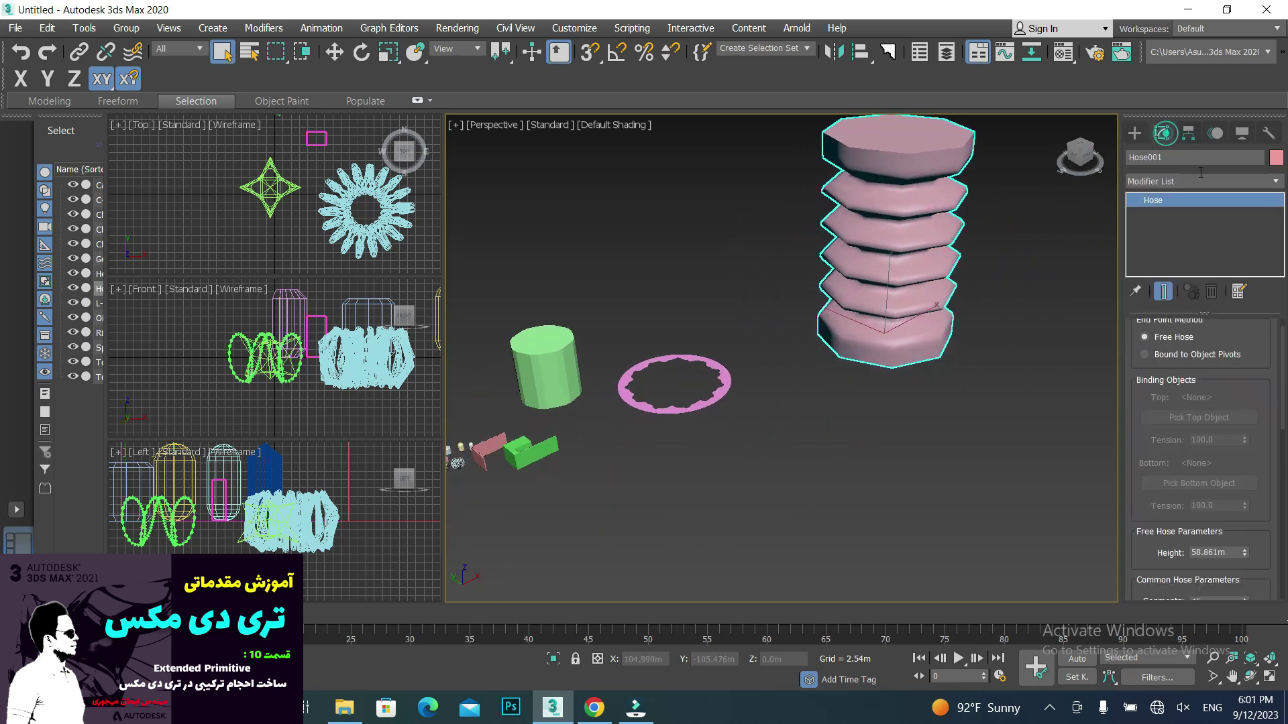
{"action": "left_click_drag", "start_coordinate": [1266, 455], "coordinate": [1268, 281]}
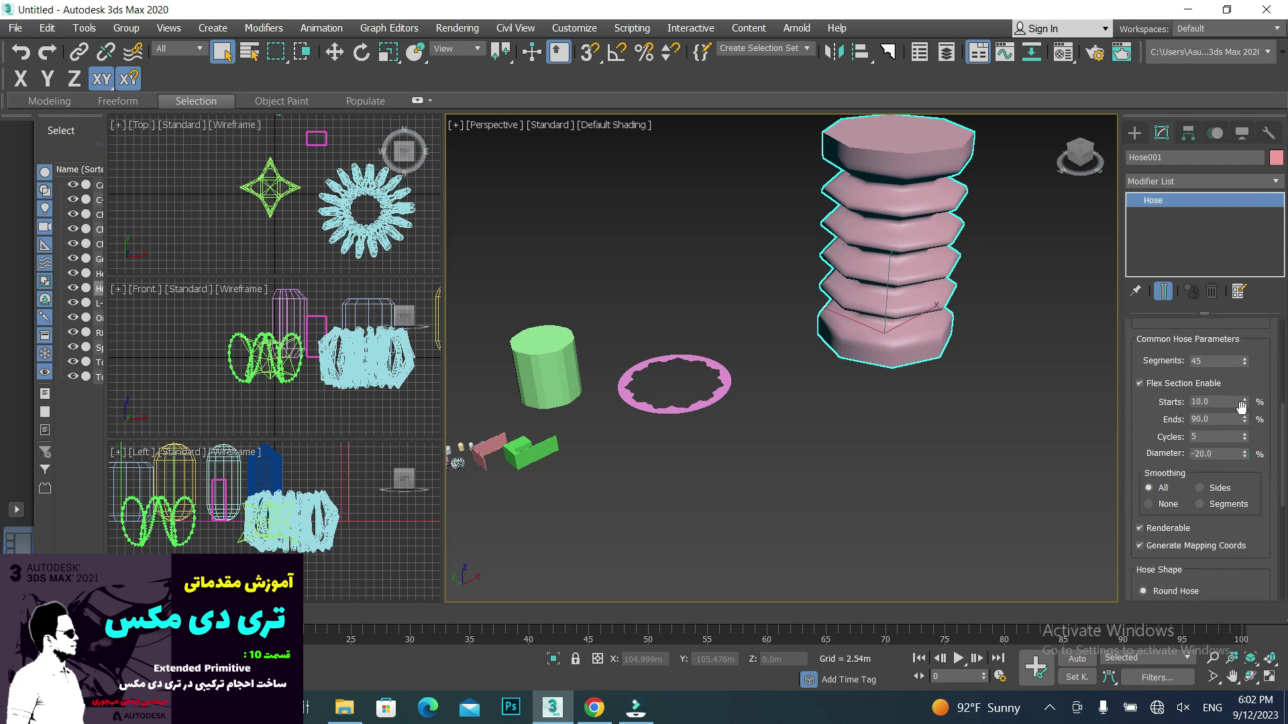
{"action": "left_click_drag", "start_coordinate": [1246, 403], "coordinate": [1242, 368]}
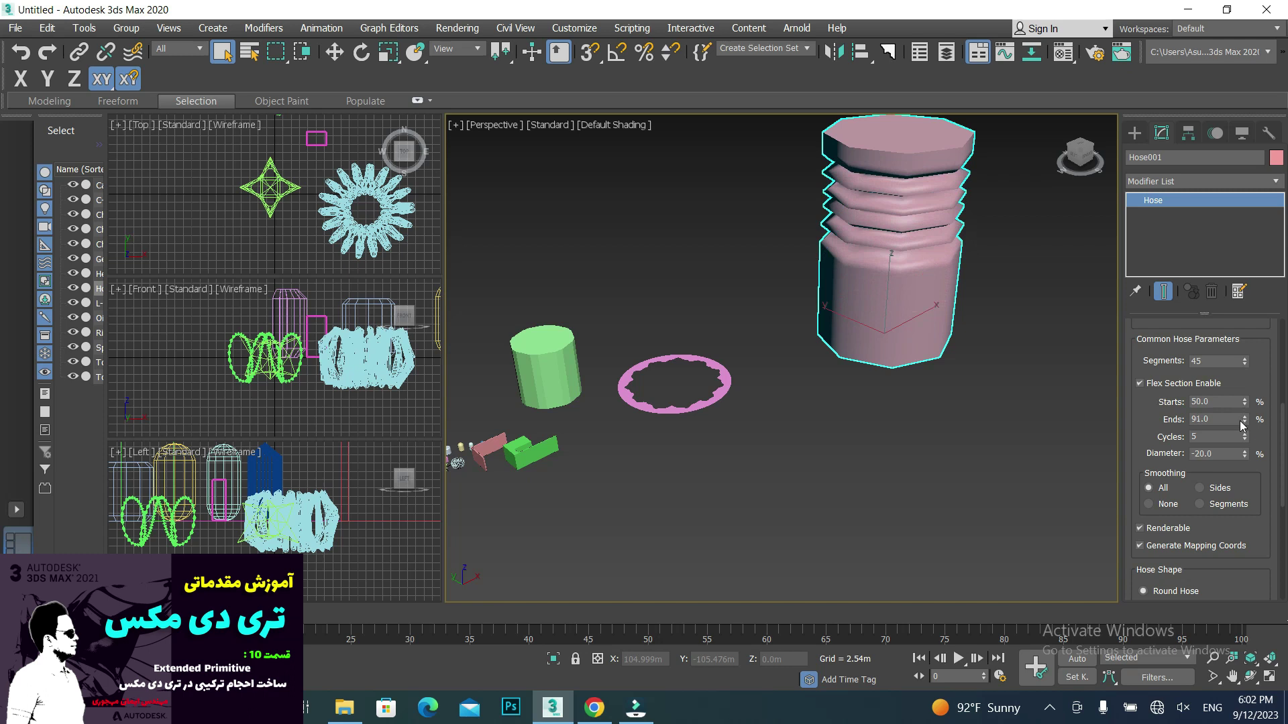
{"action": "left_click_drag", "start_coordinate": [1244, 421], "coordinate": [1251, 439]}
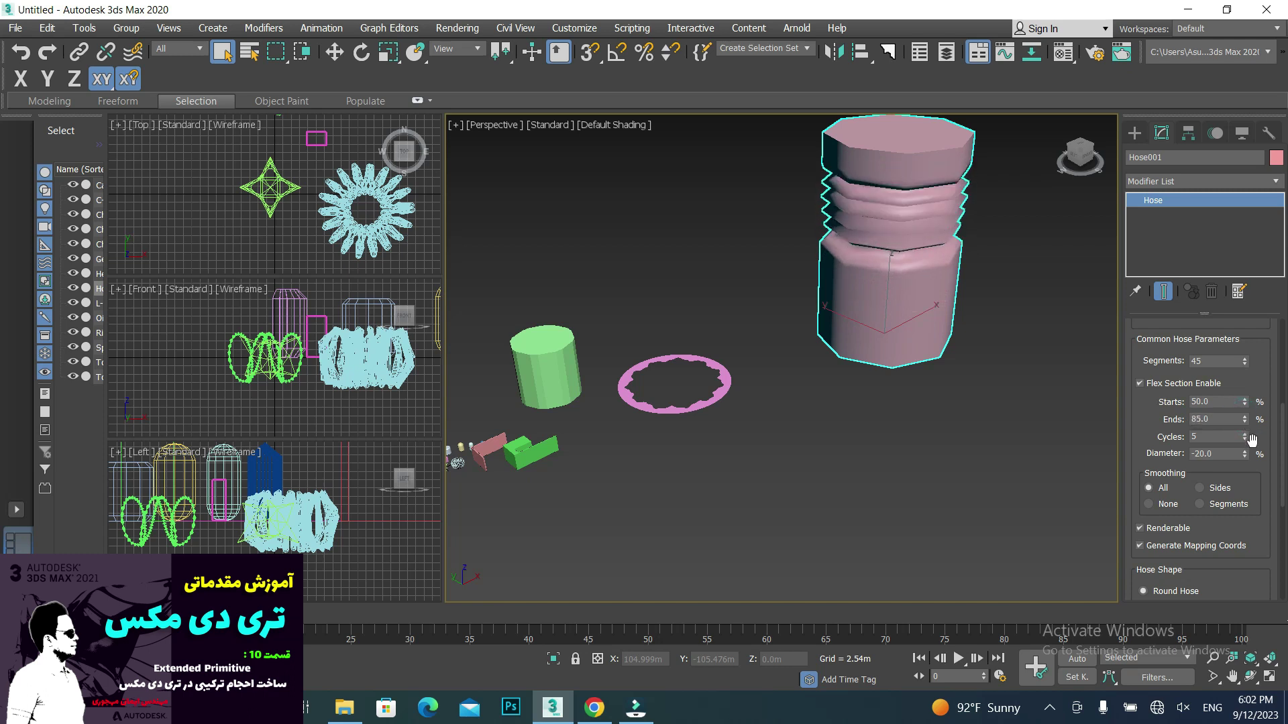
{"action": "left_click_drag", "start_coordinate": [1245, 439], "coordinate": [1243, 431]}
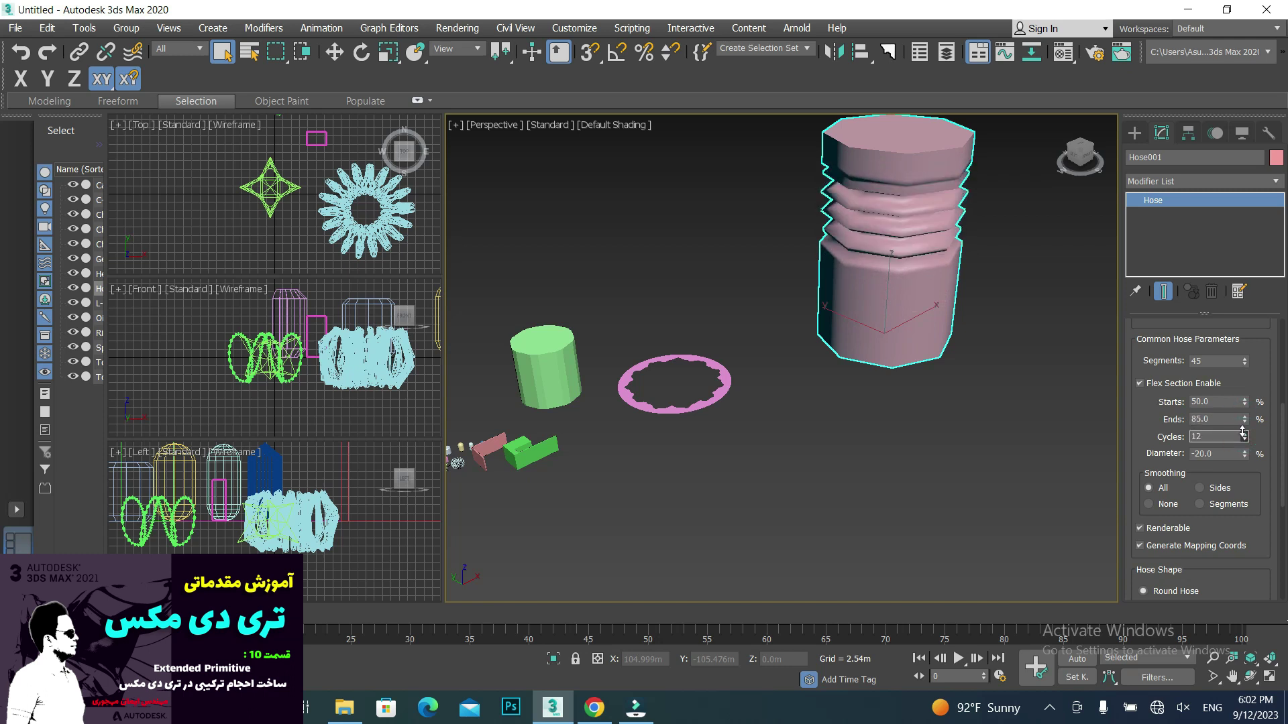
{"action": "left_click_drag", "start_coordinate": [1246, 448], "coordinate": [1260, 391]}
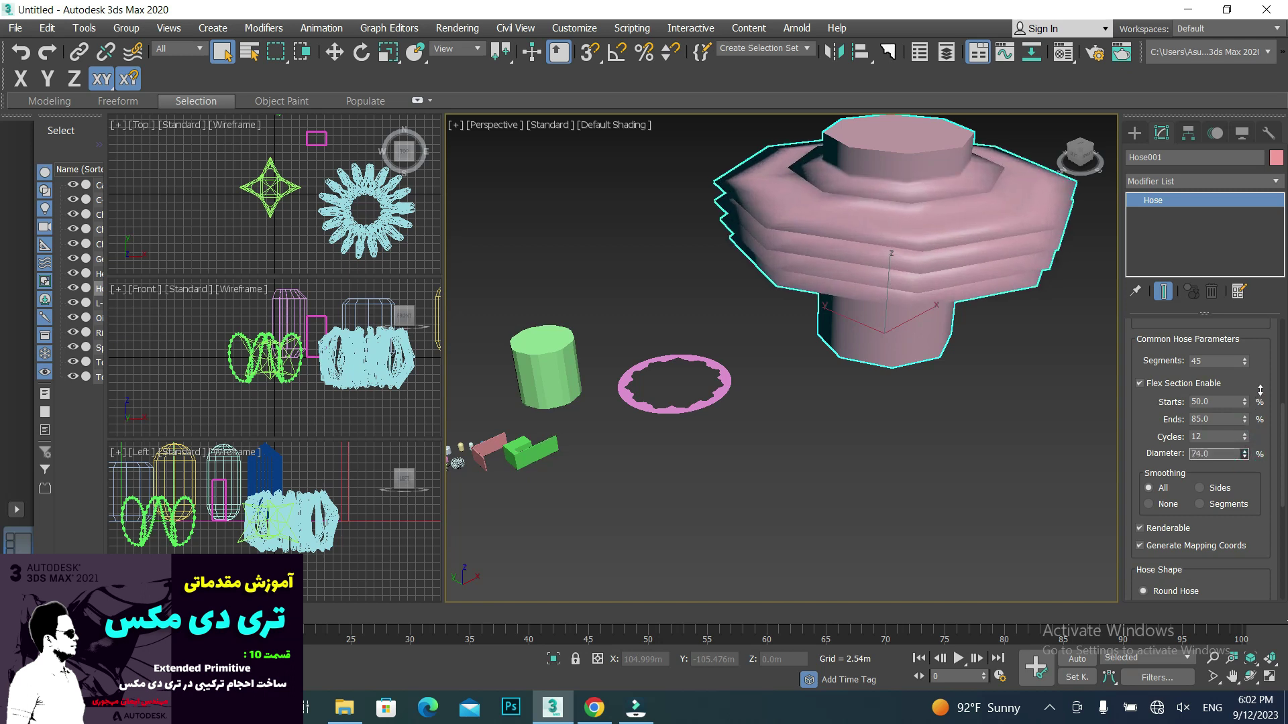
{"action": "left_click_drag", "start_coordinate": [1260, 391], "coordinate": [1260, 469]}
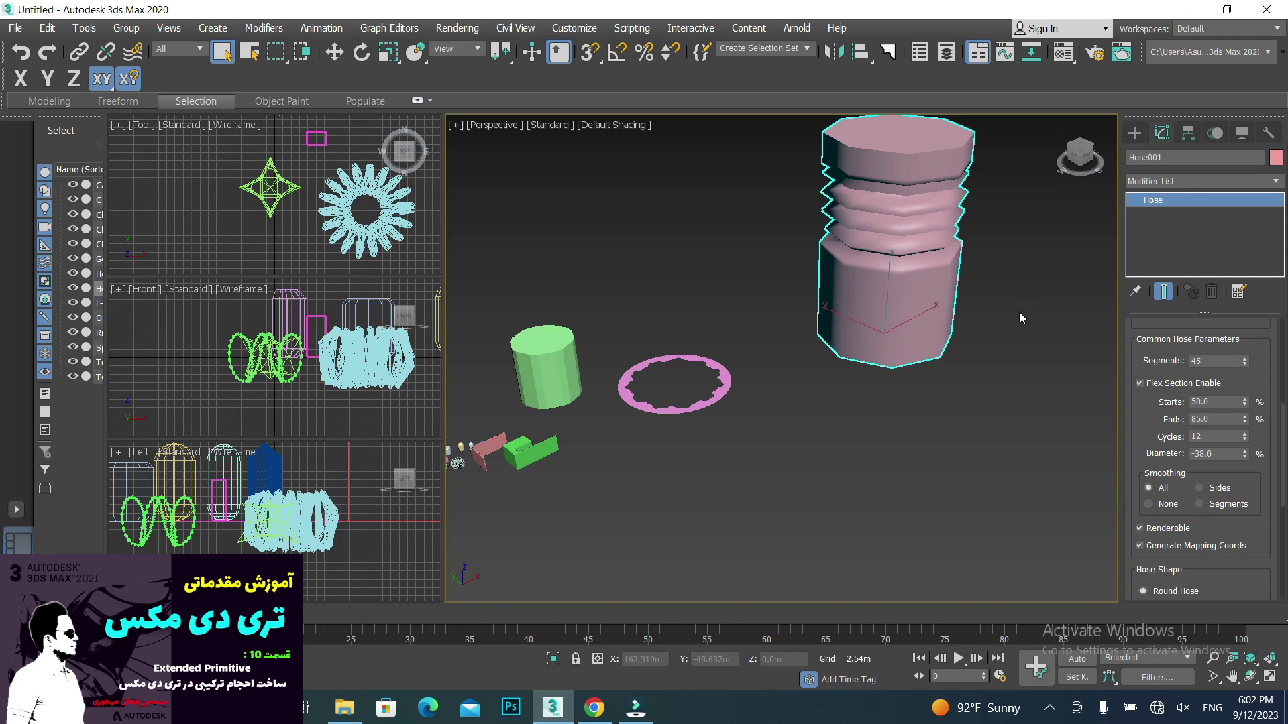
{"action": "left_click", "coordinate": [1134, 133]}
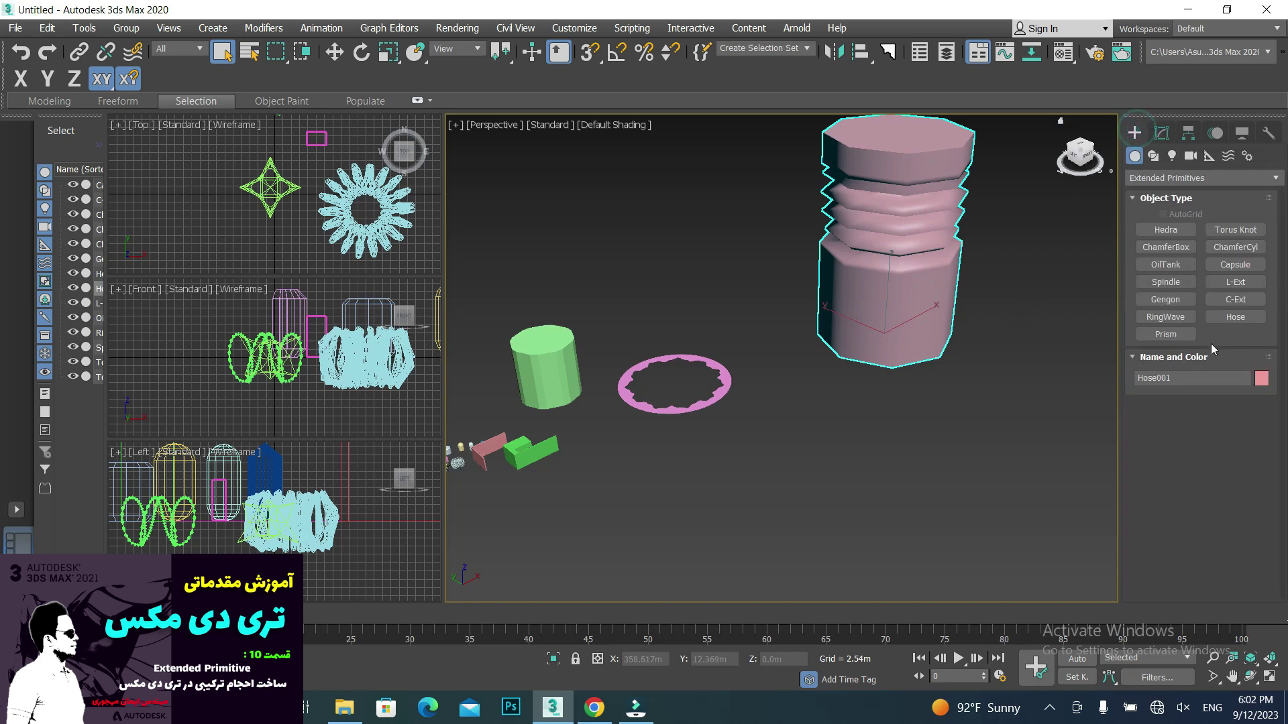
- Draw a teal triangular Prism 33.85m tall on empty floor space
{"action": "left_click", "coordinate": [1165, 334]}
{"action": "mouse_move", "coordinate": [590, 294]}
{"action": "middle_mouse_down"}
{"action": "mouse_move", "coordinate": [724, 339]}
{"action": "mouse_move", "coordinate": [763, 323]}
{"action": "middle_mouse_up"}
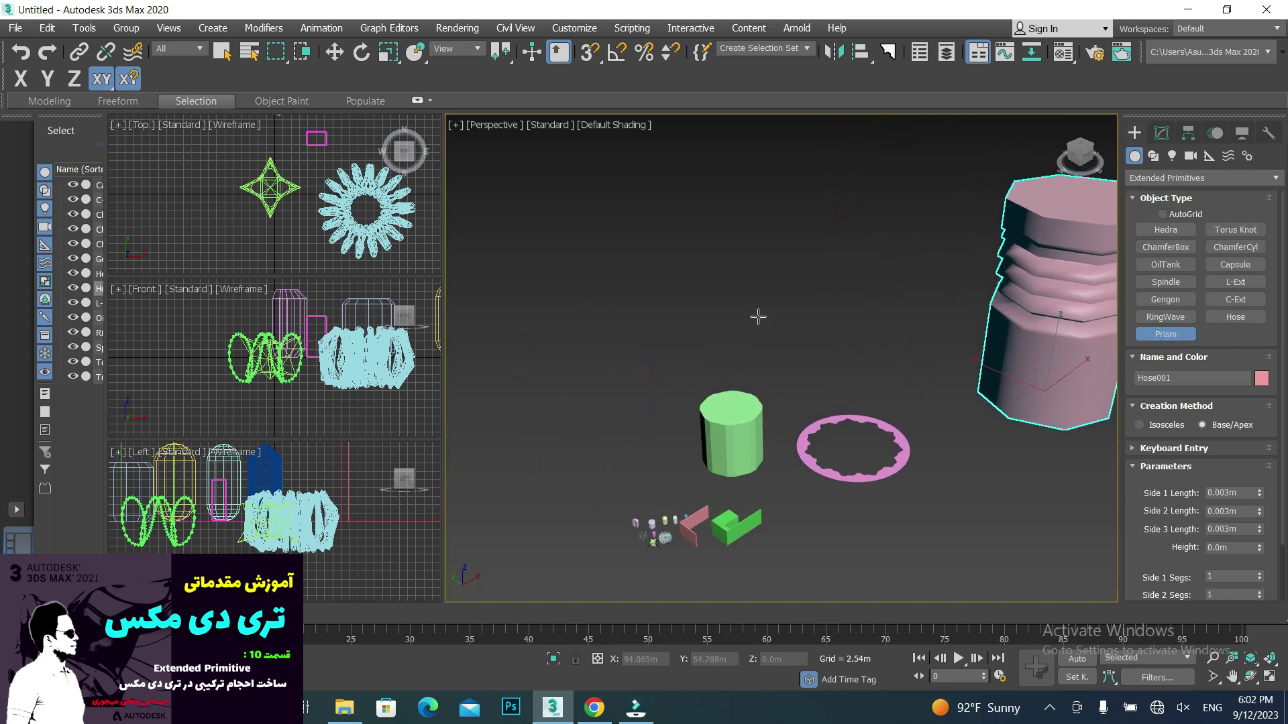
{"action": "middle_click_drag", "start_coordinate": [859, 422], "coordinate": [753, 431]}
{"action": "left_click_drag", "start_coordinate": [753, 430], "coordinate": [865, 436]}
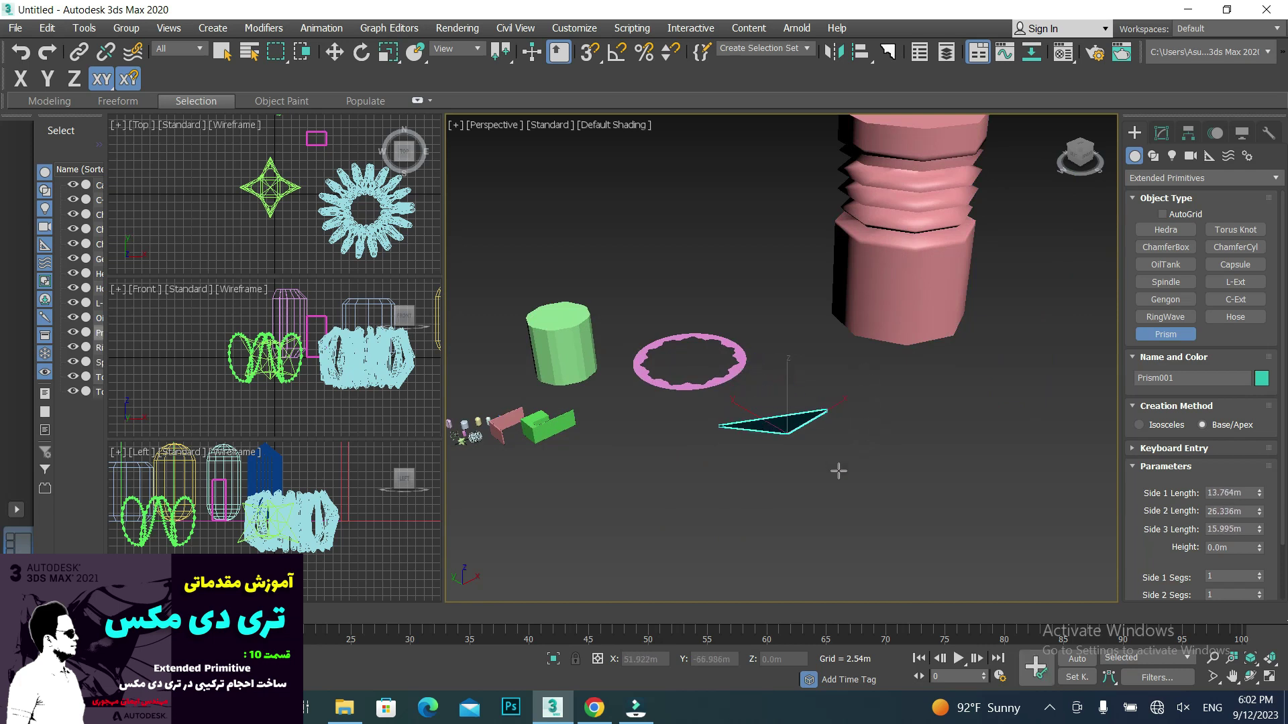
{"action": "left_click", "coordinate": [865, 454]}
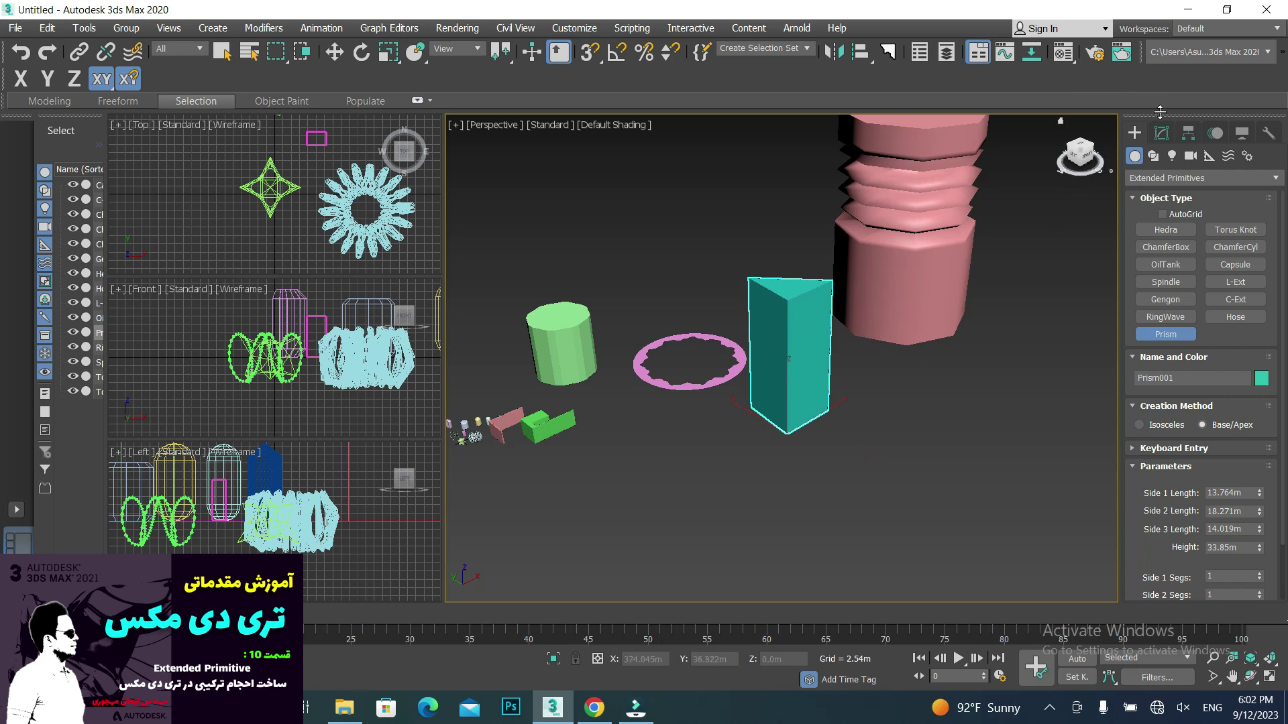
- Shorten the prism's Side 1 length to 13.488m
{"action": "left_click", "coordinate": [1167, 132]}
{"action": "left_click_drag", "start_coordinate": [1261, 354], "coordinate": [1259, 393]}
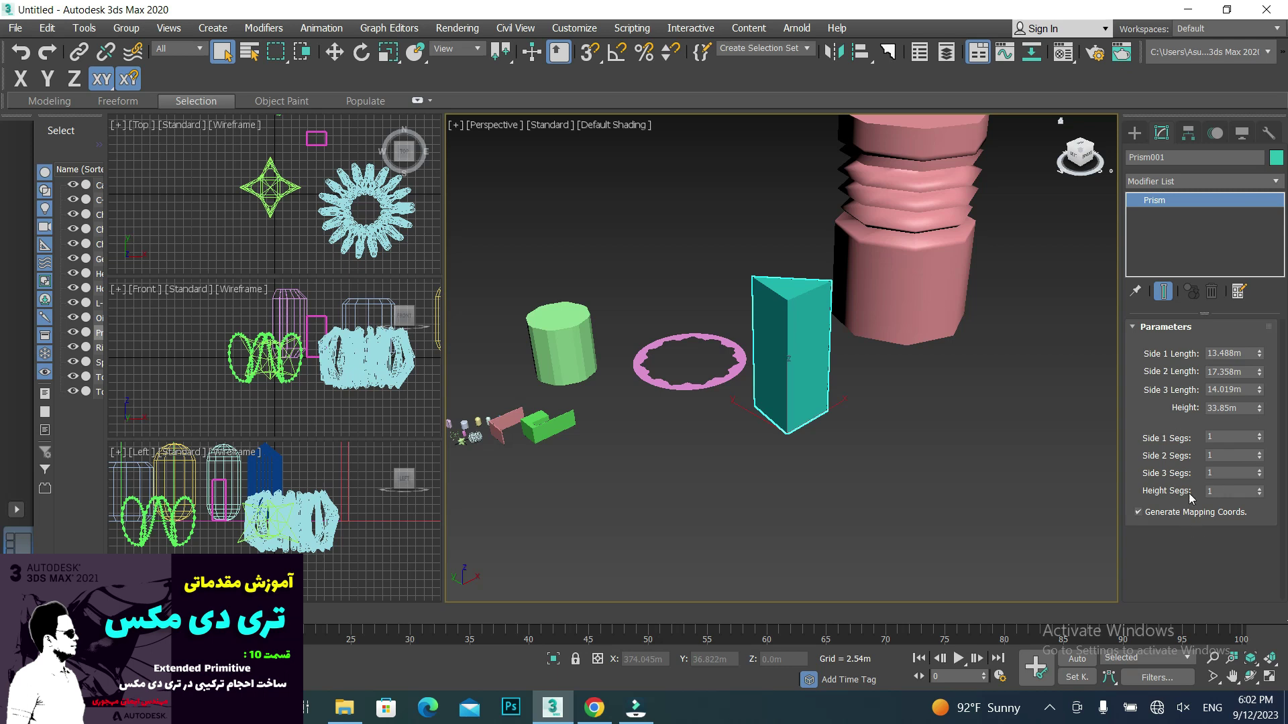
{"action": "middle_click_drag", "start_coordinate": [630, 246], "coordinate": [704, 353]}
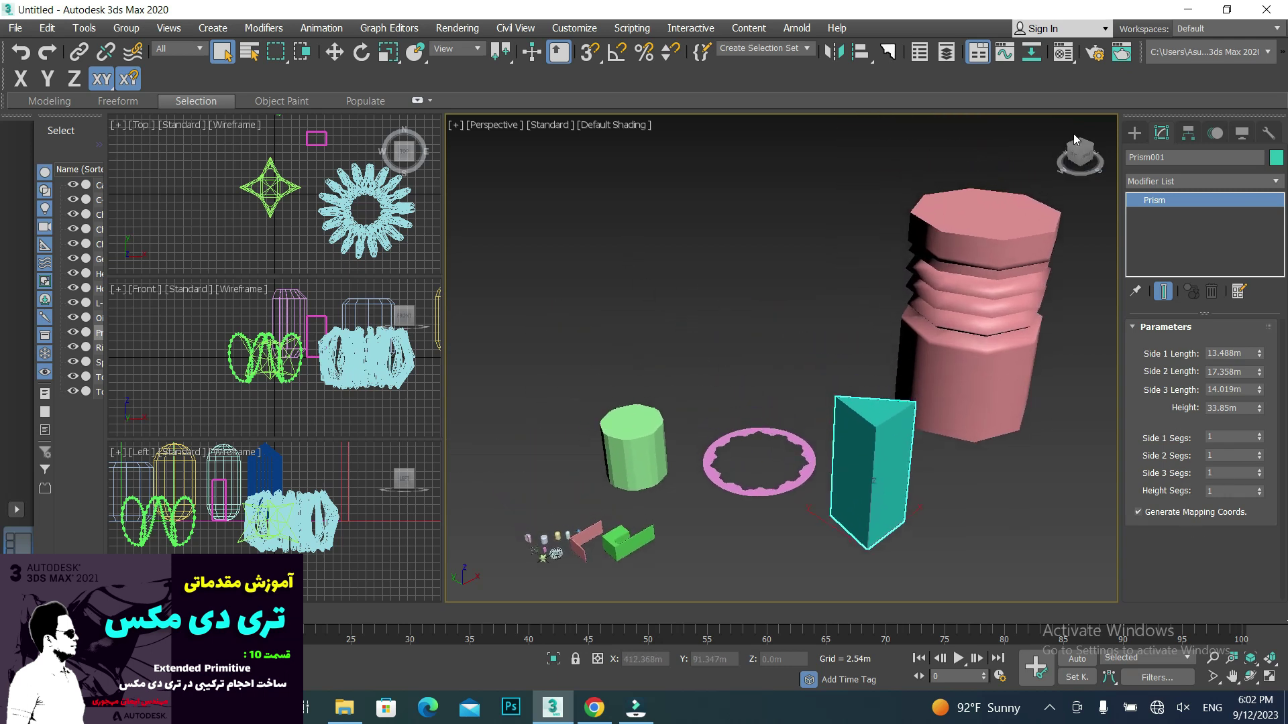
{"action": "left_click", "coordinate": [1138, 137]}
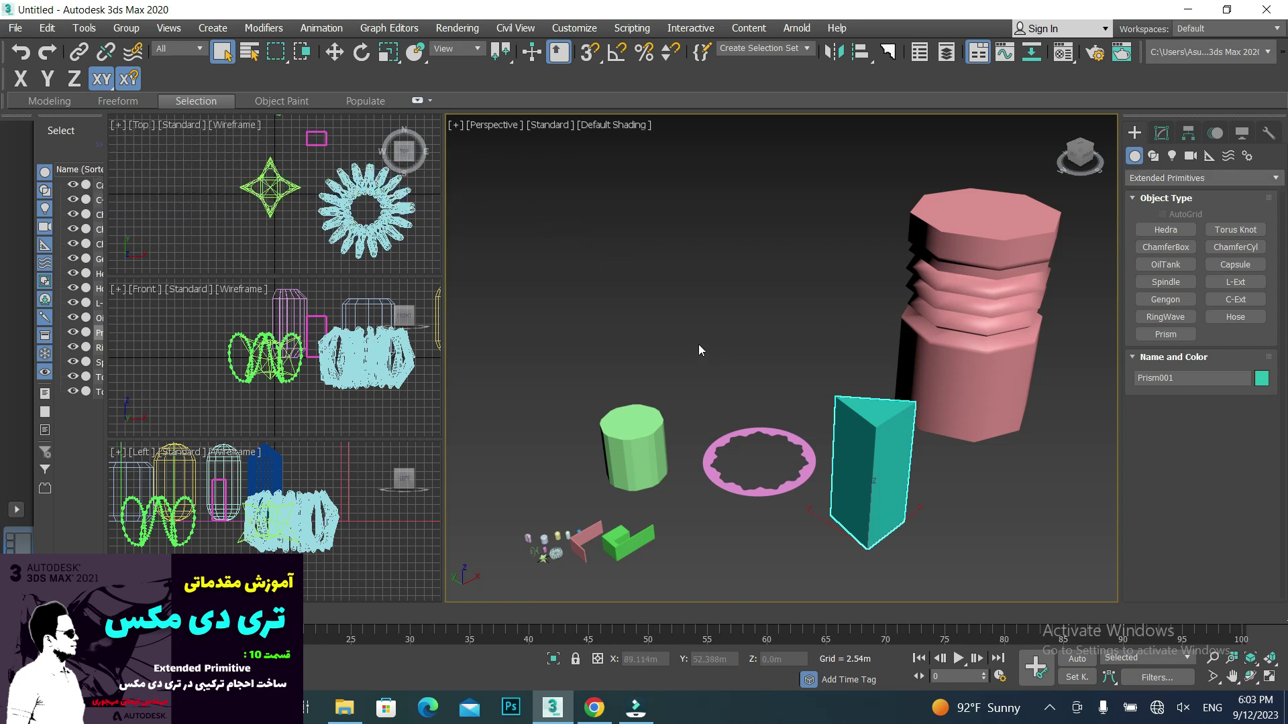
{"action": "scroll", "coordinate": [679, 397], "scroll_direction": "up", "scroll_amount": 2}
{"action": "scroll", "coordinate": [678, 397], "scroll_direction": "up", "scroll_amount": 3}
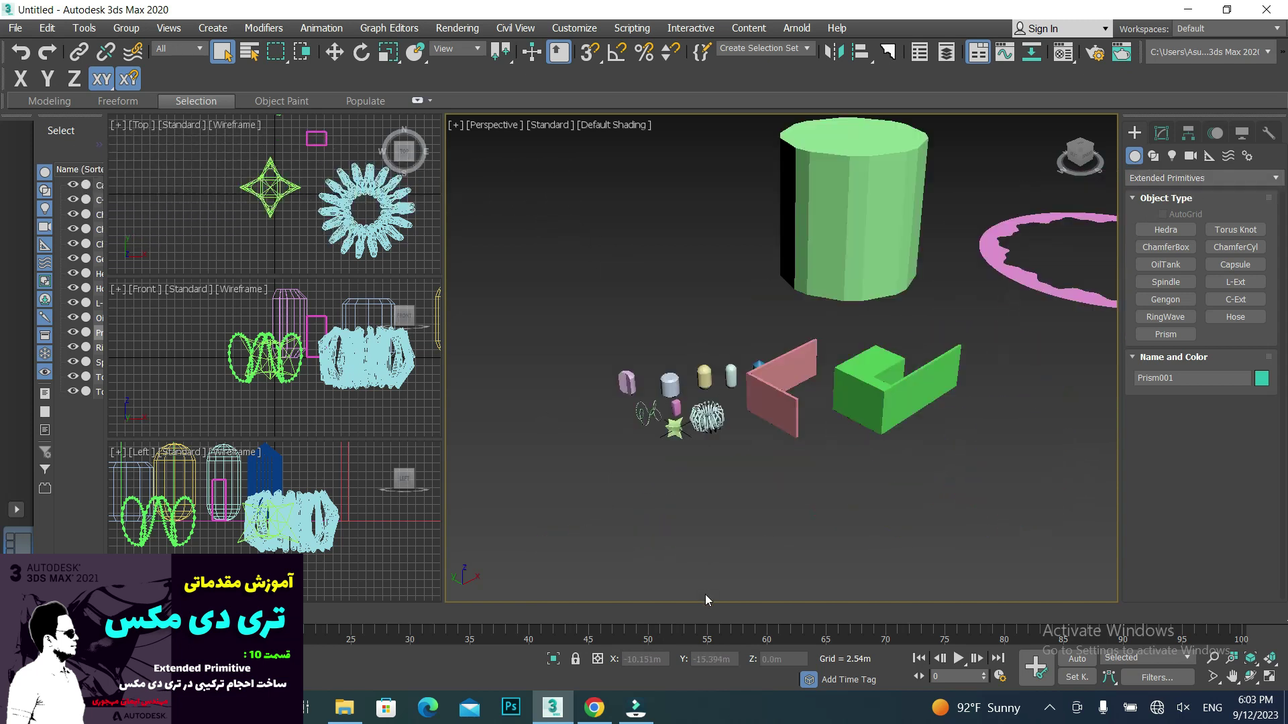
{"action": "scroll", "coordinate": [716, 414], "scroll_direction": "up", "scroll_amount": 4}
{"action": "left_click", "coordinate": [681, 284]}
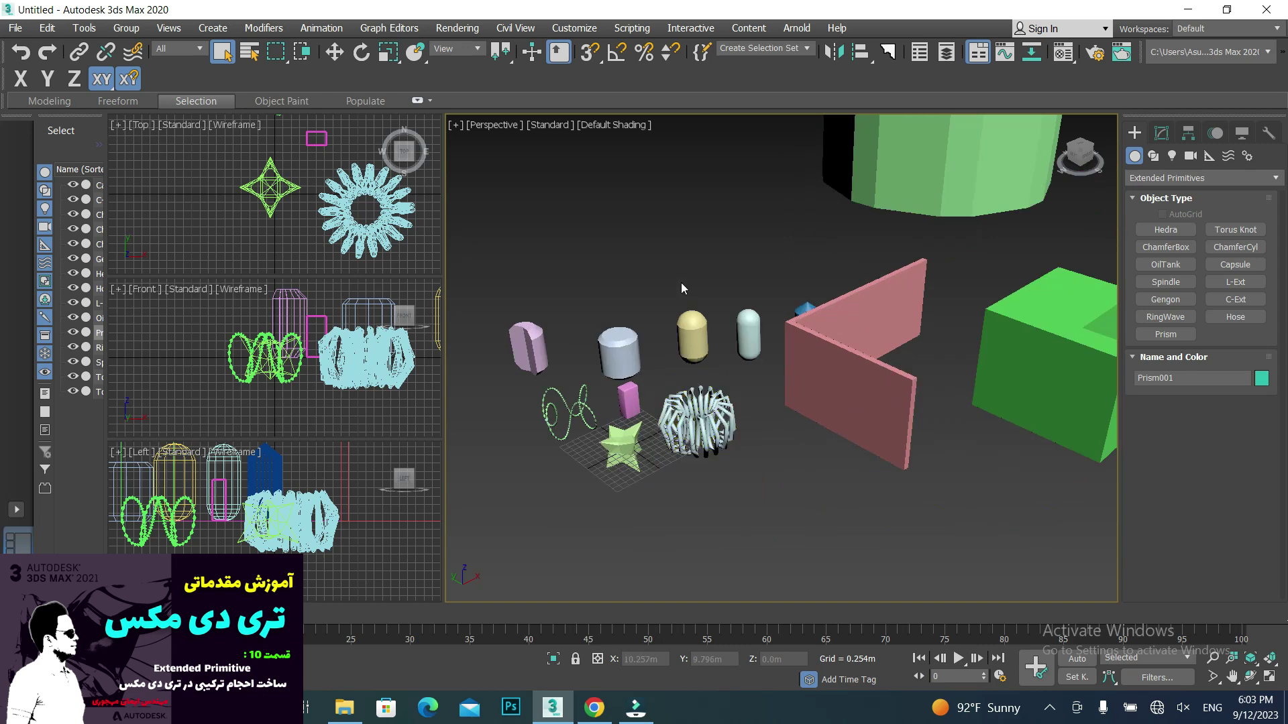